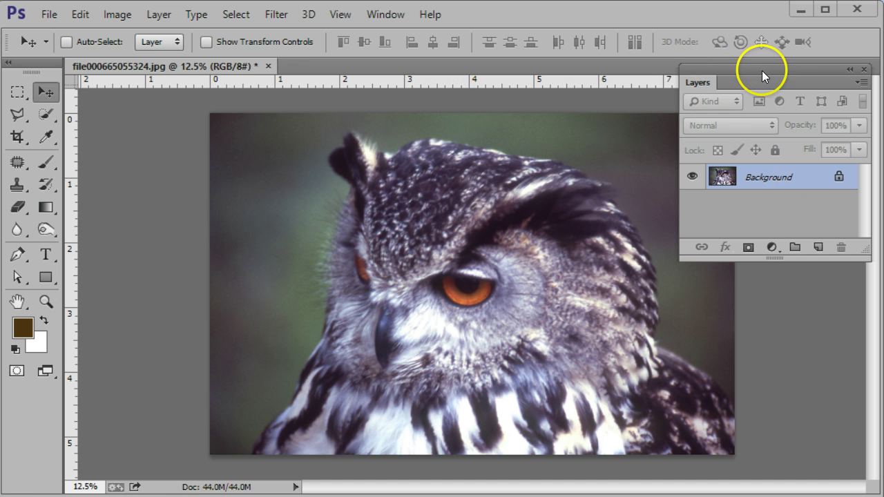
pyautogui.click(383, 17)
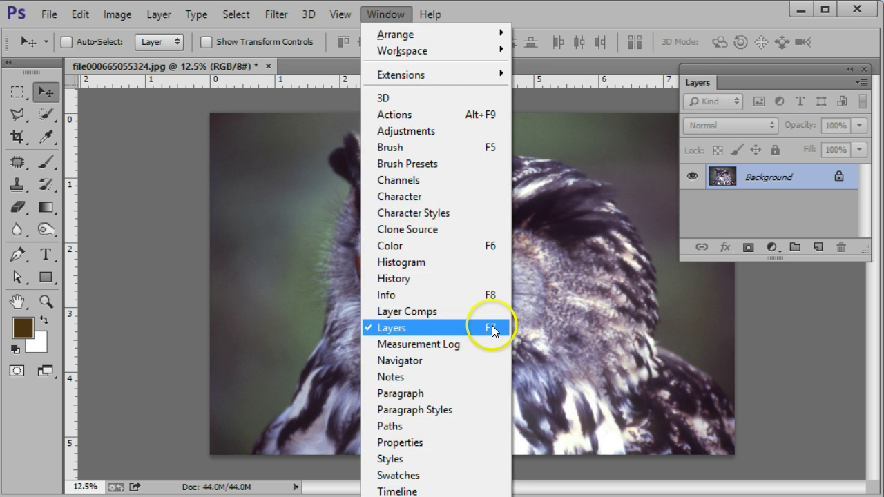
pyautogui.click(620, 26)
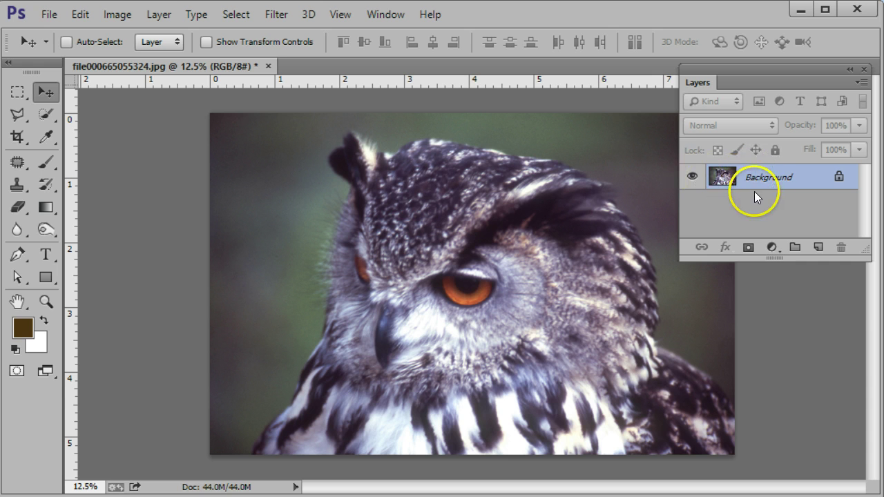
# Step: Convert the Background into a regular layer named Layer 0 and lock all of its attributes
pyautogui.rightClick(773, 173)
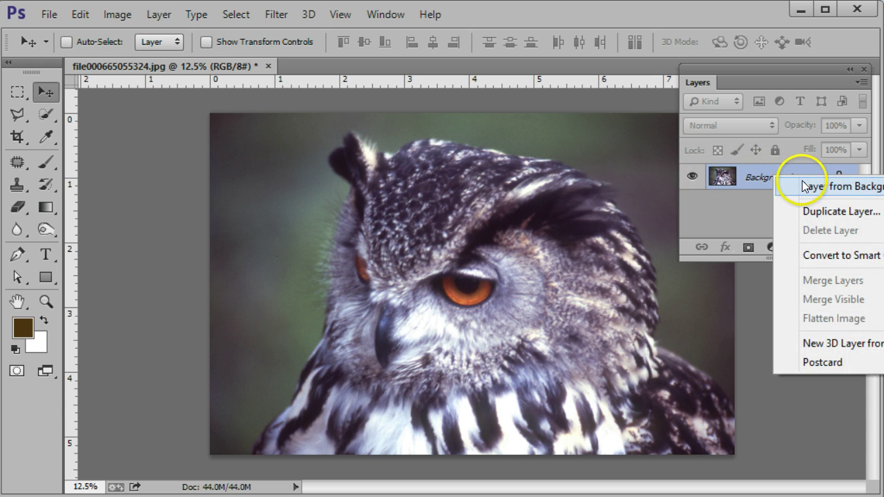
pyautogui.click(704, 66)
pyautogui.moveTo(726, 71); pyautogui.dragTo(546, 82)
pyautogui.rightClick(579, 184)
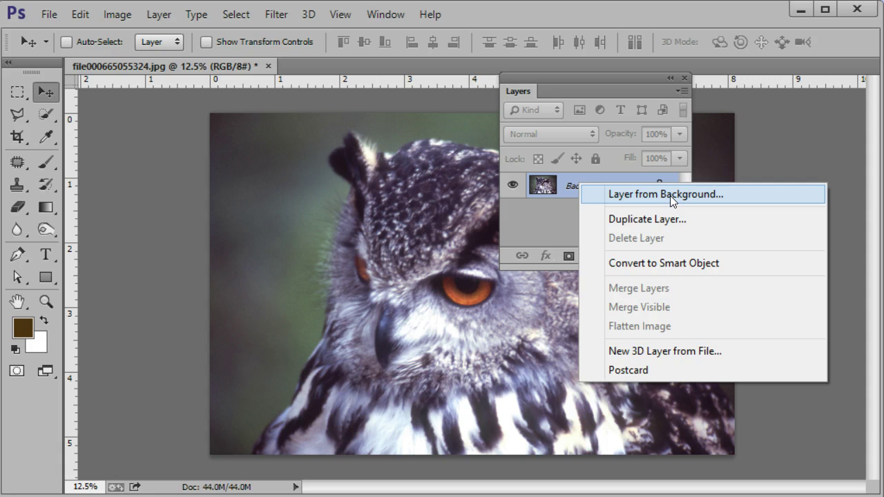
pyautogui.click(670, 195)
pyautogui.moveTo(174, 148); pyautogui.dragTo(377, 179)
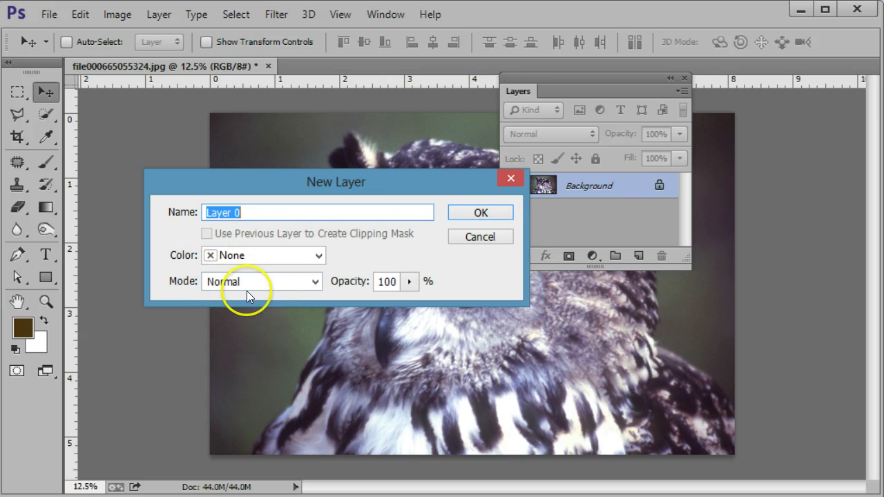
pyautogui.click(485, 214)
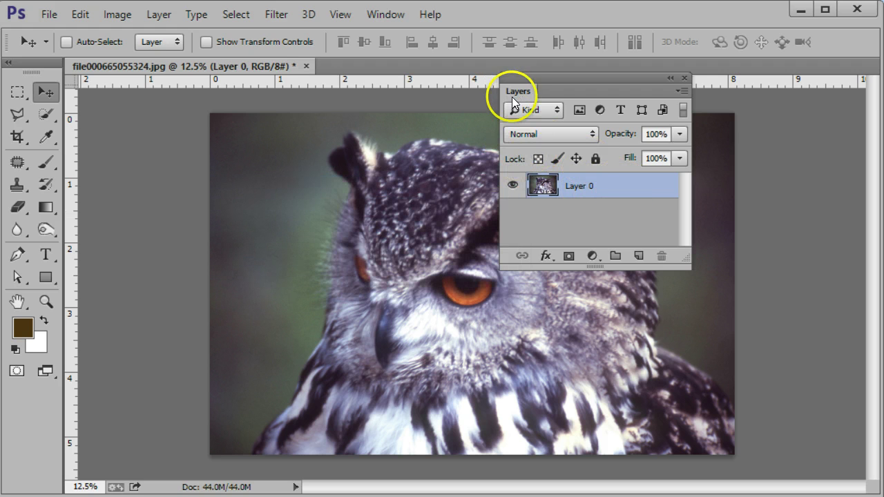
pyautogui.click(595, 159)
pyautogui.moveTo(578, 87); pyautogui.dragTo(731, 113)
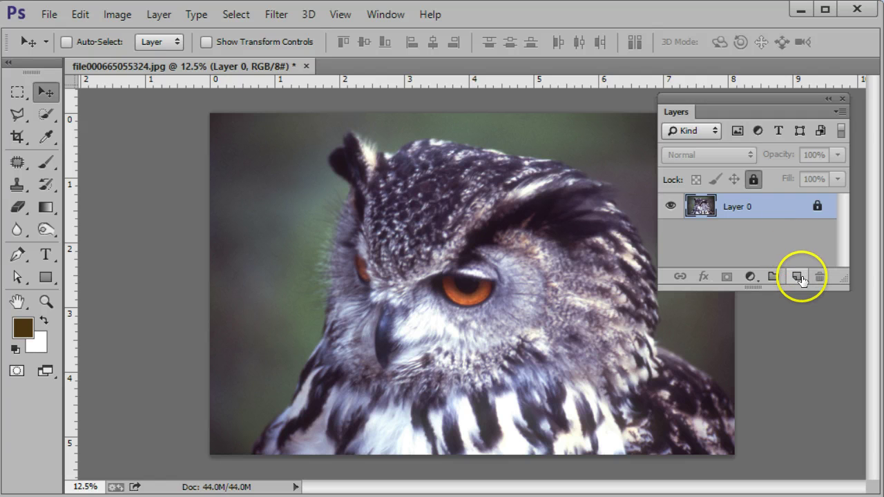
# Step: Add a new empty layer above Layer 0 and name it Feathers
pyautogui.click(798, 279)
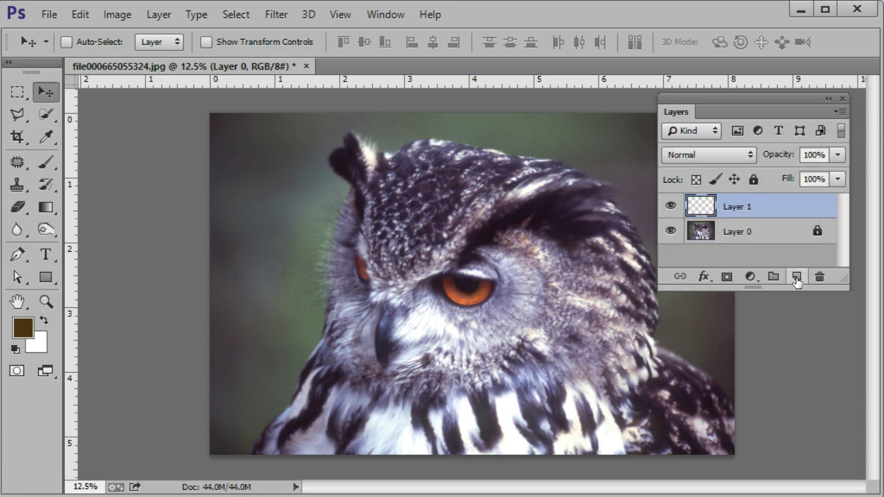
pyautogui.doubleClick(737, 207)
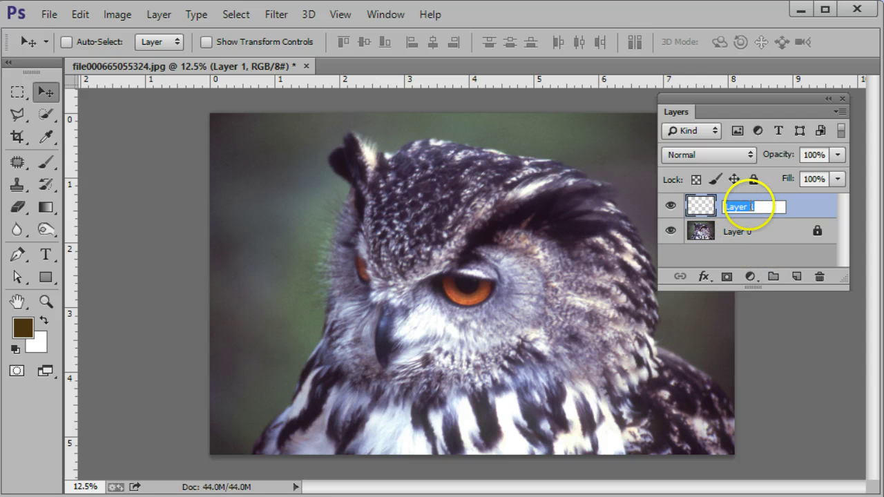
pyautogui.write('Feathers')
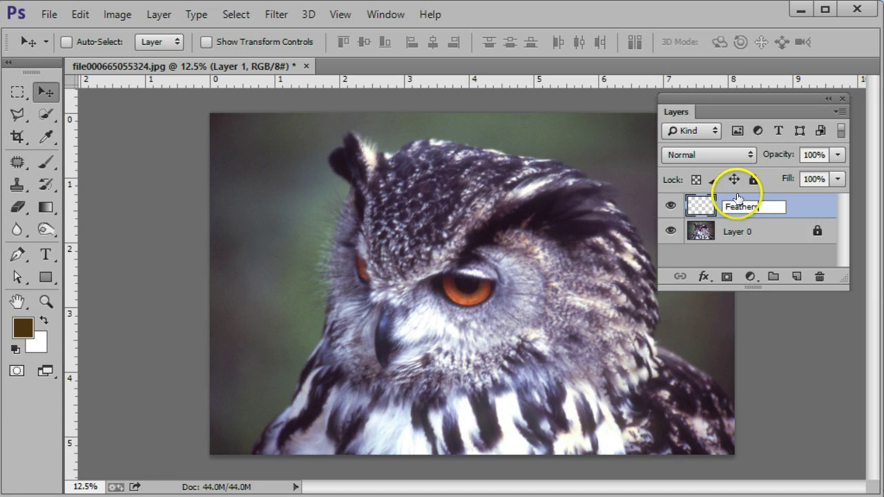
pyautogui.press('Return')
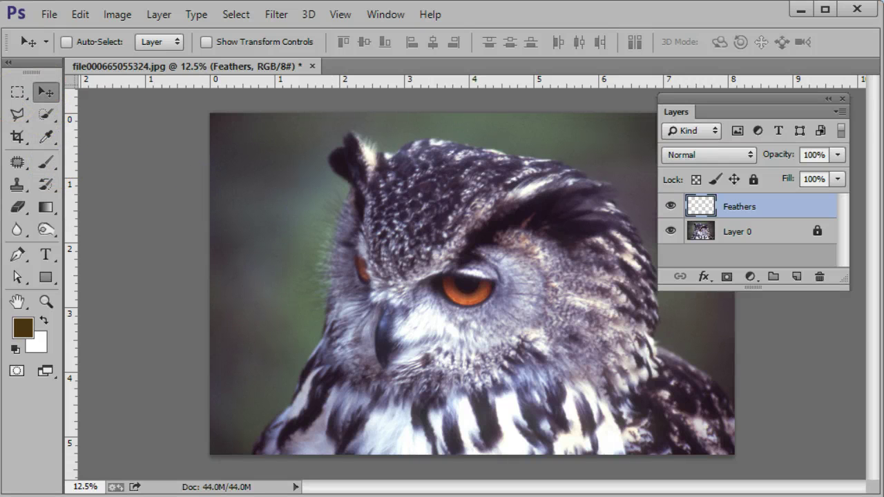
# Step: Cycle through the brush tool group and activate the Mixer Brush tool
pyautogui.click(46, 164)
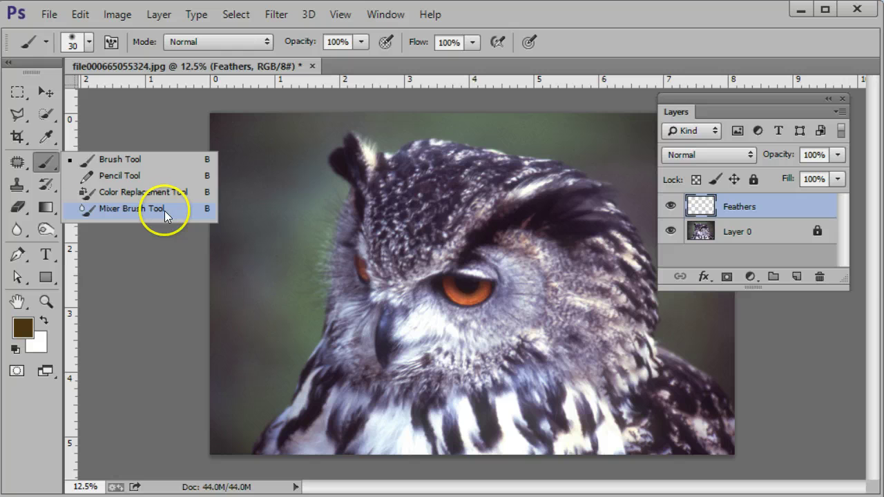
pyautogui.click(50, 163)
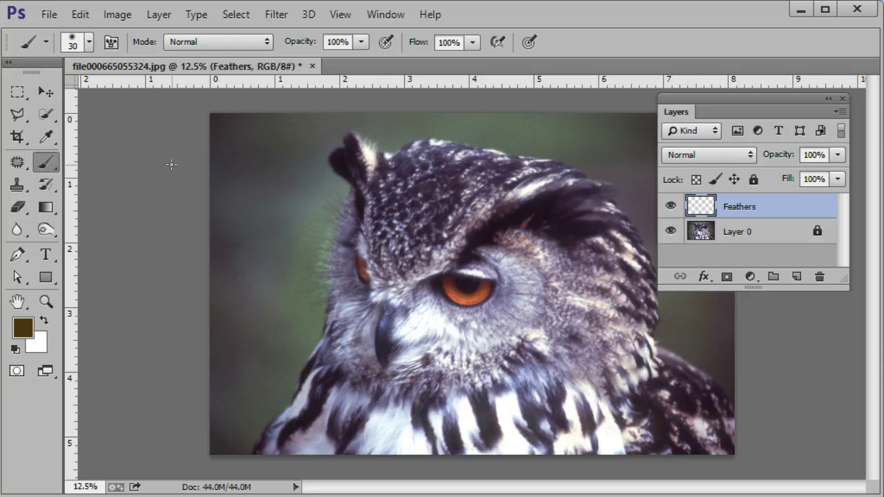
pyautogui.hotkey('shift', 'b')
pyautogui.hotkey('shift', 'b')
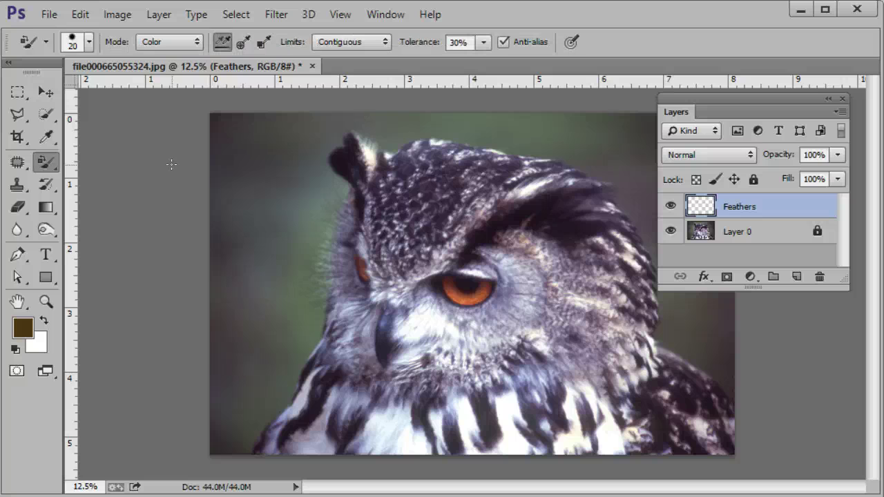
pyautogui.hotkey('shift', 'b')
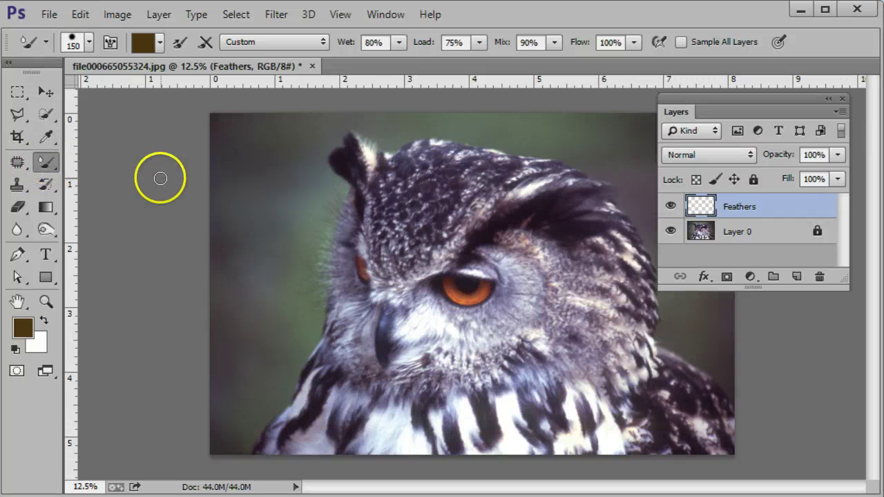
pyautogui.hotkey('shift', 'b')
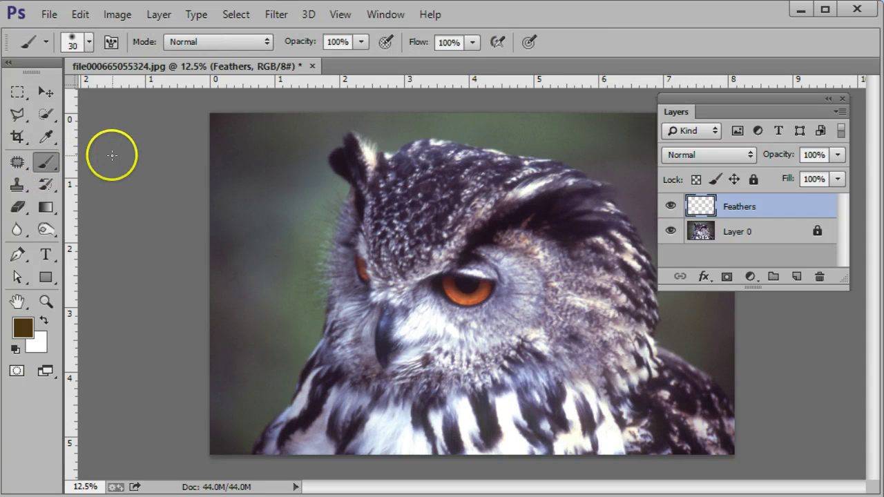
pyautogui.hotkey('shift', 'b')
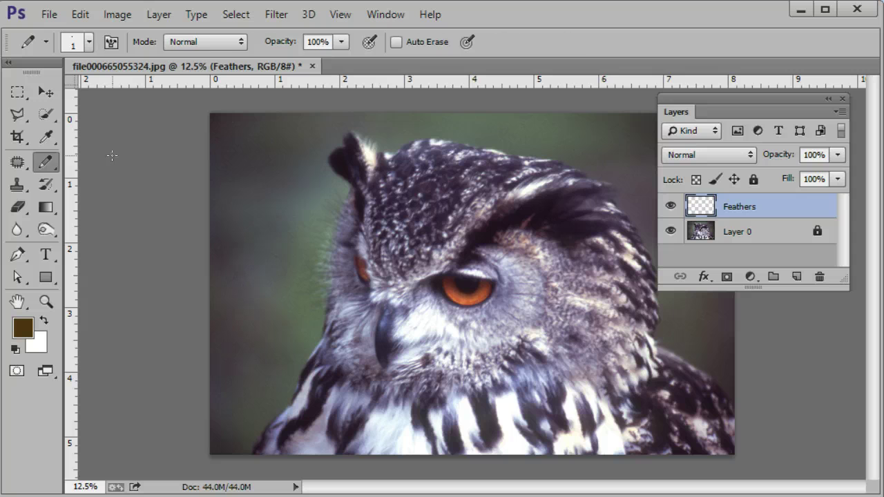
pyautogui.hotkey('shift', 'b')
pyautogui.hotkey('shift', 'b')
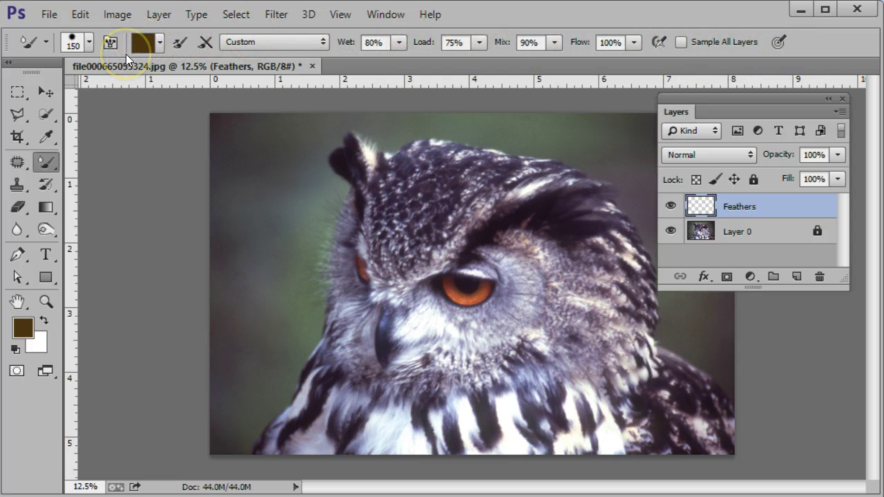
# Step: Set the mixer brush size to 181 px and its hardness to 93%
pyautogui.click(89, 43)
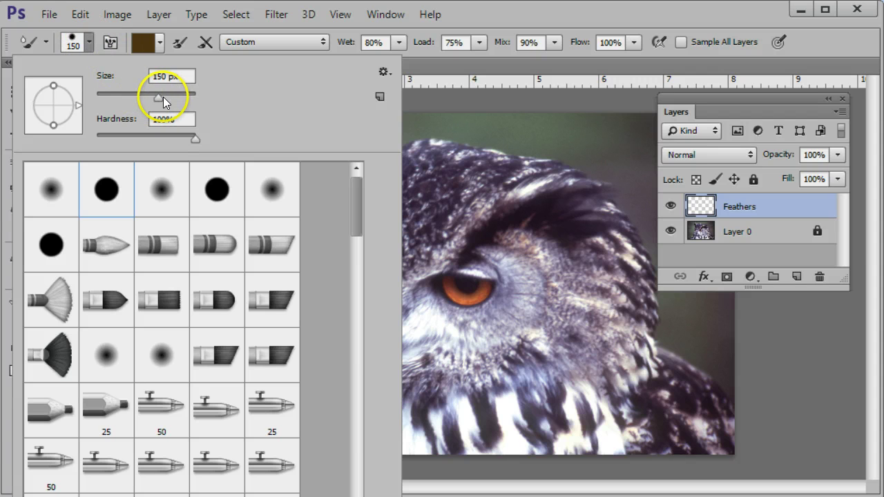
pyautogui.moveTo(163, 96)
pyautogui.mouseDown()
pyautogui.moveTo(110, 91)
pyautogui.moveTo(167, 95)
pyautogui.mouseUp()
pyautogui.moveTo(195, 141)
pyautogui.mouseDown()
pyautogui.moveTo(160, 140)
pyautogui.moveTo(188, 140)
pyautogui.mouseUp()
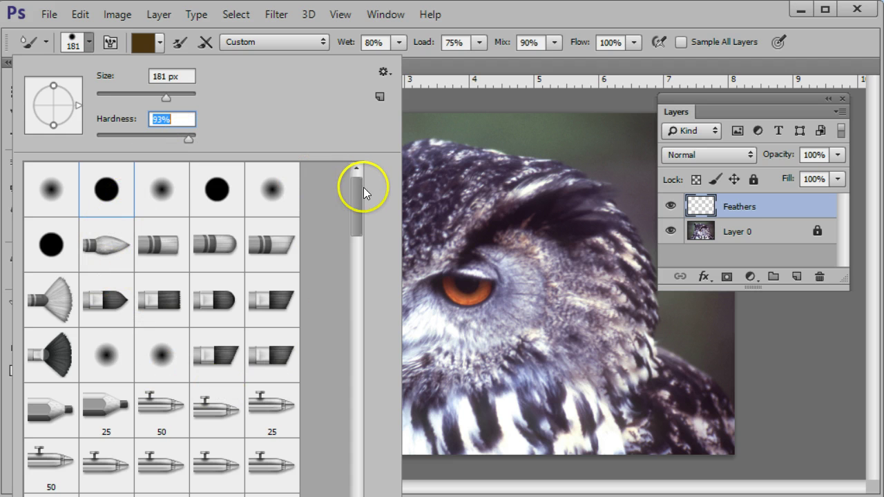
pyautogui.moveTo(358, 192)
pyautogui.mouseDown()
pyautogui.moveTo(354, 215)
pyautogui.moveTo(349, 177)
pyautogui.mouseUp()
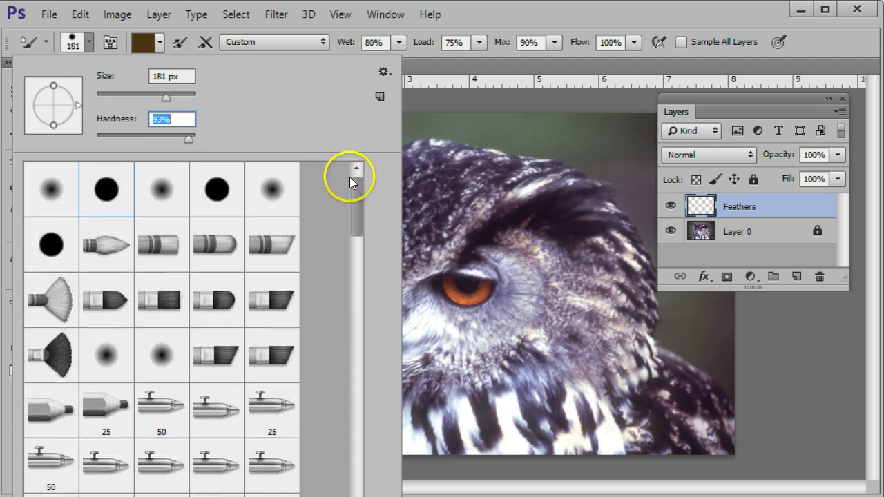
pyautogui.click(87, 45)
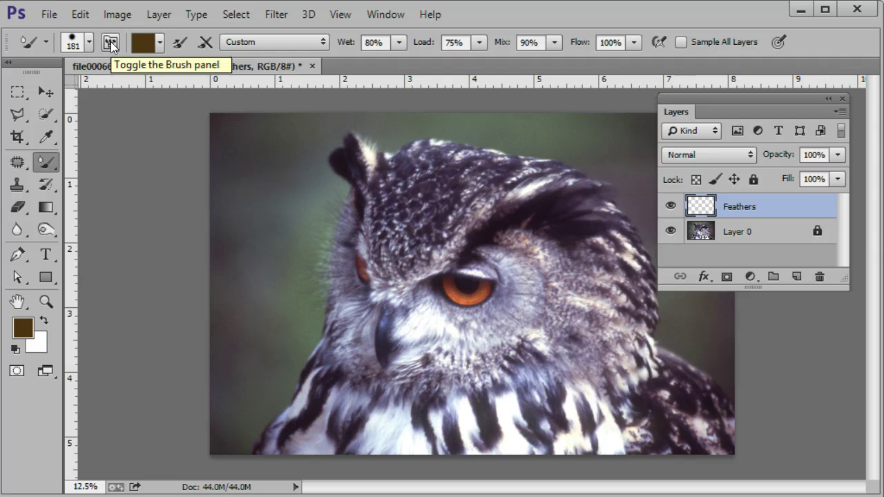
# Step: Show the detailed brush settings and reduce the brush tip size to 60 px
pyautogui.click(111, 43)
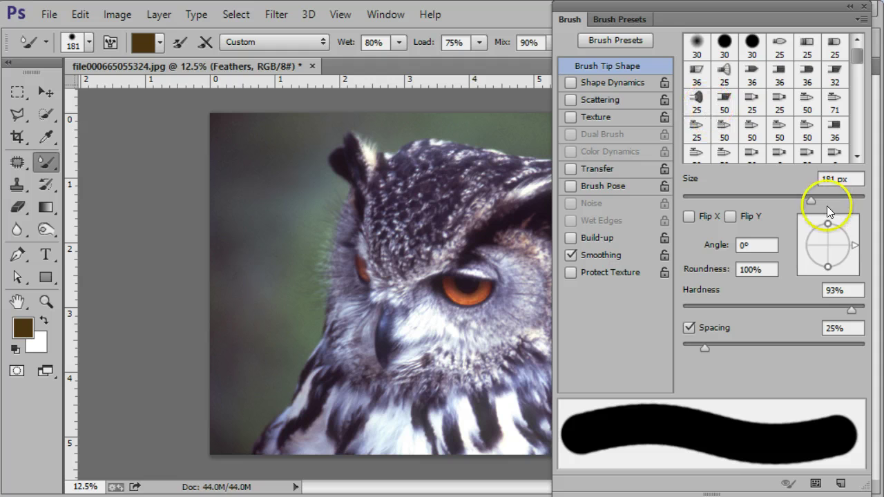
pyautogui.moveTo(810, 199)
pyautogui.mouseDown()
pyautogui.moveTo(710, 199)
pyautogui.moveTo(772, 199)
pyautogui.moveTo(736, 198)
pyautogui.mouseUp()
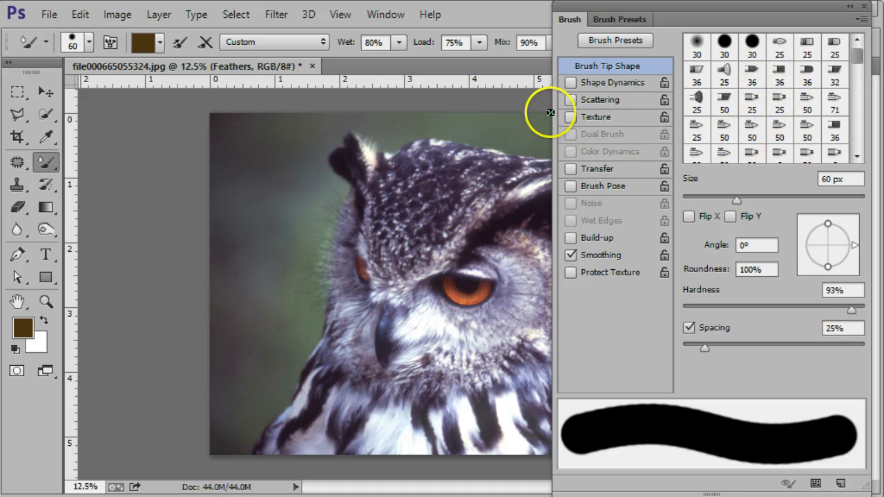
# Step: Try Scattering on the brush with scatter at 86%, and switch Scattering off again
pyautogui.click(597, 99)
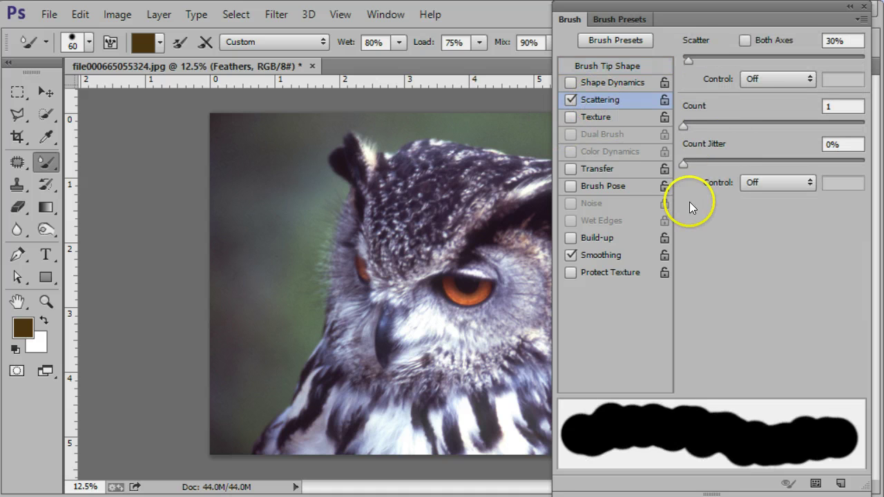
pyautogui.moveTo(696, 60); pyautogui.dragTo(692, 60)
pyautogui.moveTo(686, 126)
pyautogui.mouseDown()
pyautogui.moveTo(694, 126)
pyautogui.moveTo(686, 126)
pyautogui.mouseUp()
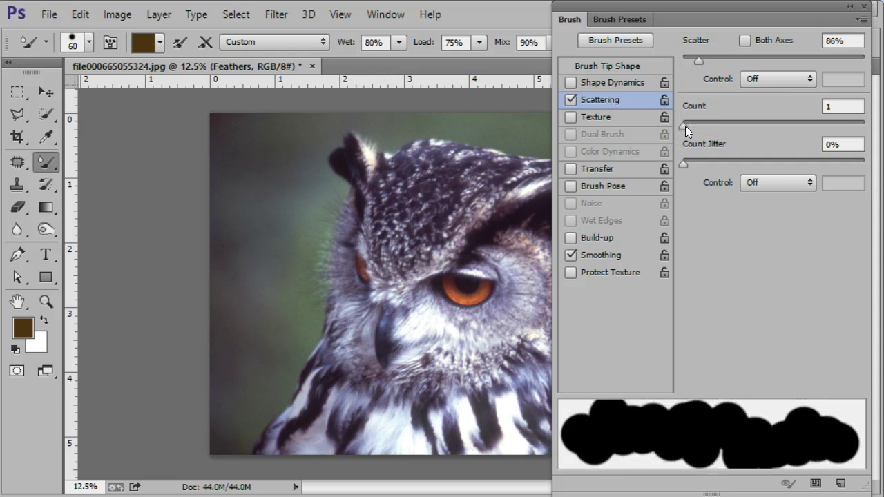
pyautogui.click(570, 100)
# Step: Try several texture patterns on the brush, ending with the rainbow-coloured one, and switch Texture off again
pyautogui.click(583, 117)
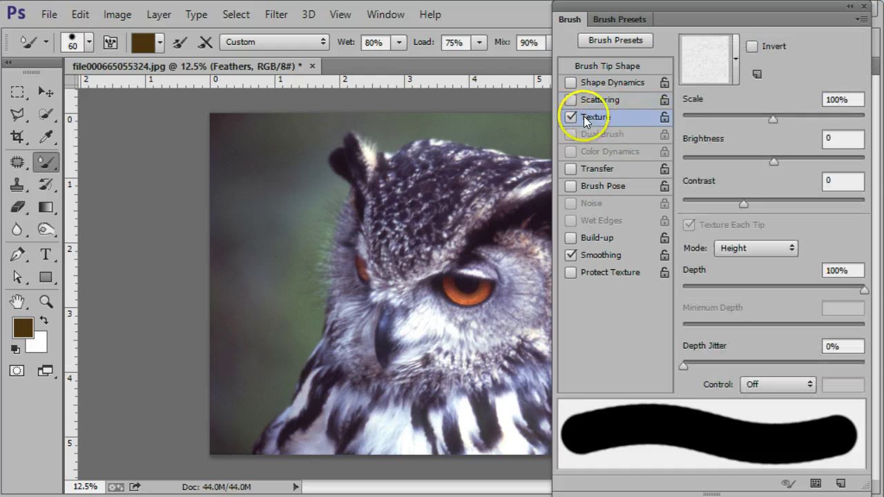
pyautogui.click(734, 63)
pyautogui.click(706, 138)
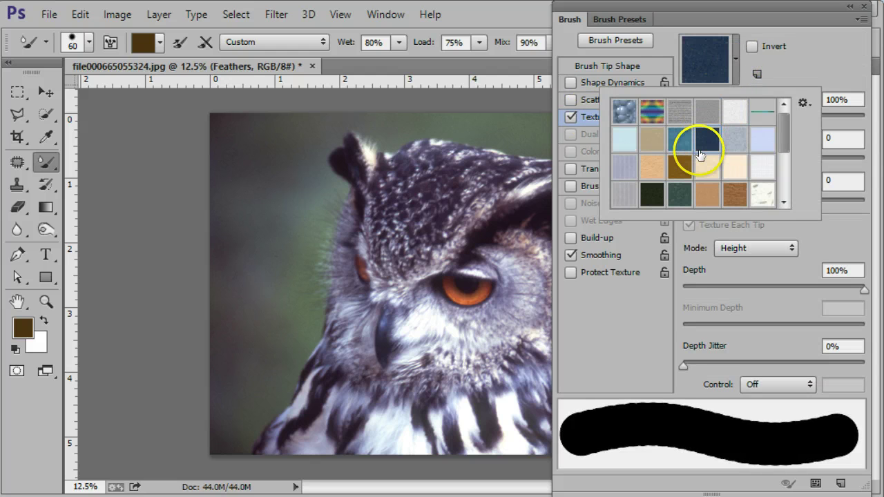
pyautogui.click(703, 202)
pyautogui.click(677, 112)
pyautogui.click(650, 112)
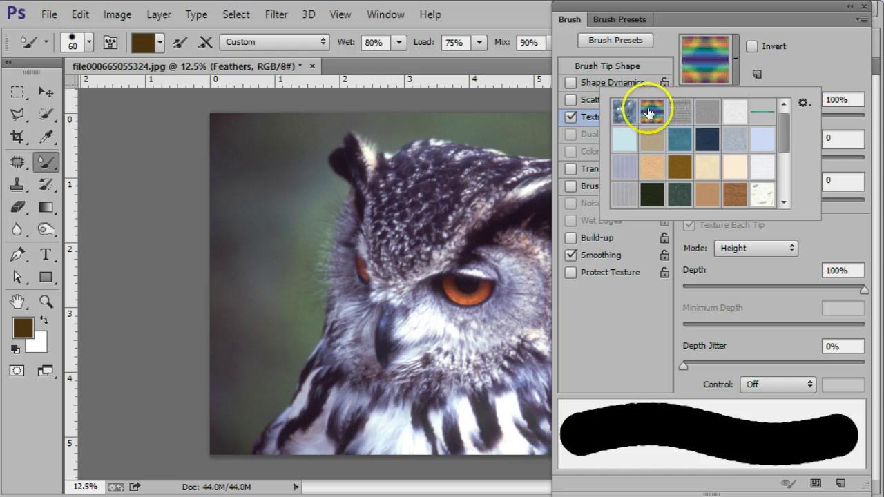
pyautogui.click(712, 66)
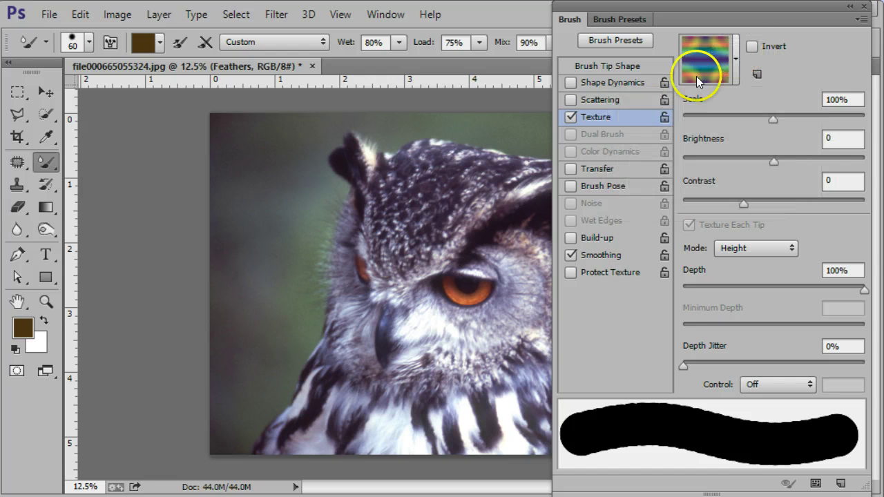
pyautogui.click(571, 118)
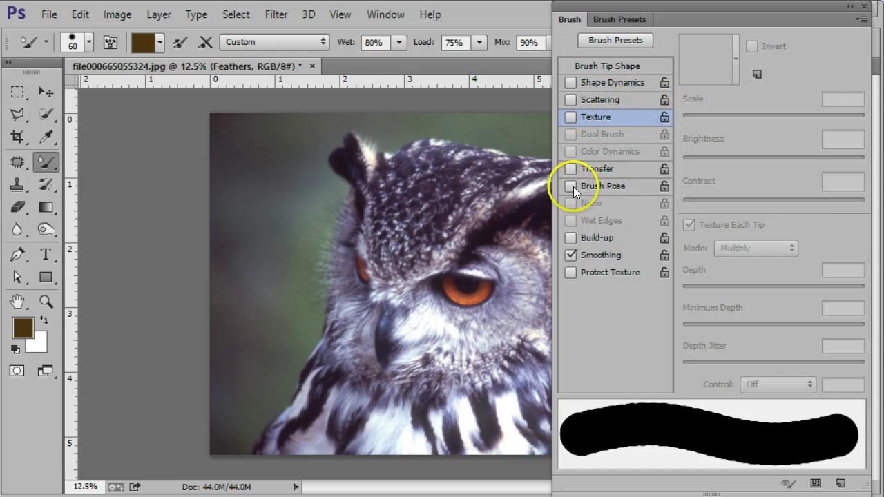
# Step: Toggle Build-up and Shape Dynamics on and off for the brush, and return to the Brush Tip Shape settings
pyautogui.click(603, 237)
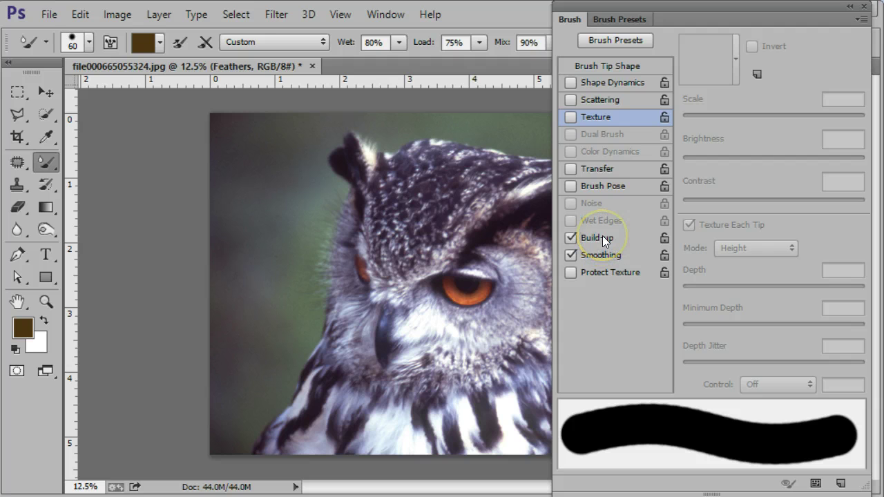
pyautogui.click(602, 238)
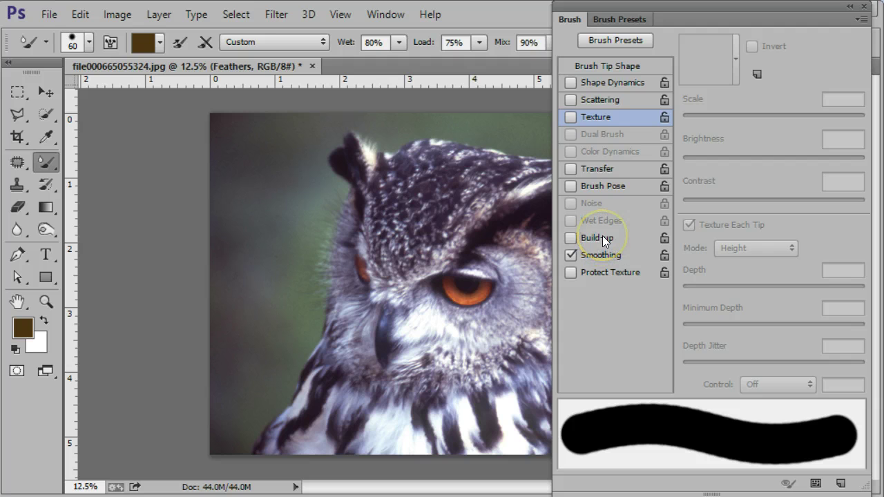
pyautogui.click(610, 82)
pyautogui.click(570, 82)
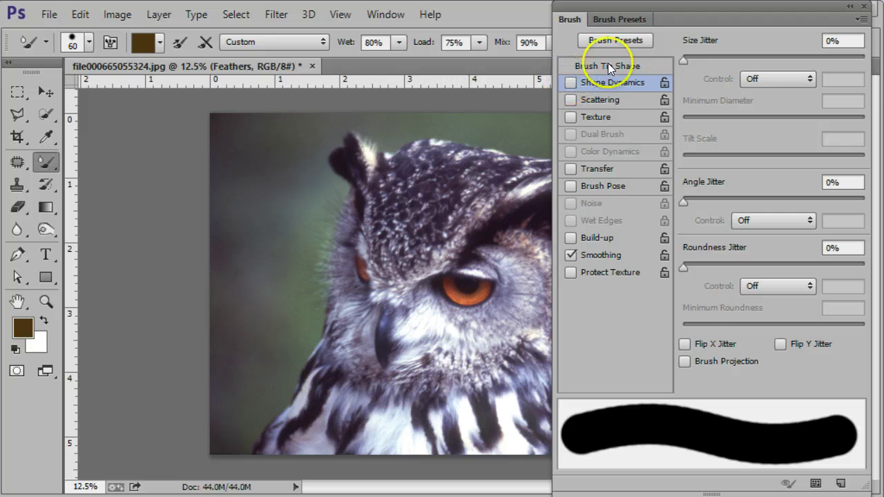
pyautogui.click(617, 63)
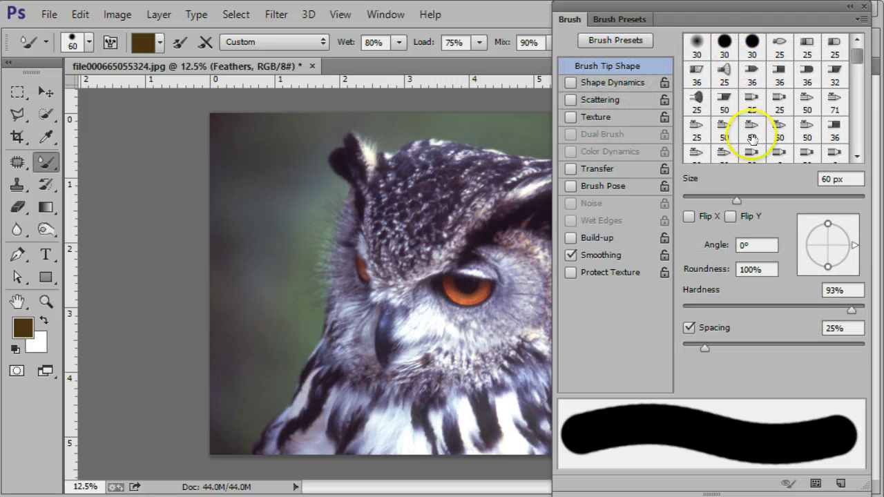
# Step: Try a Flat Blunt bristle tip at 27 px with bristle length 252%, and close the detailed brush settings
pyautogui.click(783, 70)
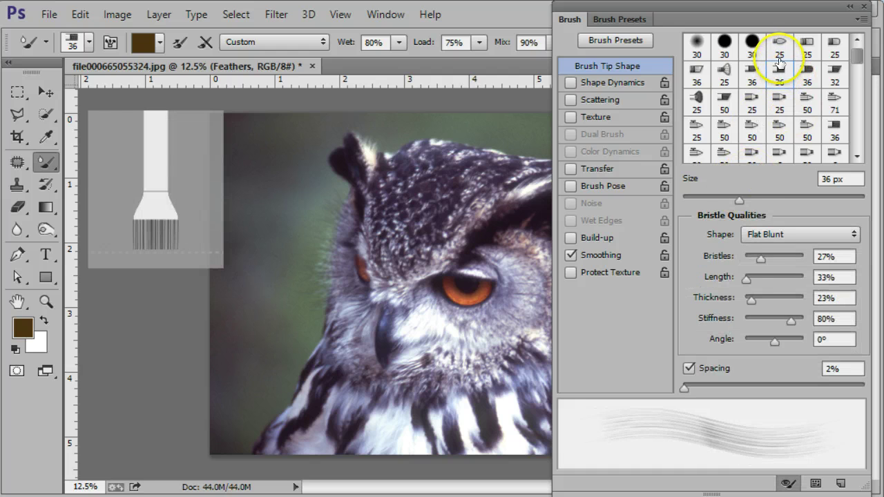
pyautogui.moveTo(740, 197)
pyautogui.mouseDown()
pyautogui.moveTo(740, 288)
pyautogui.moveTo(773, 280)
pyautogui.mouseUp()
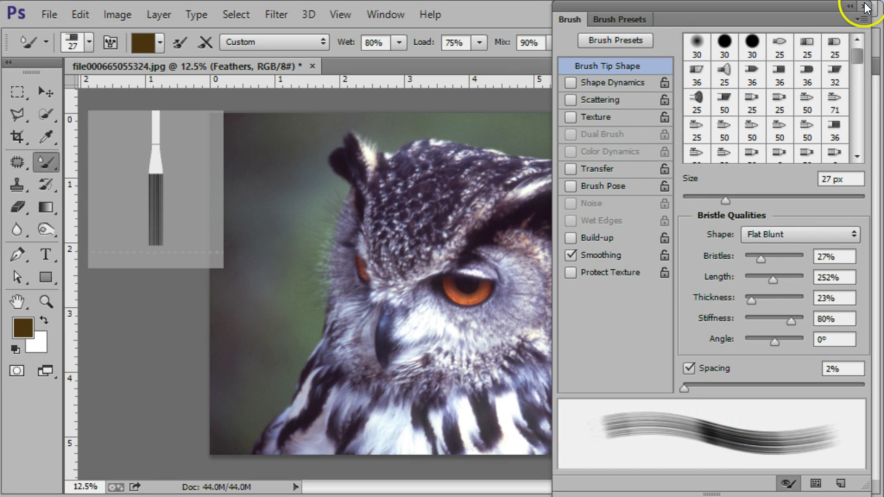
pyautogui.click(111, 43)
pyautogui.click(110, 42)
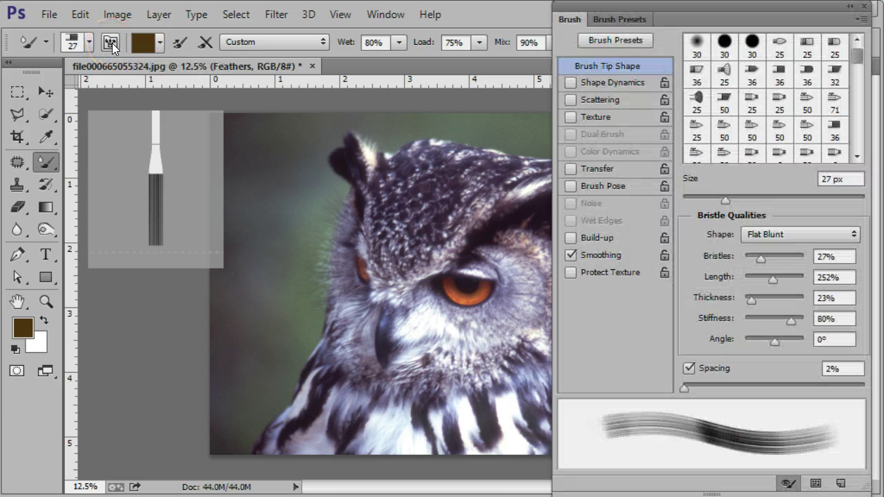
pyautogui.click(110, 43)
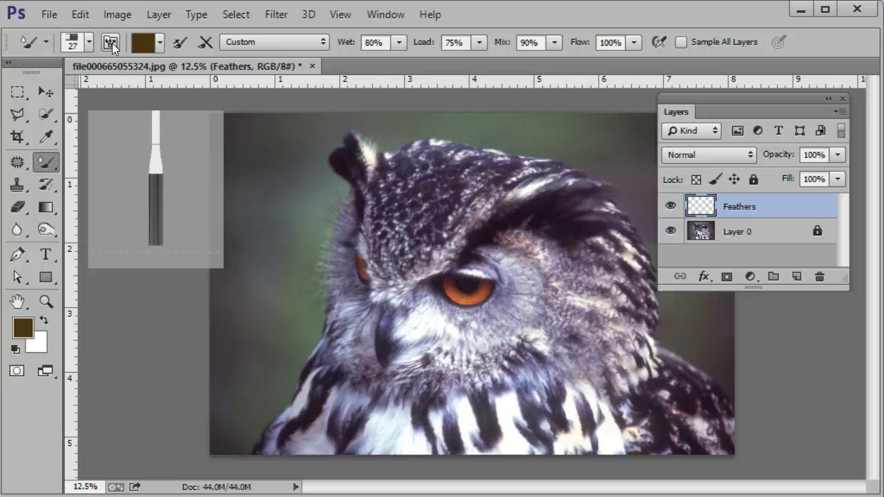
# Step: Turn on both loading and cleaning the Mixer Brush after each stroke
pyautogui.click(143, 41)
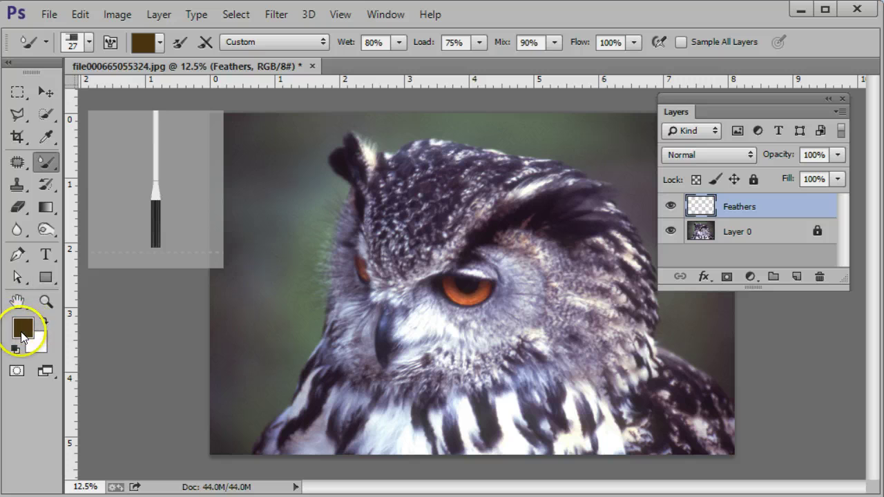
pyautogui.click(179, 42)
pyautogui.click(183, 48)
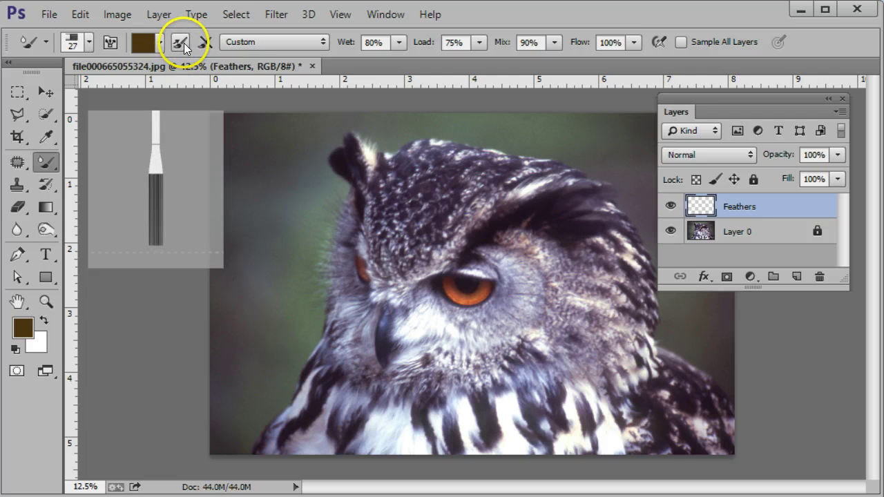
pyautogui.click(182, 47)
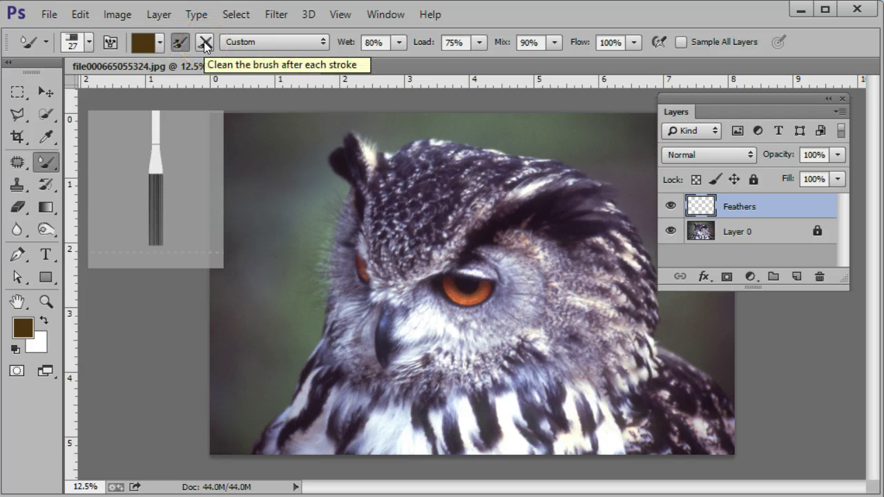
pyautogui.click(205, 46)
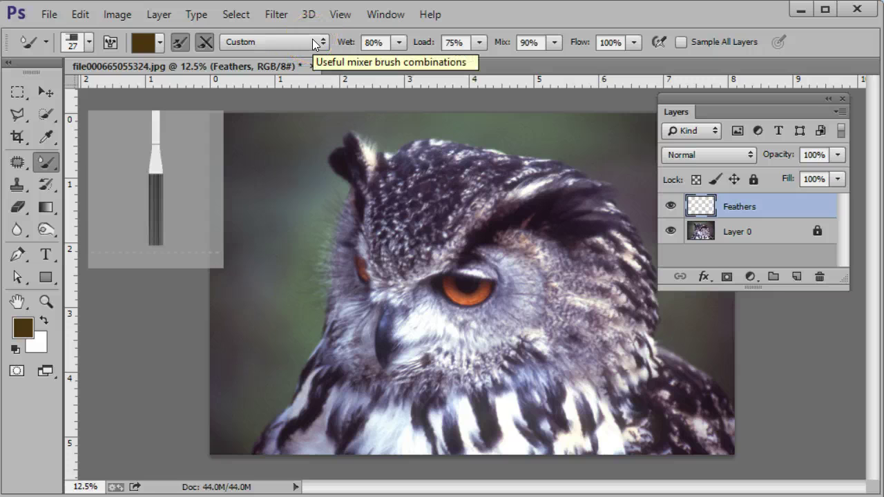
# Step: Try the Dry and Moist mixer brush combinations and return to Custom
pyautogui.click(290, 42)
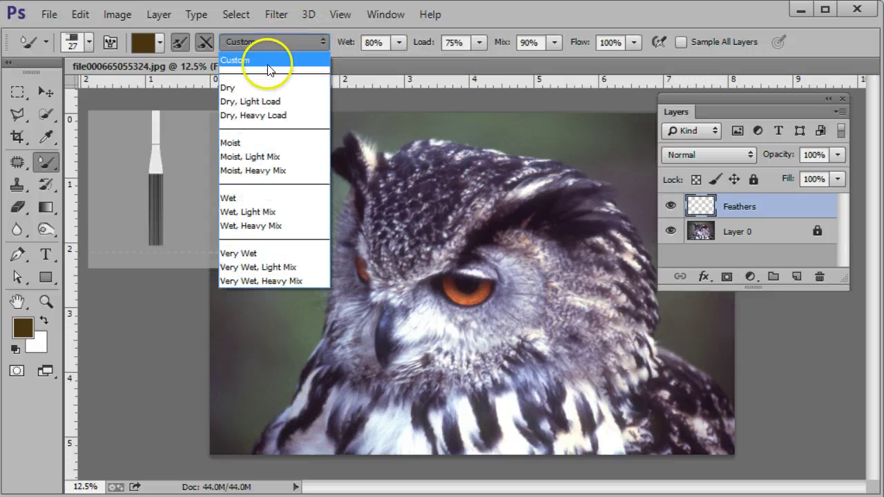
pyautogui.click(254, 88)
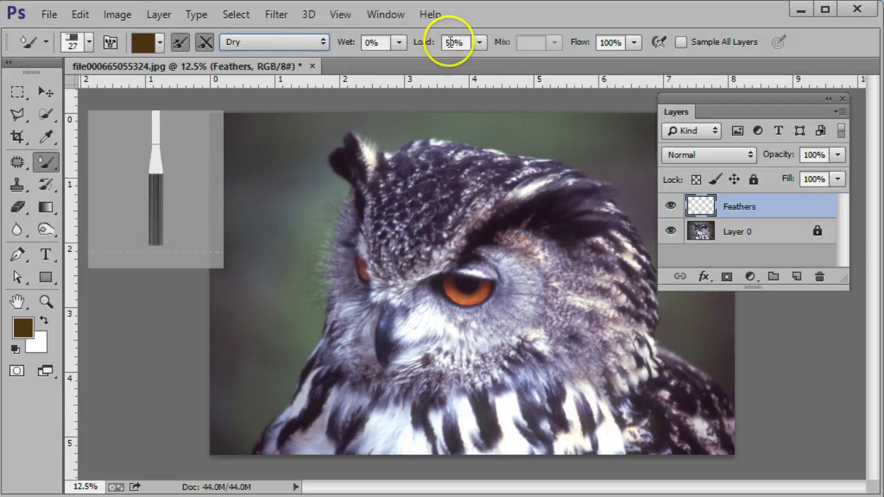
pyautogui.click(321, 42)
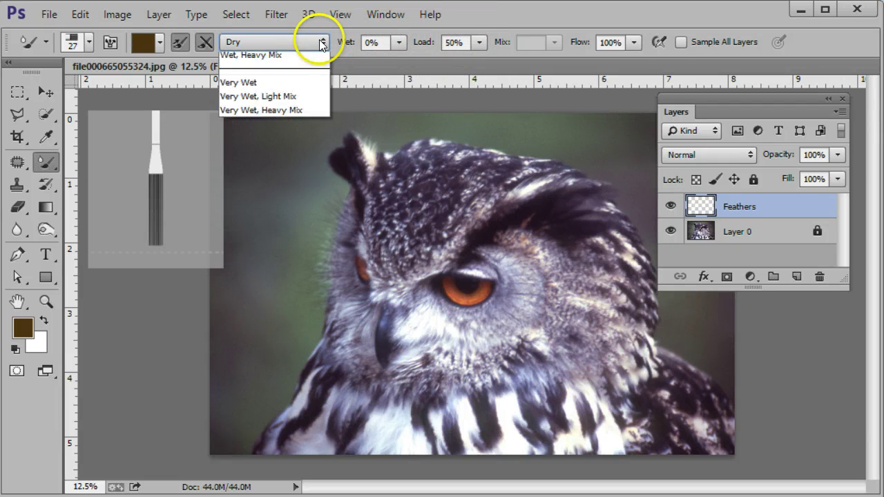
pyautogui.click(233, 141)
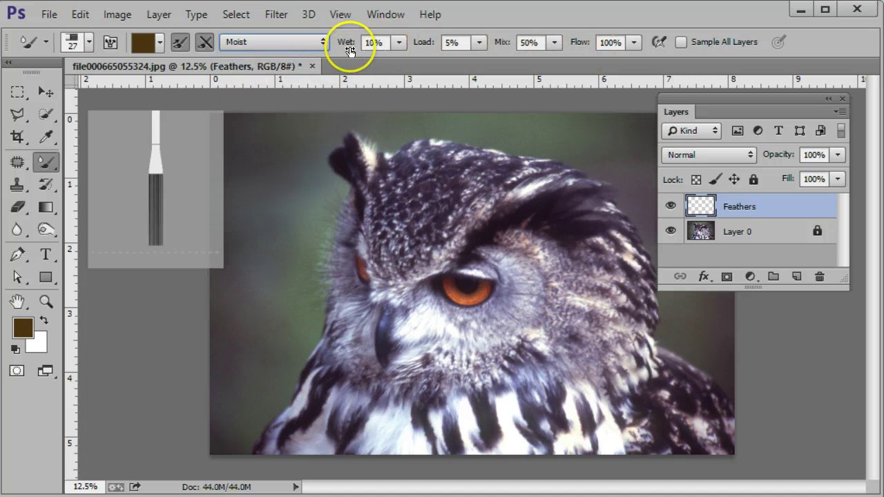
pyautogui.click(321, 42)
pyautogui.click(247, 58)
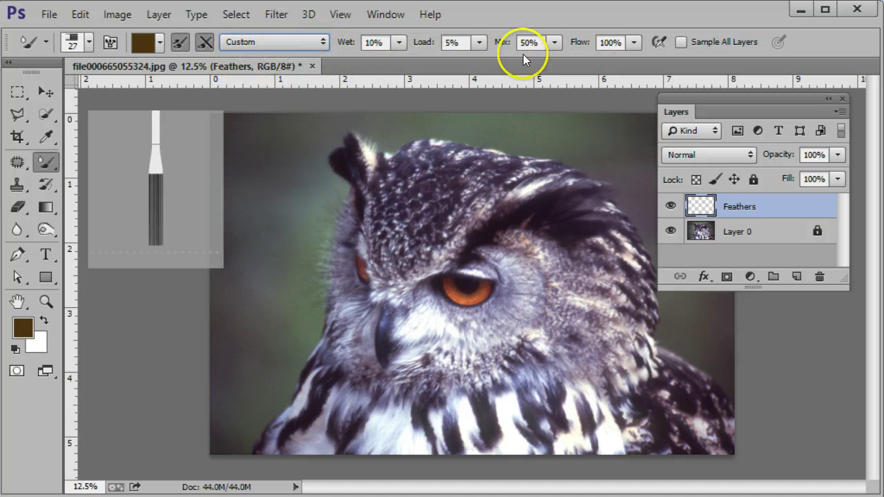
# Step: Try the Very Wet and Wet mixer brush combinations and go back to Custom
pyautogui.click(283, 43)
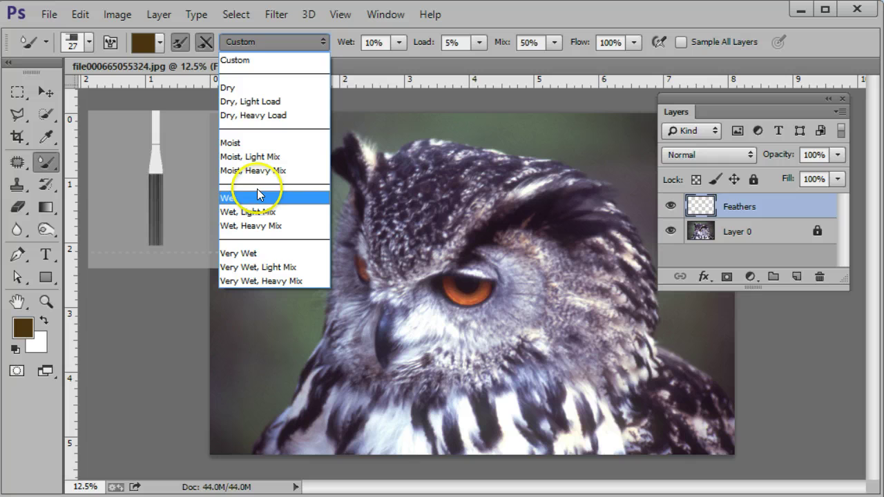
pyautogui.click(250, 256)
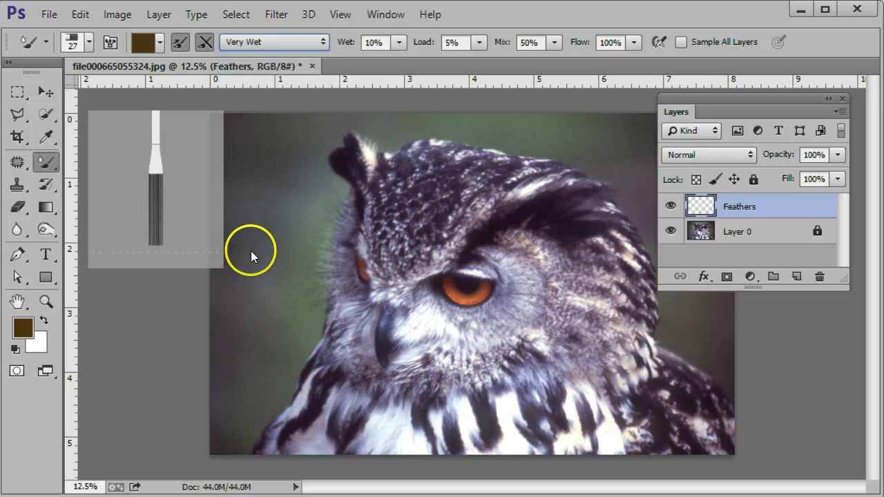
pyautogui.click(302, 44)
pyautogui.click(249, 201)
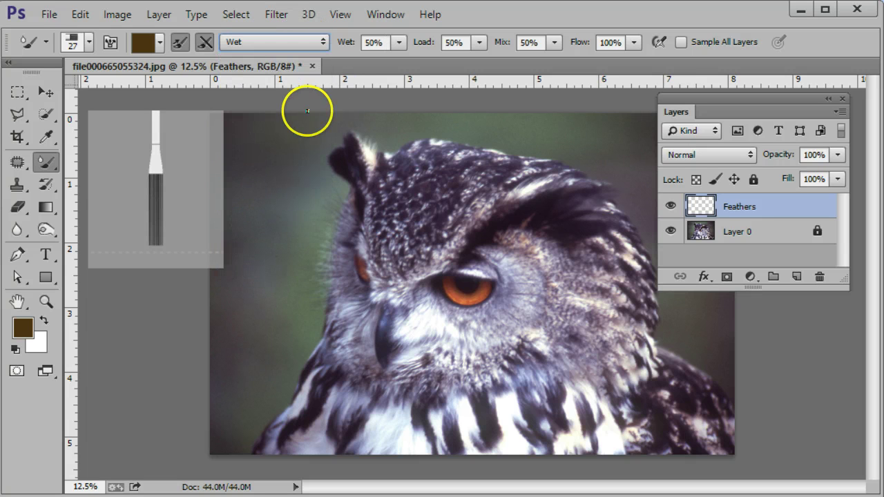
pyautogui.click(322, 44)
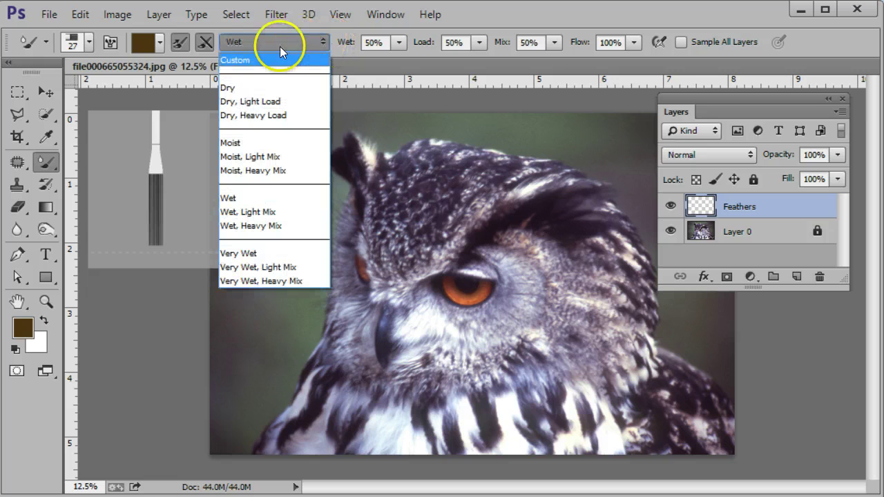
pyautogui.click(256, 59)
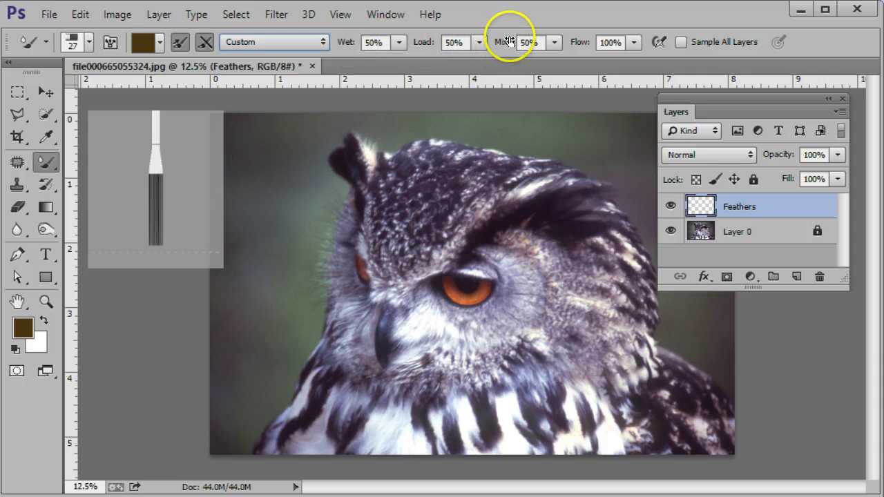
# Step: Apply the Moist mixer brush combination and enable sampling from all layers
pyautogui.click(322, 41)
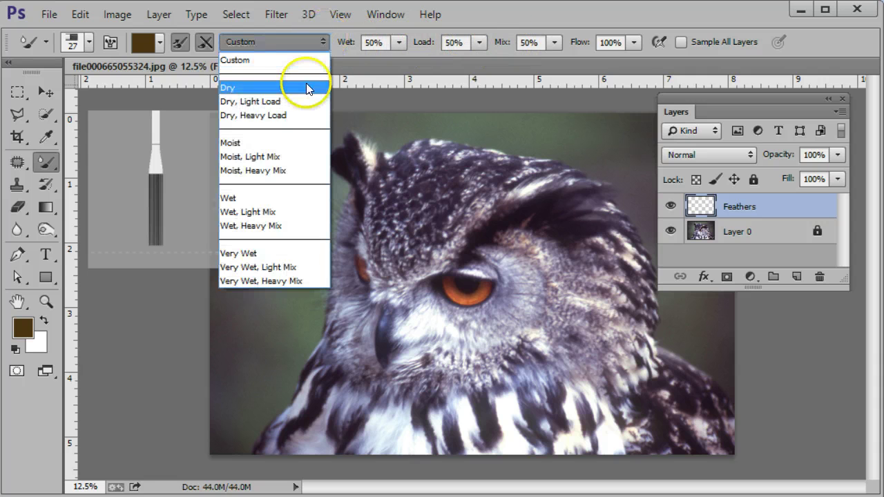
pyautogui.click(243, 144)
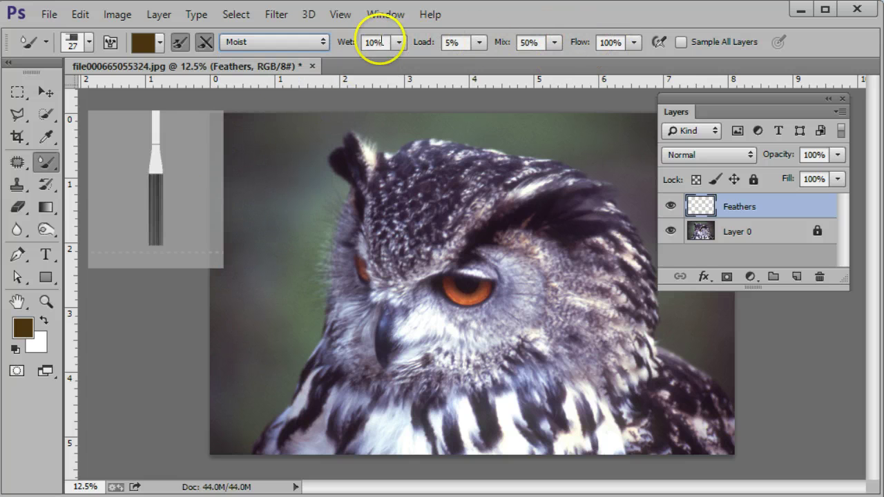
pyautogui.click(681, 41)
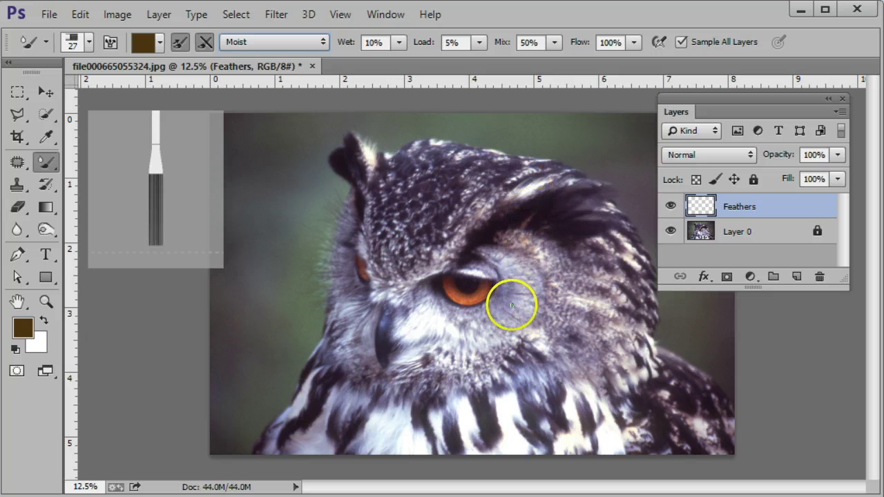
pyautogui.moveTo(512, 304)
pyautogui.mouseDown()
pyautogui.moveTo(514, 274)
pyautogui.moveTo(505, 294)
pyautogui.mouseUp()
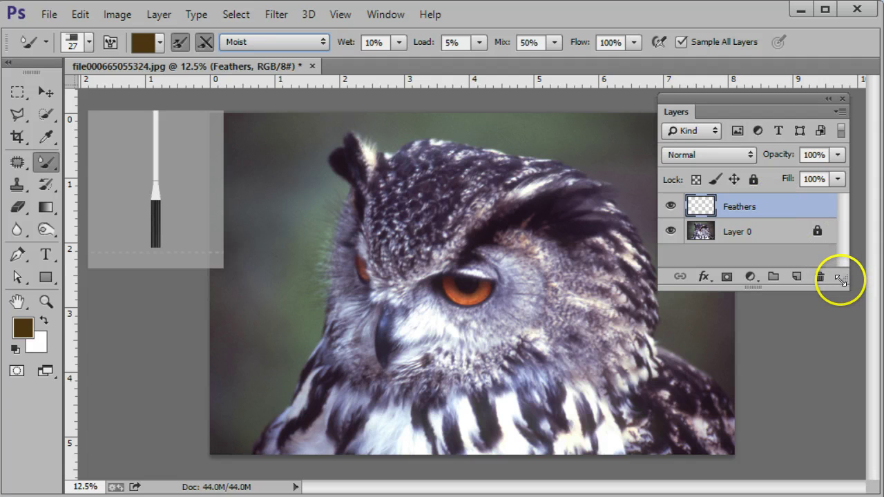
# Step: Switch the Mixer Brush to the Flat Curve bristle brush preset
pyautogui.click(86, 41)
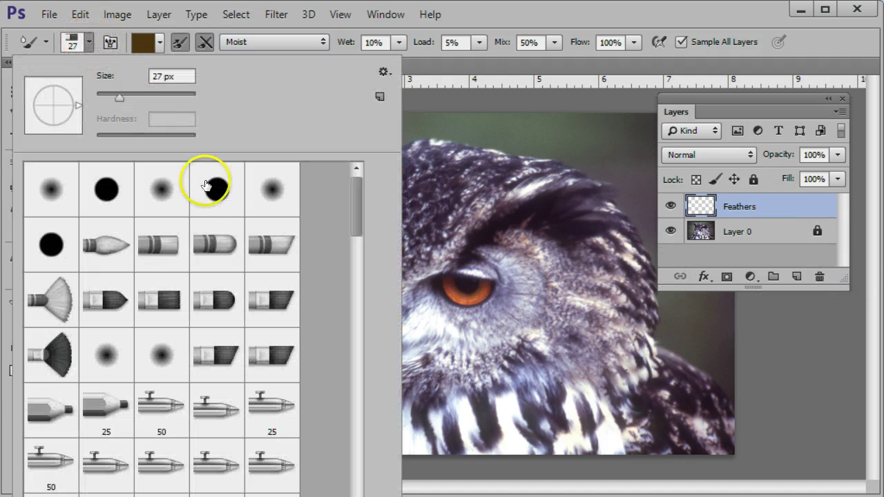
pyautogui.click(215, 302)
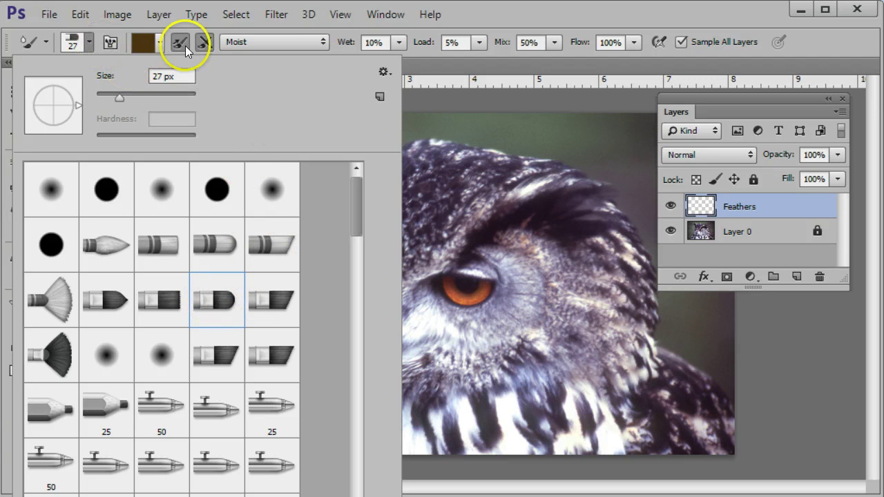
pyautogui.click(88, 43)
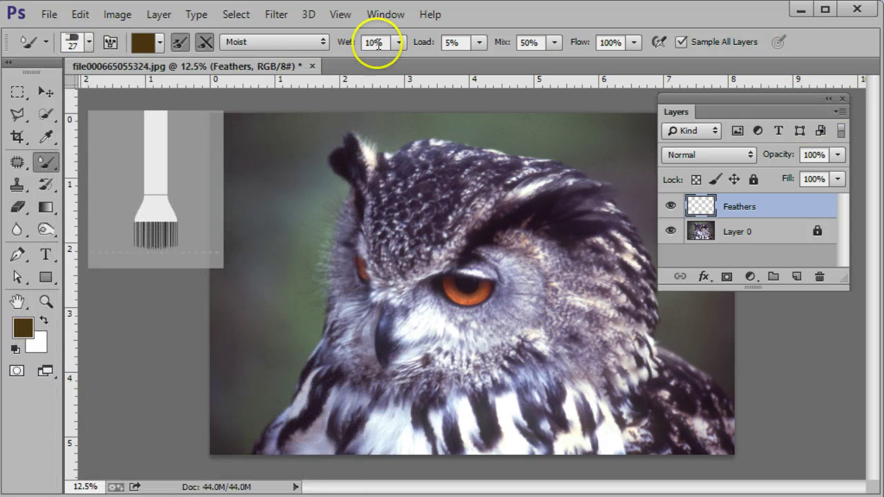
# Step: Set the brush's bristle length to 53%, thickness to 54% and size to 33 px in the detailed brush settings
pyautogui.click(111, 41)
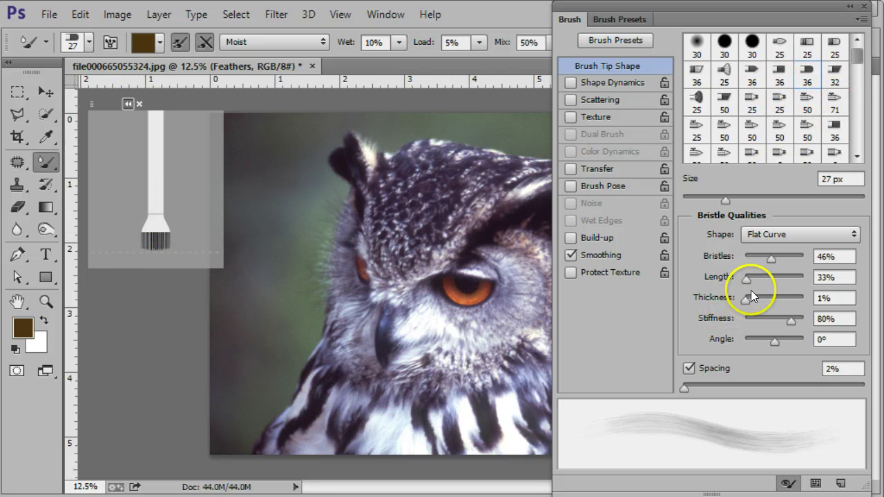
pyautogui.moveTo(743, 282); pyautogui.dragTo(745, 300)
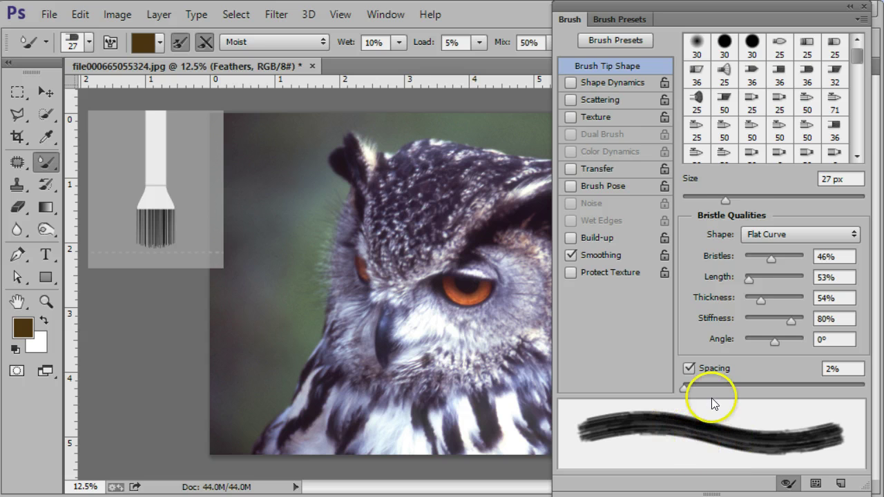
pyautogui.moveTo(729, 204); pyautogui.dragTo(728, 200)
pyautogui.click(728, 200)
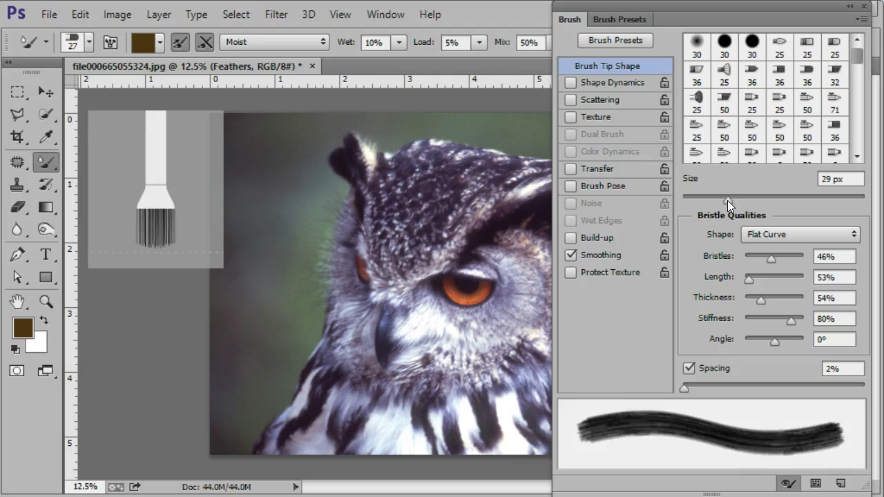
# Step: Set bristles to 57%, angle to -19°, stiffness to 53% and bristle length to 25%, and close the detailed brush settings
pyautogui.moveTo(774, 257)
pyautogui.mouseDown()
pyautogui.moveTo(753, 256)
pyautogui.moveTo(778, 252)
pyautogui.mouseUp()
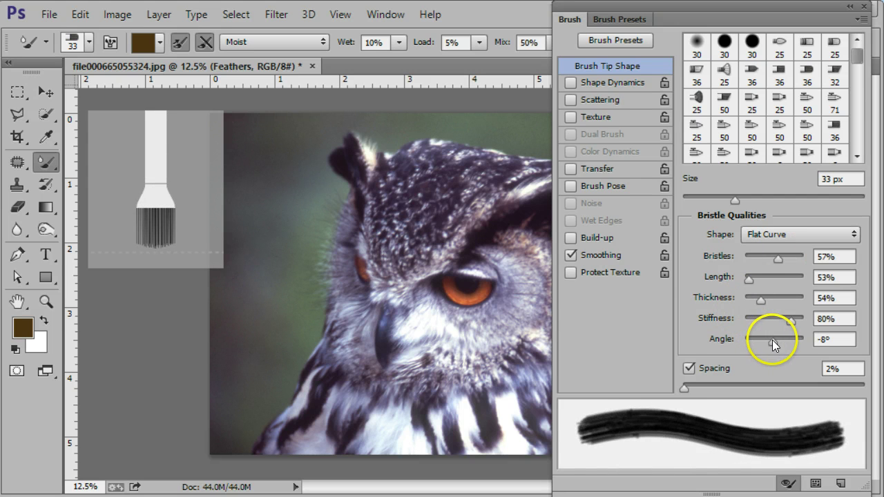
pyautogui.moveTo(773, 340); pyautogui.dragTo(791, 319)
pyautogui.moveTo(755, 285); pyautogui.dragTo(751, 281)
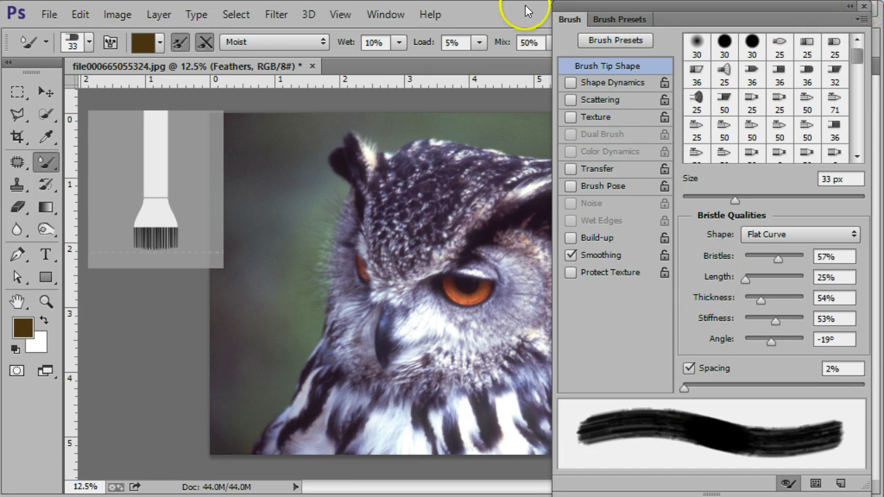
pyautogui.click(110, 42)
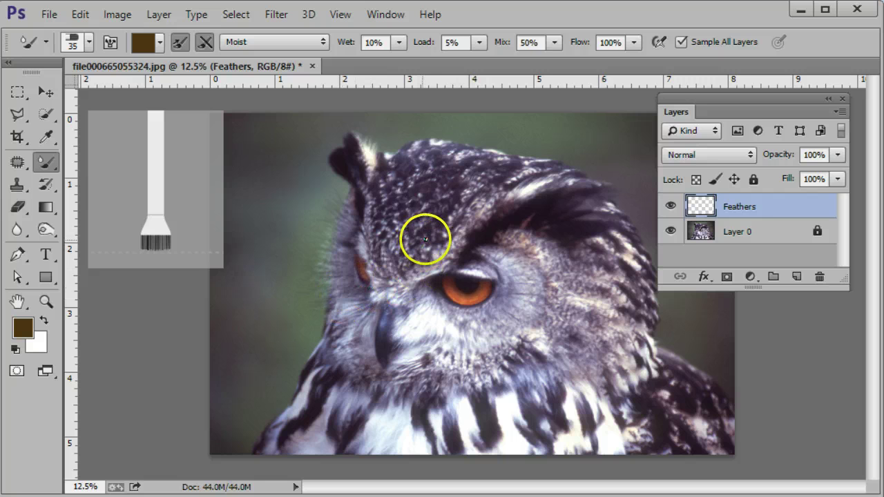
# Step: Enlarge the brush in increments to 300 px over the owl's brow, and fine-tune it to 250 px
pyautogui.press(']')
pyautogui.press(']')
pyautogui.press(']')
pyautogui.press(']')
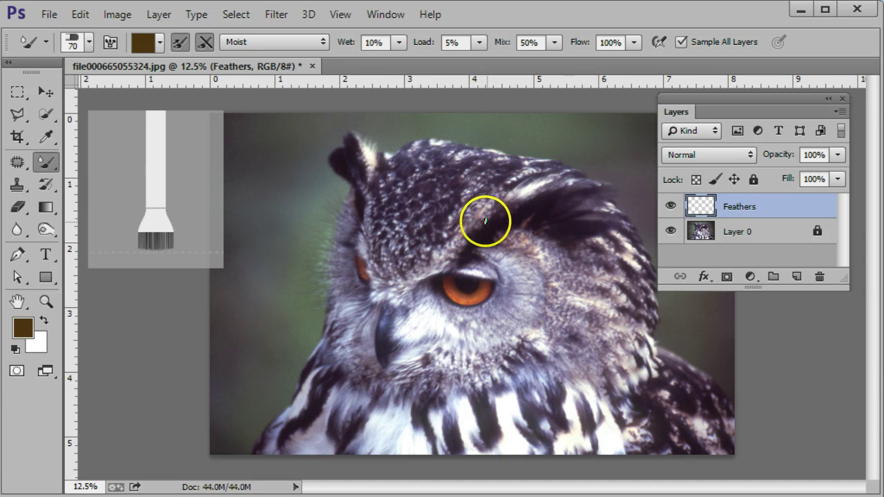
pyautogui.press(']')
pyautogui.press(']')
pyautogui.press(']')
pyautogui.press(']')
pyautogui.press(']')
pyautogui.press(']')
pyautogui.press(']')
pyautogui.press(']')
pyautogui.press(']')
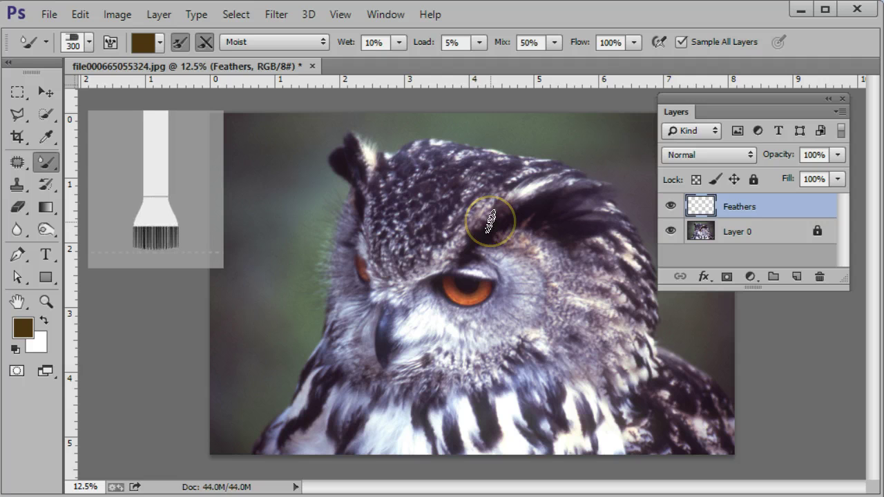
pyautogui.moveTo(490, 221)
pyautogui.mouseDown()
pyautogui.moveTo(483, 227)
pyautogui.moveTo(479, 219)
pyautogui.moveTo(492, 233)
pyautogui.mouseUp()
pyautogui.press('[')
pyautogui.press('[')
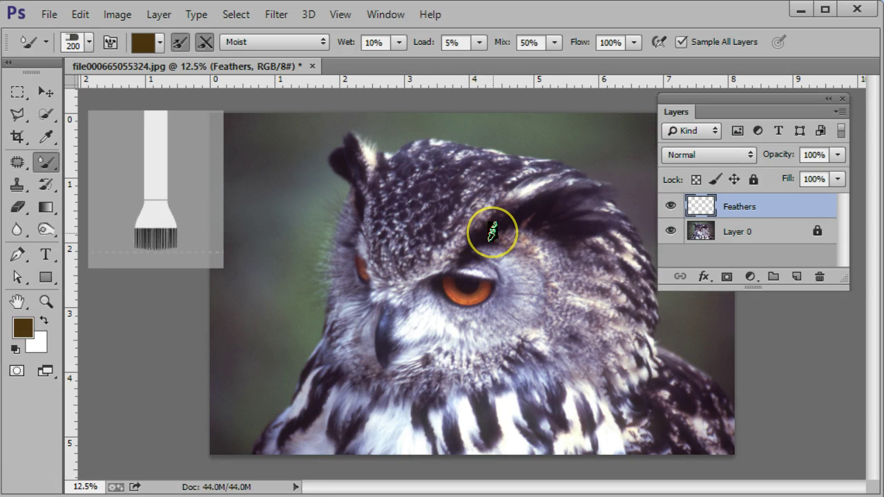
pyautogui.press(']')
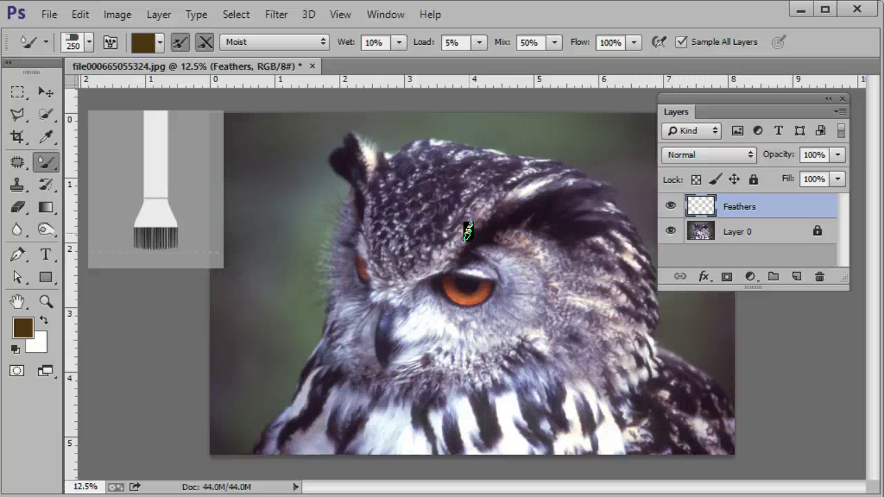
# Step: Set the Mixer Brush size to 200 px over the owl's brow
pyautogui.press(']')
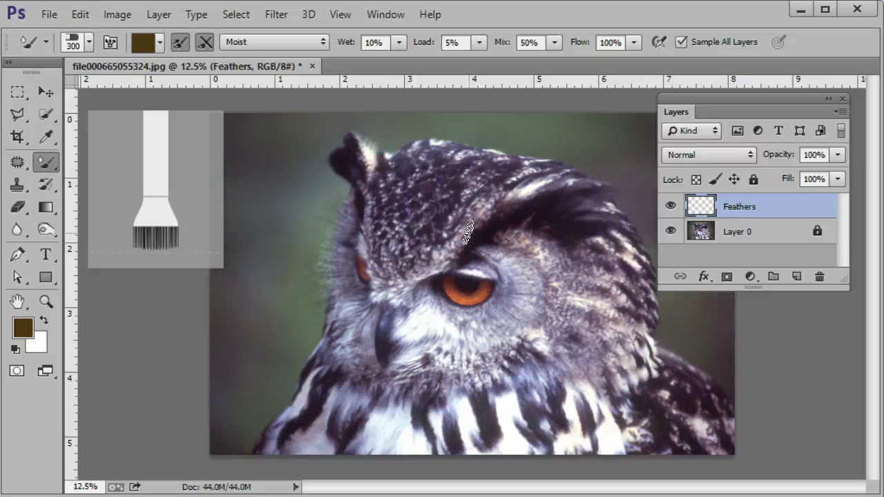
pyautogui.press('[')
pyautogui.press('[')
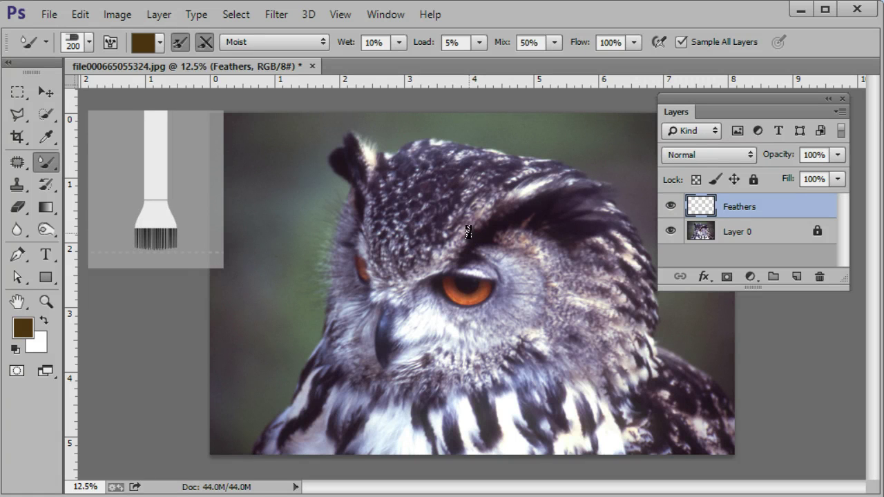
# Step: Paint feather strokes radiating outward around the outer and lower edges of the owl's near eye, and close the bristle brush preview
pyautogui.click(46, 302)
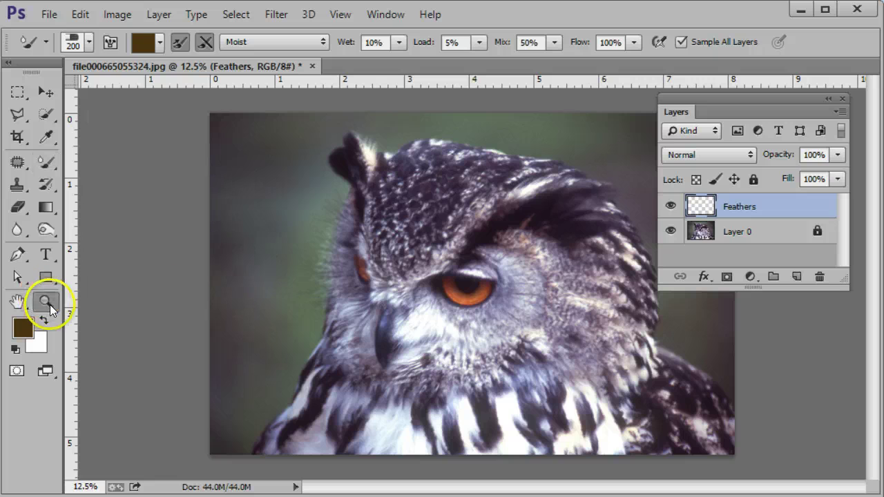
pyautogui.moveTo(393, 174); pyautogui.dragTo(396, 179)
pyautogui.moveTo(555, 322); pyautogui.dragTo(366, 227)
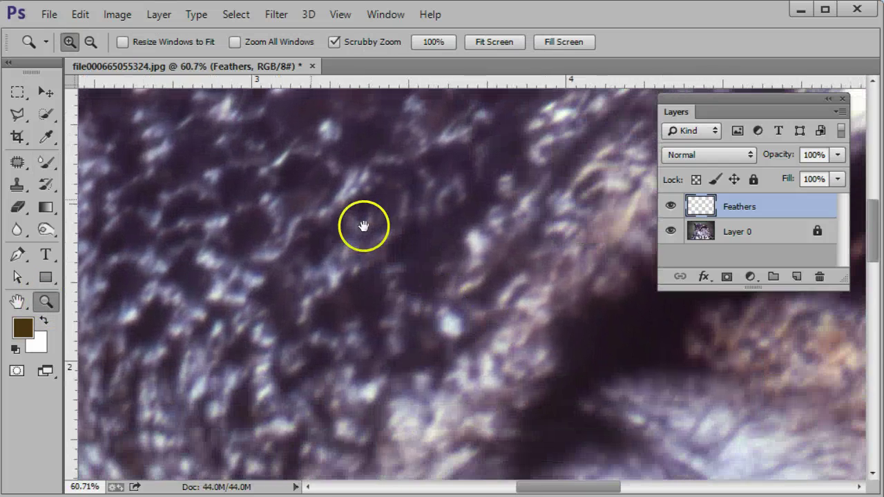
pyautogui.moveTo(219, 167); pyautogui.dragTo(187, 149)
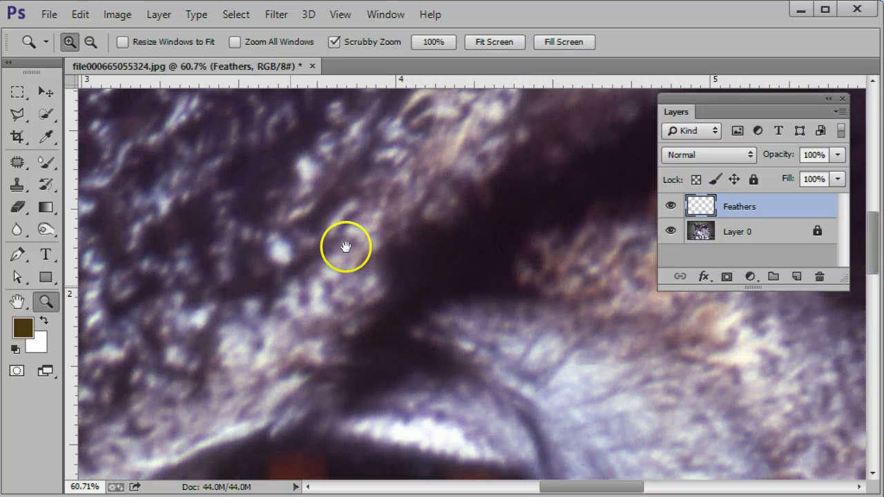
pyautogui.moveTo(286, 201); pyautogui.dragTo(509, 315)
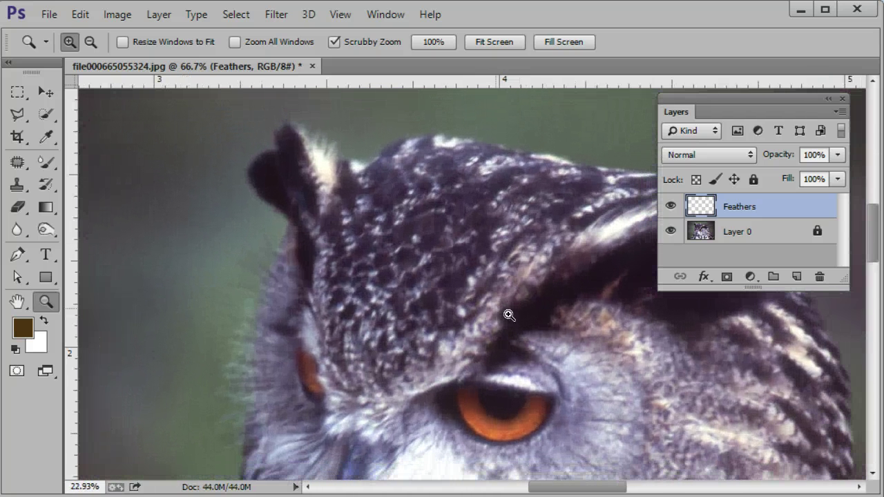
pyautogui.moveTo(614, 403); pyautogui.dragTo(592, 371)
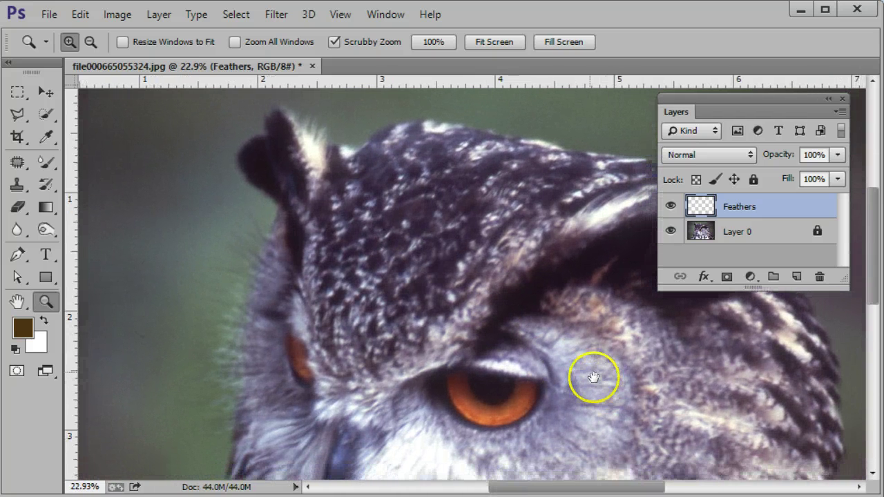
pyautogui.moveTo(539, 317); pyautogui.dragTo(519, 304)
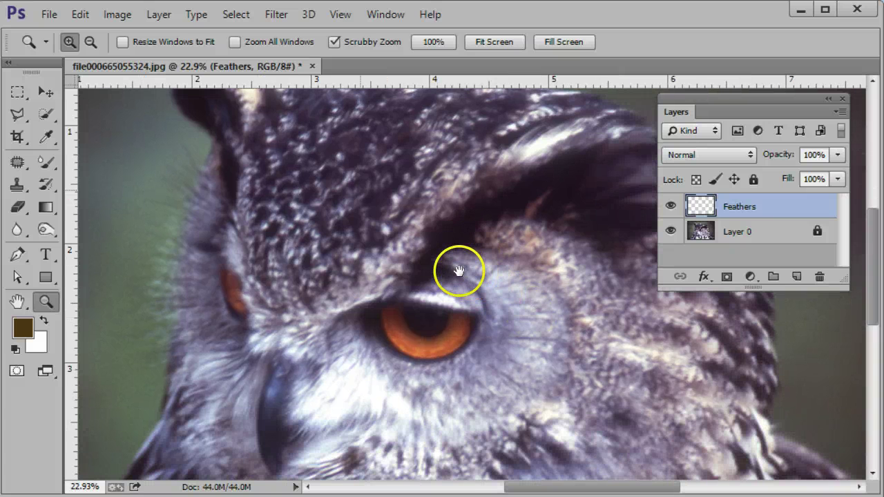
pyautogui.moveTo(391, 242); pyautogui.dragTo(332, 202)
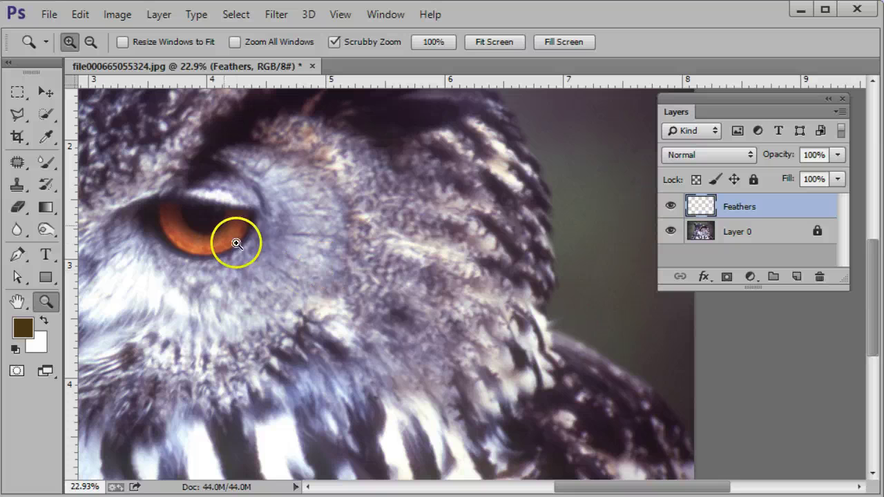
pyautogui.click(46, 165)
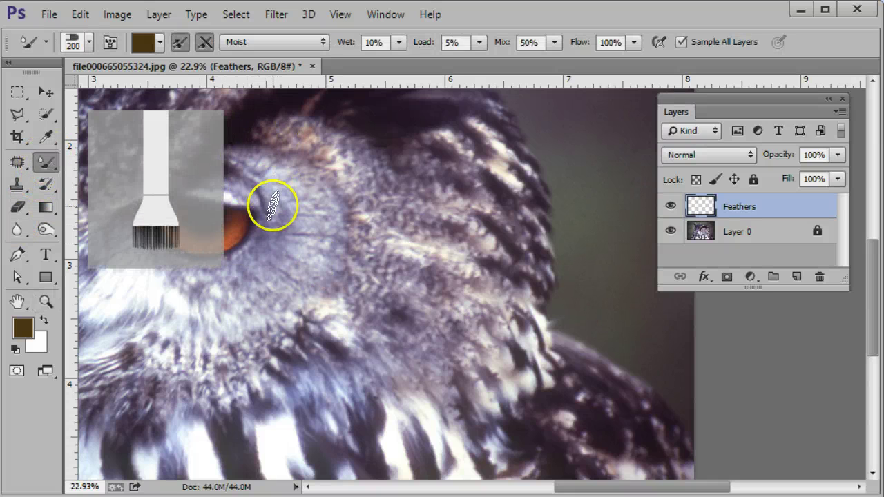
pyautogui.moveTo(259, 210)
pyautogui.mouseDown()
pyautogui.moveTo(319, 239)
pyautogui.moveTo(324, 218)
pyautogui.moveTo(256, 236)
pyautogui.moveTo(319, 271)
pyautogui.moveTo(277, 235)
pyautogui.moveTo(348, 236)
pyautogui.moveTo(287, 181)
pyautogui.moveTo(263, 197)
pyautogui.moveTo(328, 178)
pyautogui.moveTo(282, 208)
pyautogui.moveTo(336, 205)
pyautogui.moveTo(272, 227)
pyautogui.moveTo(233, 257)
pyautogui.moveTo(298, 291)
pyautogui.moveTo(249, 290)
pyautogui.moveTo(227, 265)
pyautogui.moveTo(233, 279)
pyautogui.moveTo(233, 267)
pyautogui.moveTo(287, 302)
pyautogui.moveTo(318, 181)
pyautogui.moveTo(283, 156)
pyautogui.moveTo(266, 171)
pyautogui.moveTo(321, 140)
pyautogui.moveTo(254, 158)
pyautogui.moveTo(271, 116)
pyautogui.moveTo(235, 152)
pyautogui.moveTo(241, 142)
pyautogui.moveTo(269, 152)
pyautogui.moveTo(268, 208)
pyautogui.moveTo(353, 237)
pyautogui.moveTo(267, 256)
pyautogui.moveTo(300, 282)
pyautogui.moveTo(197, 276)
pyautogui.moveTo(205, 336)
pyautogui.moveTo(183, 270)
pyautogui.moveTo(174, 320)
pyautogui.moveTo(159, 257)
pyautogui.moveTo(138, 296)
pyautogui.moveTo(169, 271)
pyautogui.moveTo(138, 310)
pyautogui.moveTo(154, 257)
pyautogui.mouseUp()
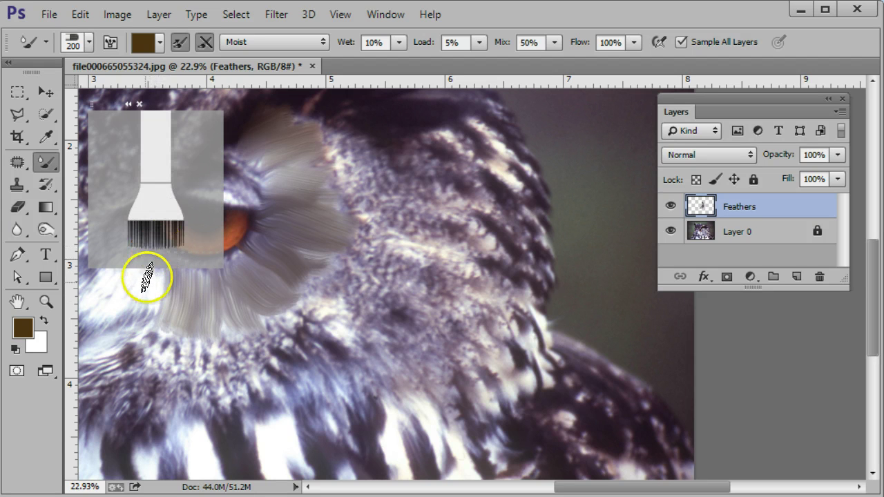
pyautogui.click(139, 103)
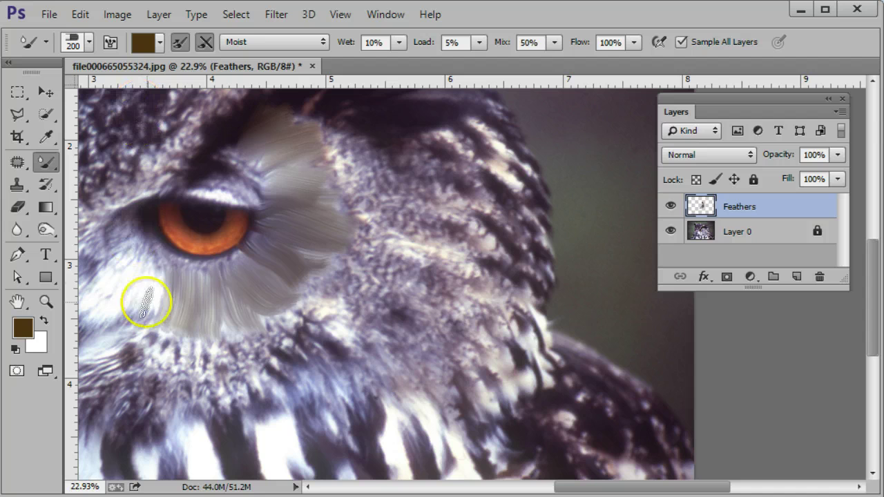
# Step: Extend the feather strokes outward from the eye's lower inner corner toward the beak
pyautogui.moveTo(161, 260); pyautogui.dragTo(128, 312)
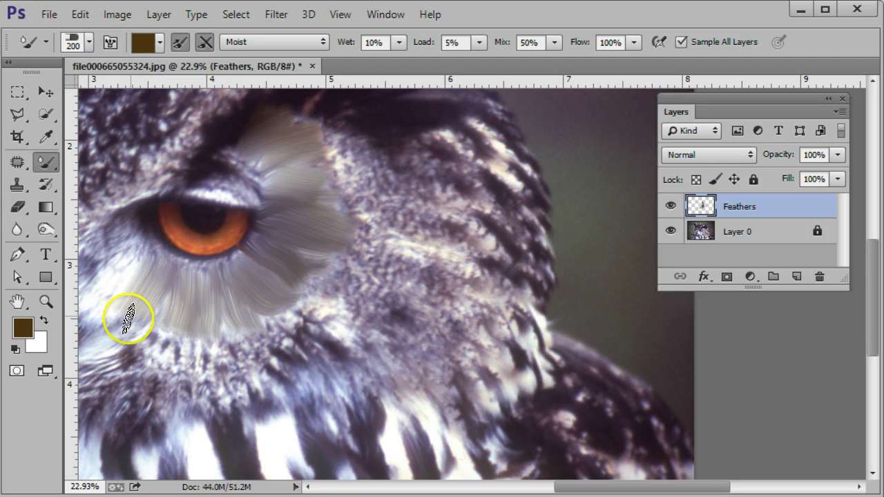
pyautogui.moveTo(145, 246); pyautogui.dragTo(101, 314)
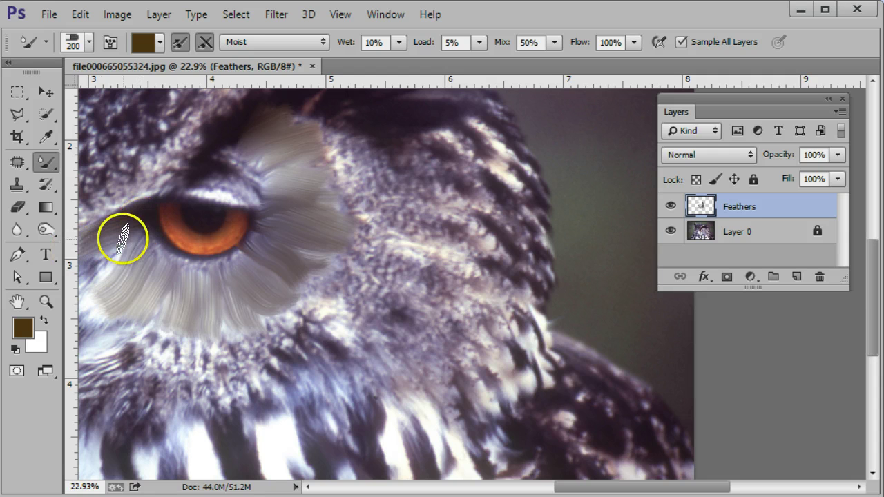
pyautogui.moveTo(122, 241); pyautogui.dragTo(91, 283)
pyautogui.moveTo(125, 245); pyautogui.dragTo(89, 297)
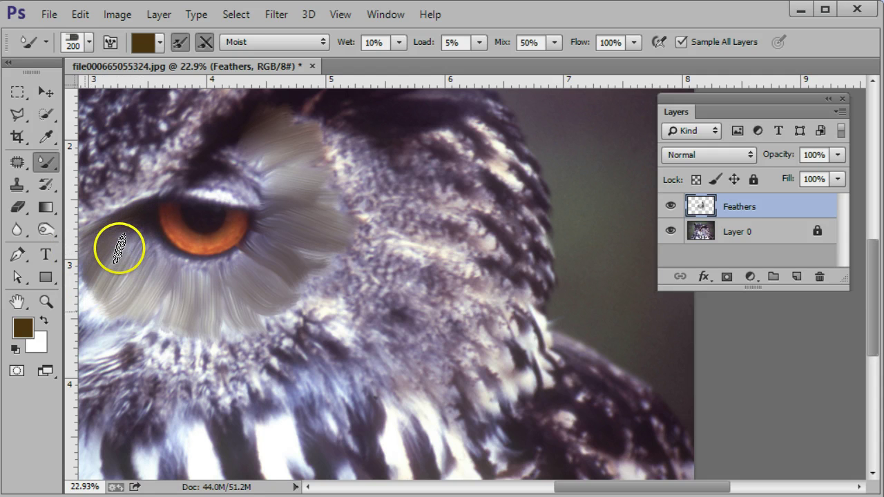
# Step: Rework the feather strokes beneath the eye, beyond its outer corner and up toward the brow
pyautogui.moveTo(163, 270)
pyautogui.mouseDown()
pyautogui.moveTo(138, 326)
pyautogui.moveTo(167, 293)
pyautogui.moveTo(159, 340)
pyautogui.mouseUp()
pyautogui.moveTo(214, 281); pyautogui.dragTo(238, 336)
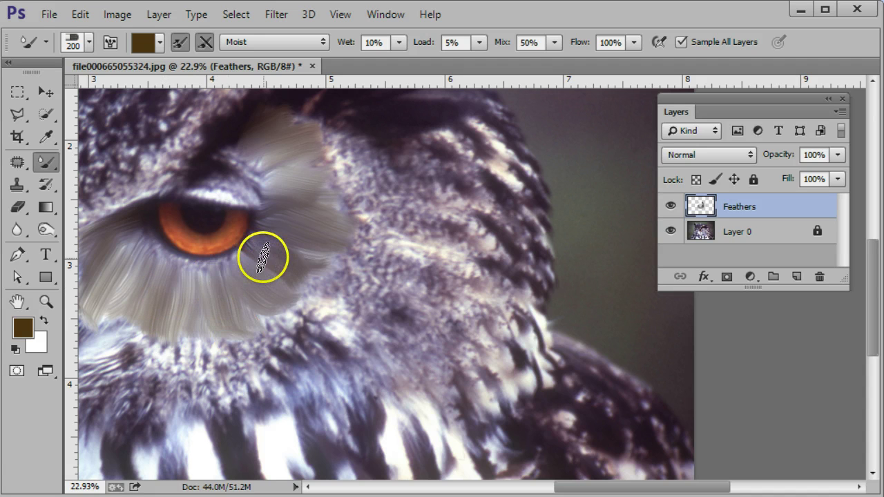
pyautogui.moveTo(263, 262); pyautogui.dragTo(356, 297)
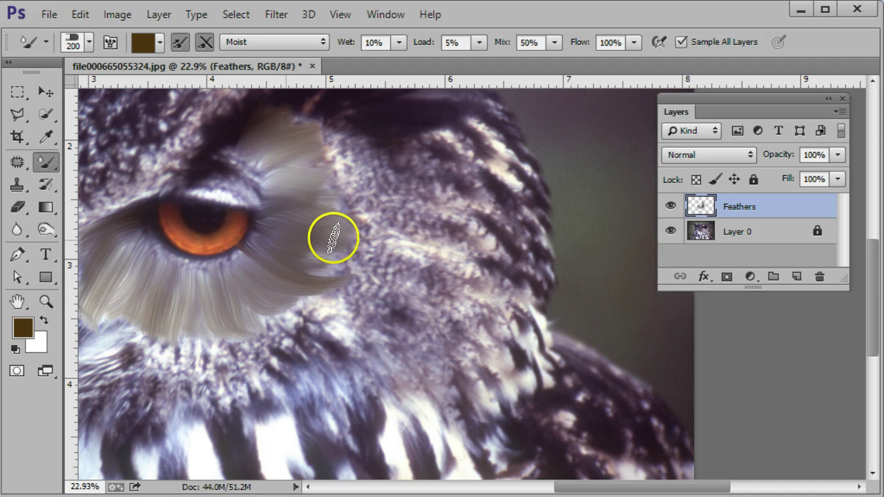
pyautogui.moveTo(264, 173); pyautogui.dragTo(308, 125)
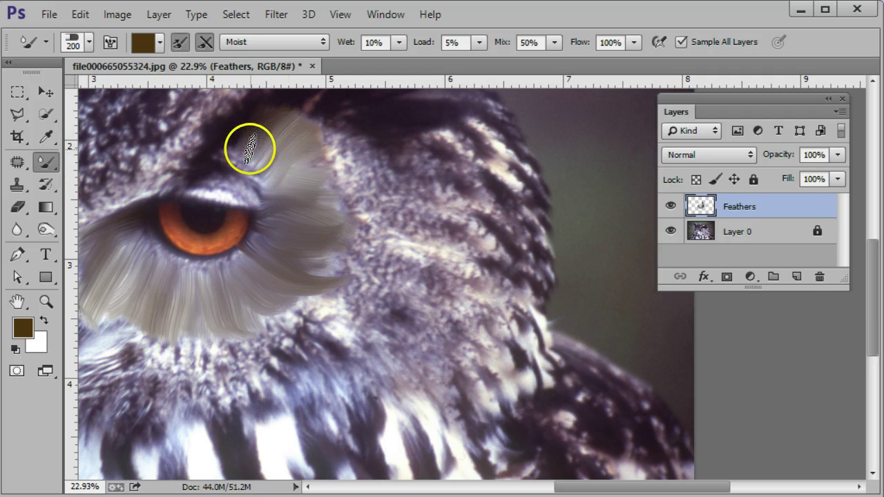
pyautogui.moveTo(249, 144); pyautogui.dragTo(290, 122)
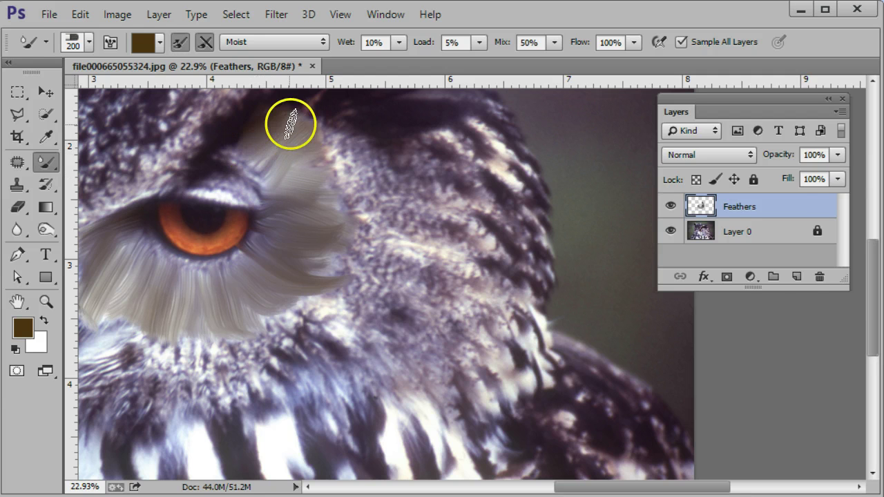
# Step: Add a layer named Small Feathers above the Feathers layer, and lengthen the layer list
pyautogui.click(796, 276)
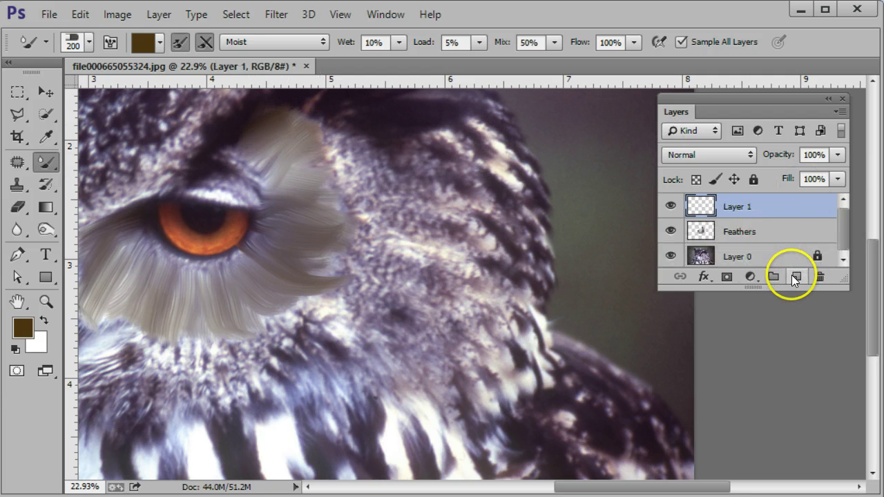
pyautogui.doubleClick(735, 208)
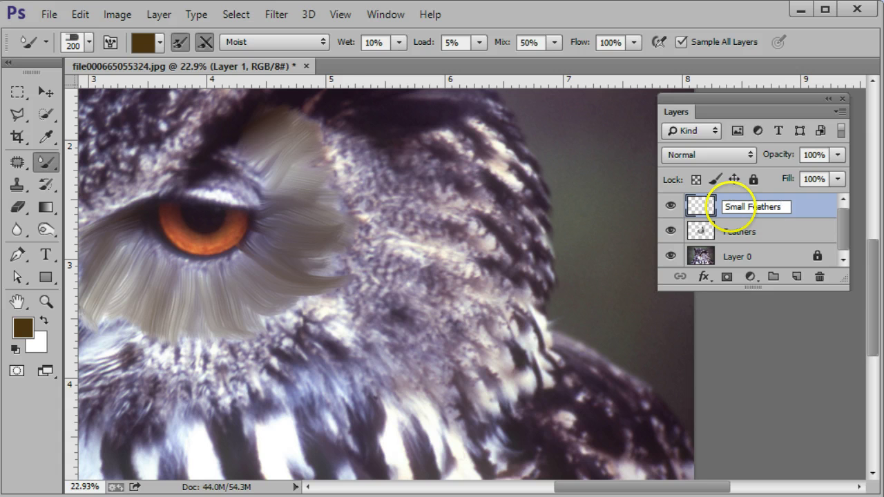
pyautogui.press('Return')
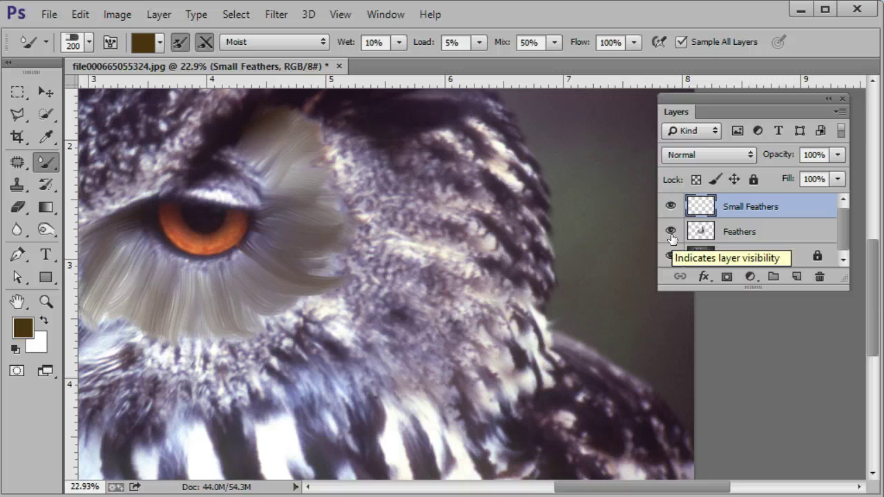
pyautogui.moveTo(844, 289); pyautogui.dragTo(837, 392)
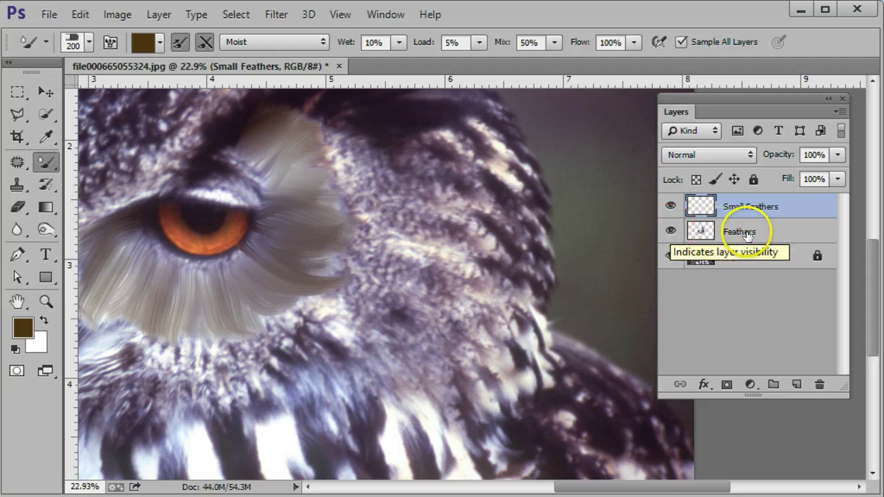
# Step: With the Feathers layer hidden, paint short 90 px brown-loaded strokes above the eye's outer corner and below its inner corner
pyautogui.click(669, 233)
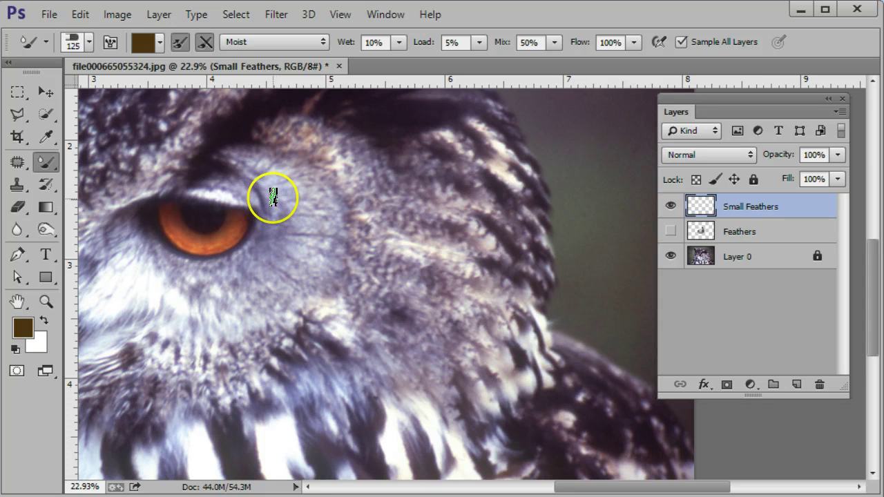
pyautogui.press('[')
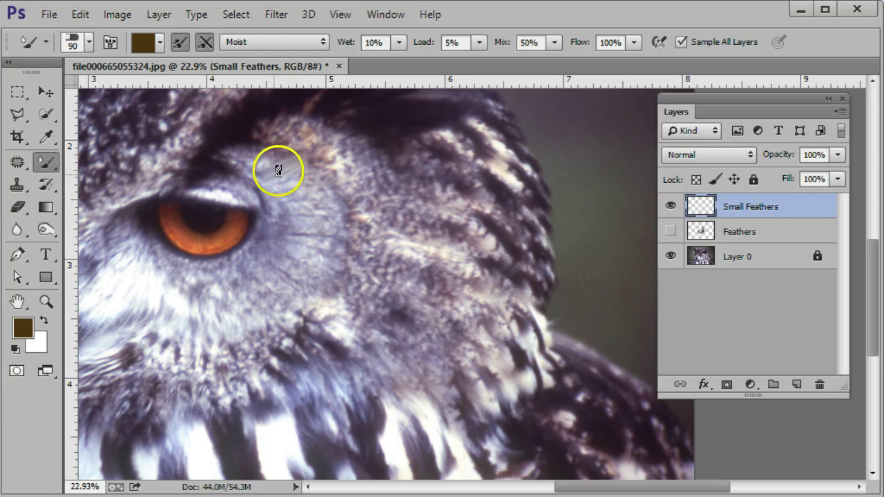
pyautogui.moveTo(279, 171)
pyautogui.mouseDown()
pyautogui.moveTo(272, 178)
pyautogui.moveTo(324, 152)
pyautogui.moveTo(269, 193)
pyautogui.mouseUp()
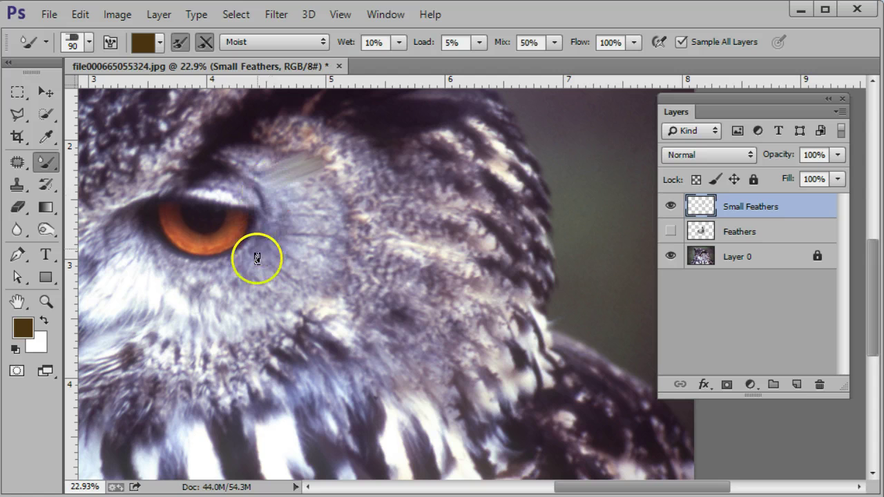
pyautogui.moveTo(156, 272)
pyautogui.mouseDown()
pyautogui.moveTo(142, 314)
pyautogui.moveTo(132, 266)
pyautogui.moveTo(92, 325)
pyautogui.moveTo(118, 304)
pyautogui.moveTo(89, 316)
pyautogui.mouseUp()
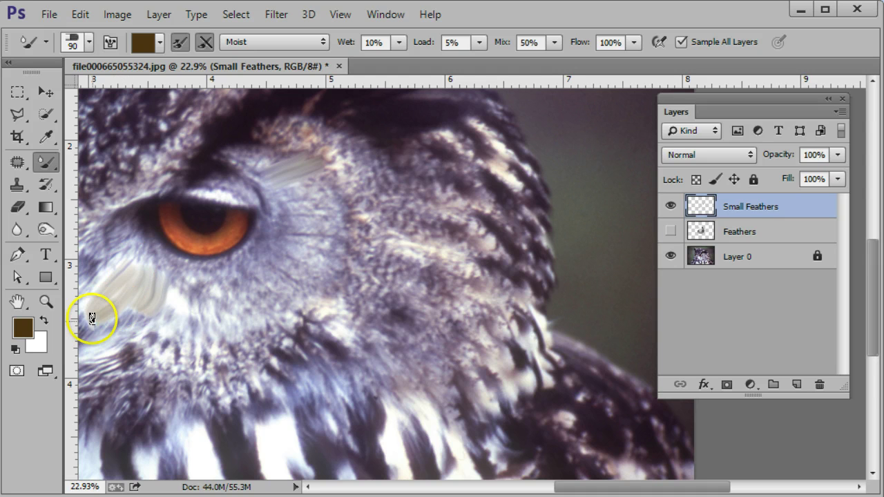
pyautogui.moveTo(115, 260); pyautogui.dragTo(82, 325)
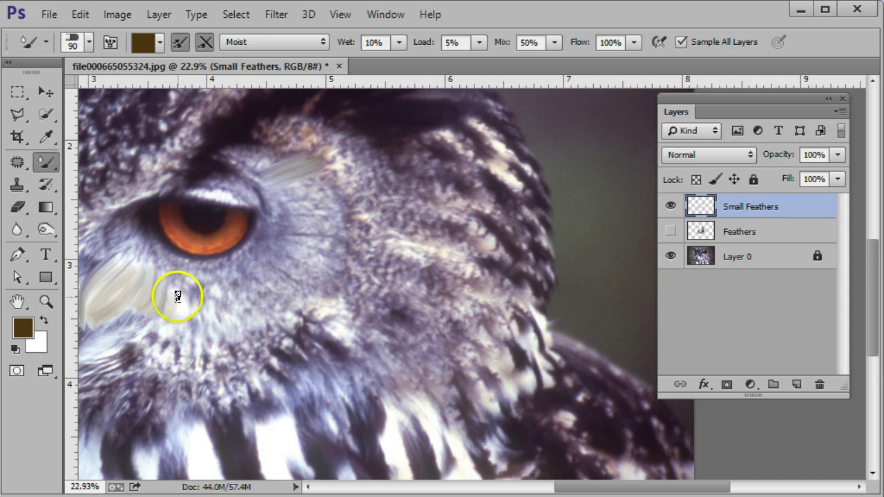
pyautogui.moveTo(178, 297)
pyautogui.mouseDown()
pyautogui.moveTo(185, 305)
pyautogui.moveTo(170, 290)
pyautogui.moveTo(154, 336)
pyautogui.mouseUp()
# Step: Swap the foreground color to white and paint small feather strokes below the eye and outward from its inner corner
pyautogui.click(45, 320)
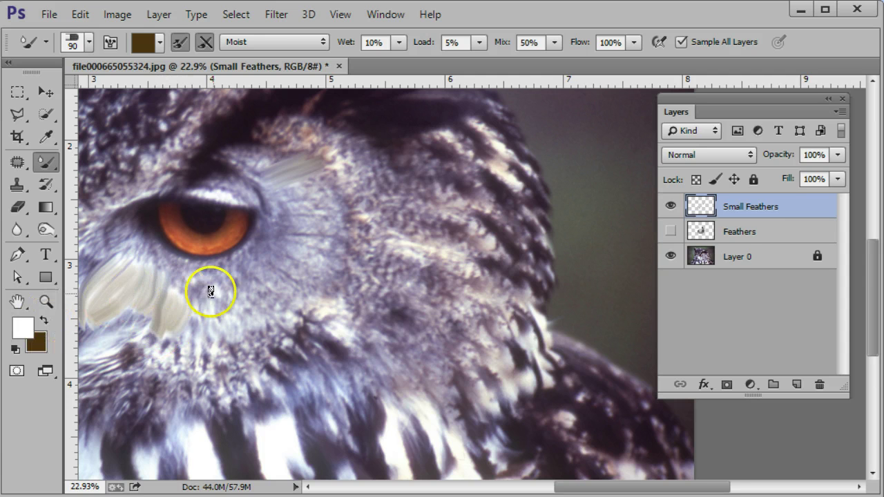
pyautogui.moveTo(211, 287)
pyautogui.mouseDown()
pyautogui.moveTo(195, 325)
pyautogui.moveTo(200, 292)
pyautogui.moveTo(191, 339)
pyautogui.moveTo(198, 287)
pyautogui.moveTo(185, 280)
pyautogui.moveTo(165, 288)
pyautogui.moveTo(171, 268)
pyautogui.moveTo(143, 323)
pyautogui.moveTo(156, 264)
pyautogui.moveTo(132, 317)
pyautogui.moveTo(143, 245)
pyautogui.moveTo(118, 305)
pyautogui.mouseUp()
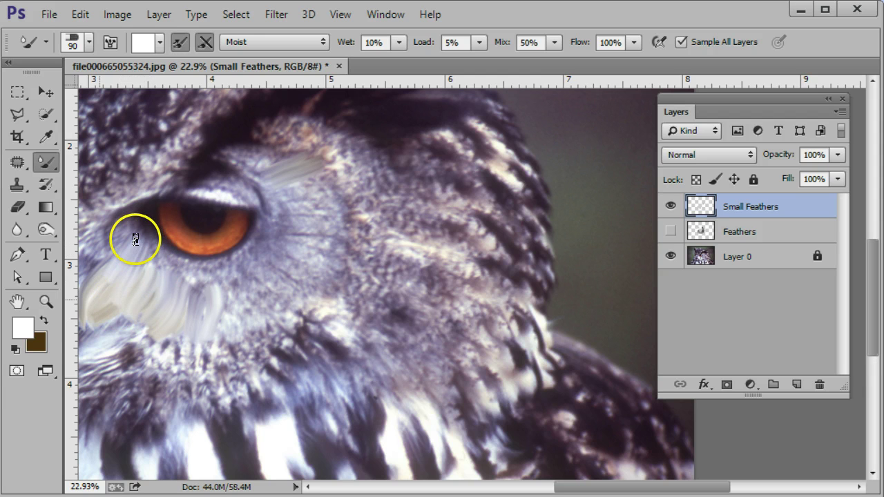
pyautogui.moveTo(135, 239); pyautogui.dragTo(114, 274)
pyautogui.moveTo(126, 239); pyautogui.dragTo(80, 270)
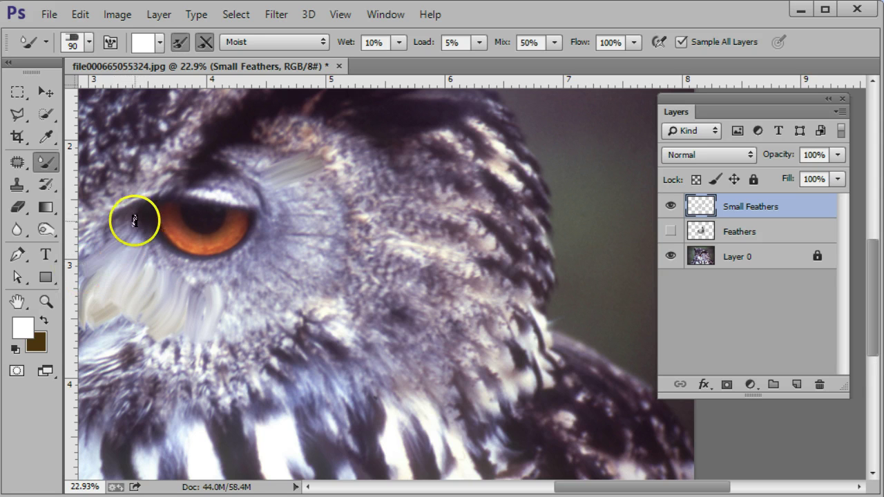
pyautogui.moveTo(133, 220); pyautogui.dragTo(87, 238)
pyautogui.moveTo(132, 204); pyautogui.dragTo(81, 207)
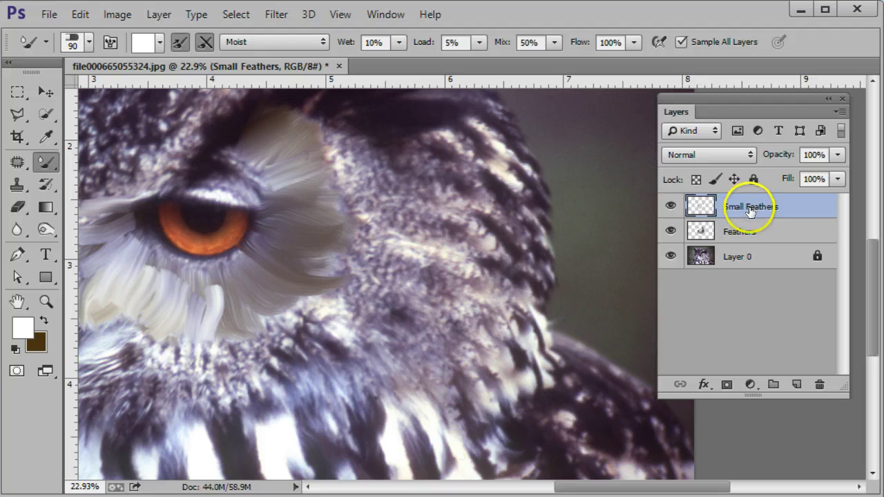
# Step: Hide the Feathers layer and paint small white feather strokes directly beneath the eye and around its outer corner
pyautogui.moveTo(751, 211)
pyautogui.mouseDown()
pyautogui.moveTo(740, 249)
pyautogui.moveTo(737, 202)
pyautogui.mouseUp()
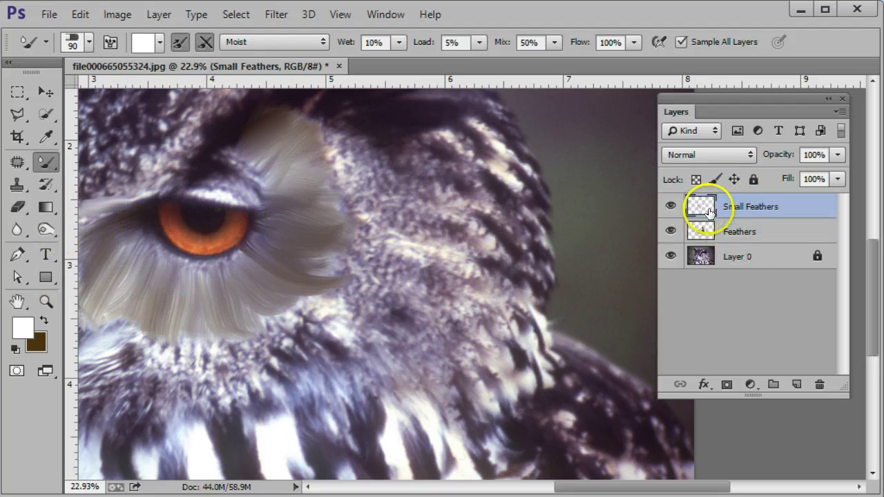
pyautogui.click(671, 231)
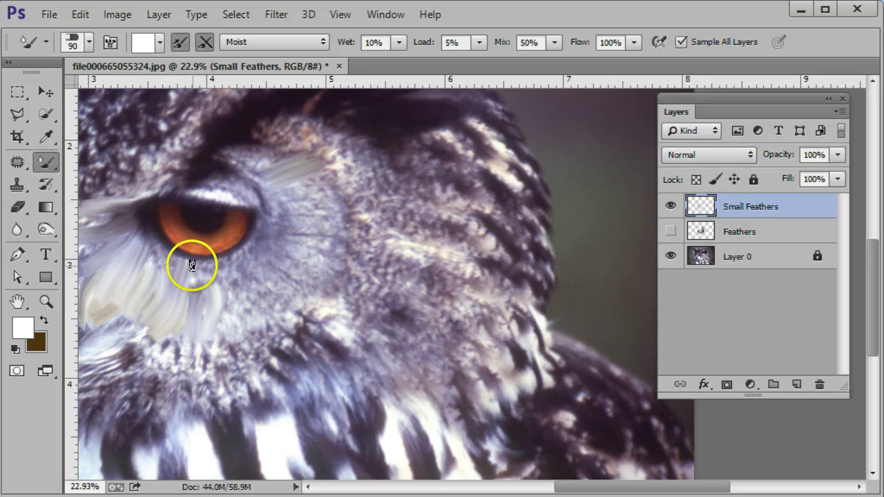
pyautogui.moveTo(201, 263)
pyautogui.mouseDown()
pyautogui.moveTo(202, 300)
pyautogui.moveTo(180, 258)
pyautogui.moveTo(164, 291)
pyautogui.moveTo(172, 251)
pyautogui.moveTo(154, 266)
pyautogui.moveTo(160, 244)
pyautogui.moveTo(145, 227)
pyautogui.moveTo(252, 266)
pyautogui.moveTo(223, 257)
pyautogui.moveTo(212, 264)
pyautogui.moveTo(234, 310)
pyautogui.moveTo(219, 258)
pyautogui.moveTo(261, 290)
pyautogui.moveTo(233, 255)
pyautogui.moveTo(279, 267)
pyautogui.mouseUp()
pyautogui.moveTo(250, 242); pyautogui.dragTo(280, 264)
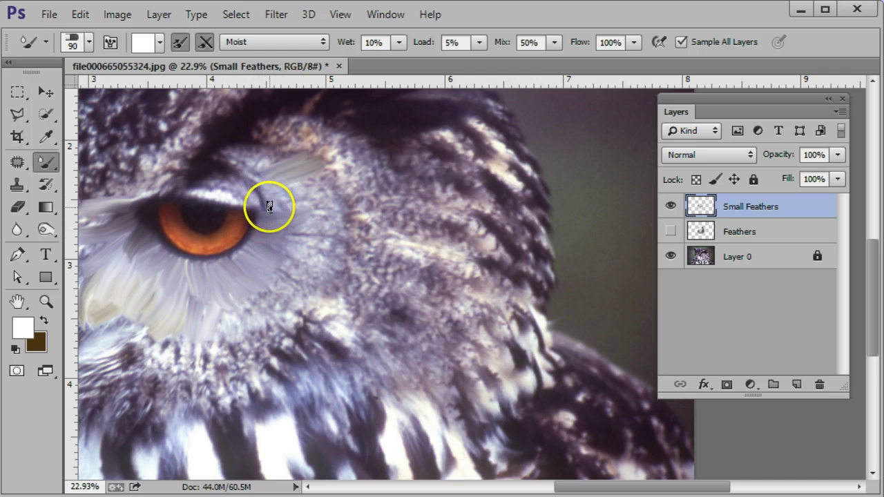
# Step: Paint small white feather strokes above, beside and below the eye's outer corner, and make the Feathers layer visible
pyautogui.moveTo(268, 209)
pyautogui.mouseDown()
pyautogui.moveTo(315, 194)
pyautogui.moveTo(264, 201)
pyautogui.moveTo(309, 177)
pyautogui.moveTo(248, 169)
pyautogui.moveTo(273, 142)
pyautogui.moveTo(238, 157)
pyautogui.moveTo(266, 127)
pyautogui.moveTo(232, 158)
pyautogui.moveTo(274, 141)
pyautogui.moveTo(255, 175)
pyautogui.moveTo(299, 153)
pyautogui.moveTo(260, 181)
pyautogui.moveTo(306, 175)
pyautogui.moveTo(275, 214)
pyautogui.moveTo(305, 231)
pyautogui.moveTo(294, 208)
pyautogui.moveTo(321, 202)
pyautogui.mouseUp()
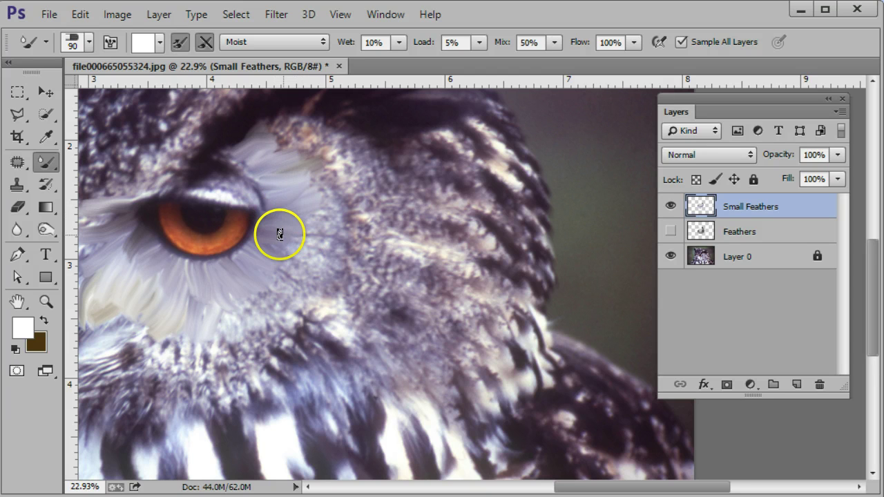
pyautogui.moveTo(280, 235)
pyautogui.mouseDown()
pyautogui.moveTo(309, 267)
pyautogui.moveTo(264, 263)
pyautogui.moveTo(294, 287)
pyautogui.moveTo(281, 259)
pyautogui.moveTo(316, 287)
pyautogui.moveTo(261, 281)
pyautogui.moveTo(249, 298)
pyautogui.moveTo(254, 290)
pyautogui.moveTo(228, 294)
pyautogui.moveTo(246, 322)
pyautogui.moveTo(233, 291)
pyautogui.moveTo(230, 322)
pyautogui.mouseUp()
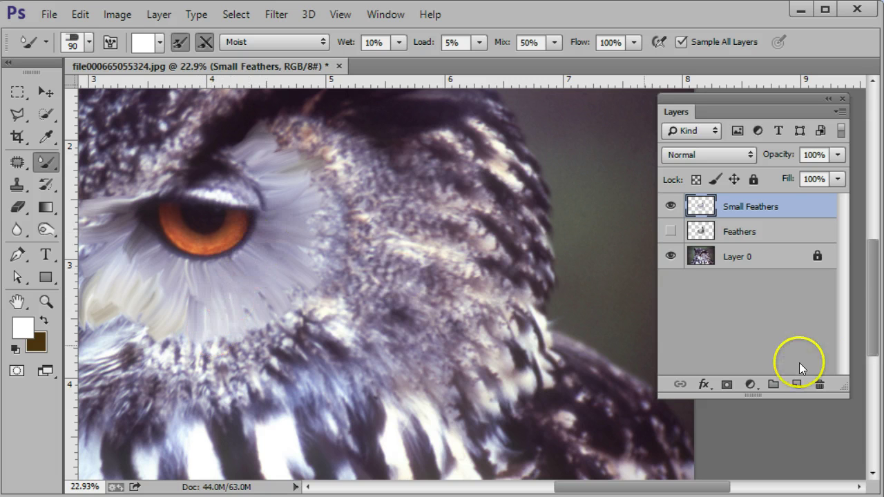
pyautogui.click(667, 233)
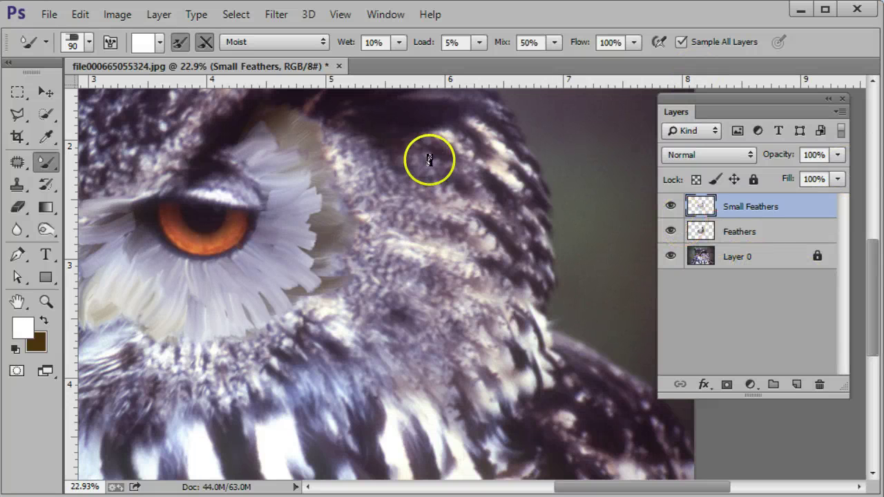
pyautogui.moveTo(235, 213)
pyautogui.mouseDown()
pyautogui.moveTo(190, 238)
pyautogui.moveTo(165, 231)
pyautogui.moveTo(160, 199)
pyautogui.mouseUp()
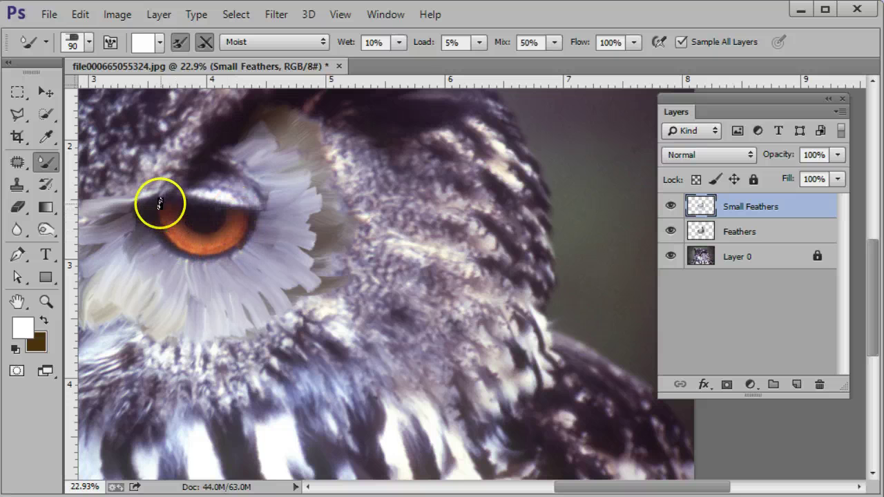
# Step: Add a new layer named Eye above the Small Feathers layer
pyautogui.click(795, 382)
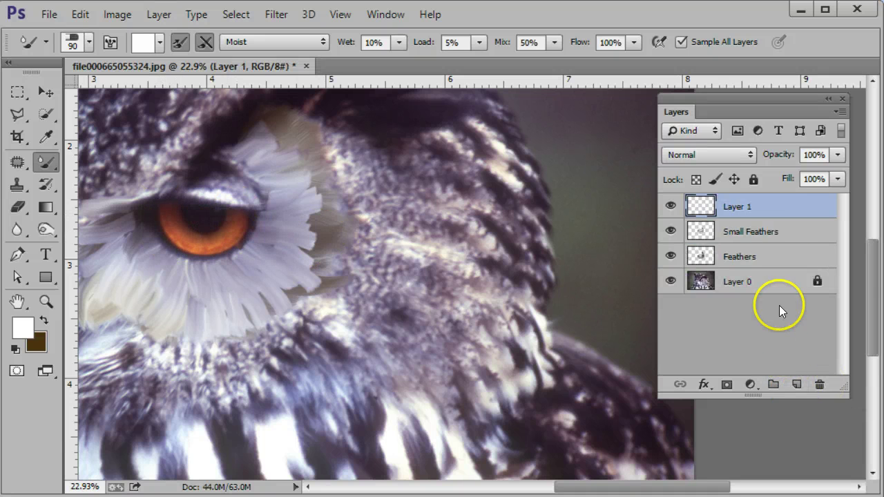
pyautogui.doubleClick(734, 208)
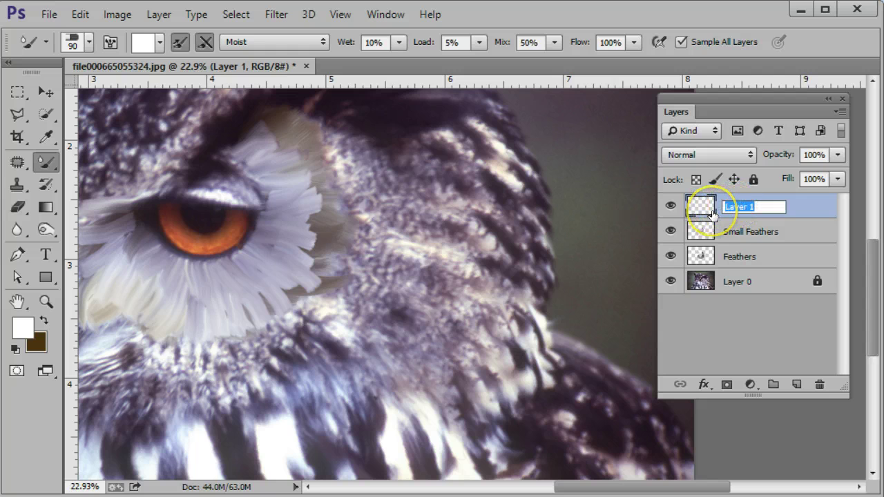
pyautogui.press('Return')
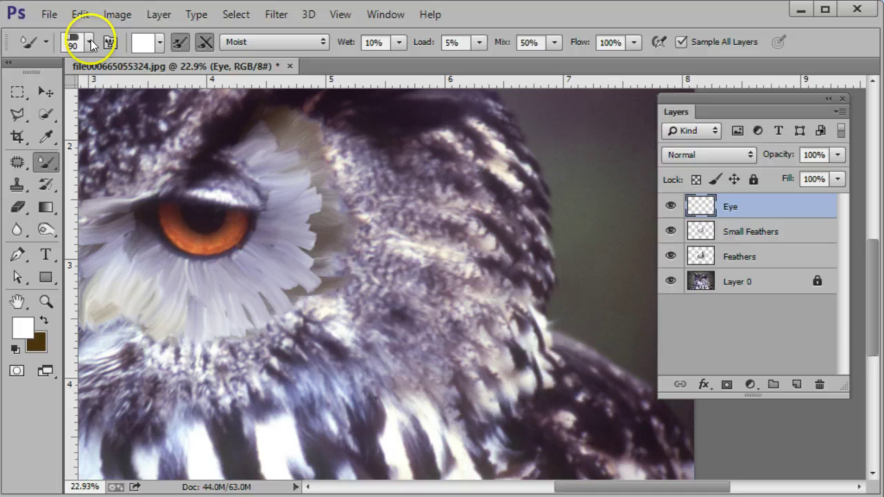
# Step: Try the Flat Point bristle tip with 54% thickness and a size of 44 px
pyautogui.click(110, 42)
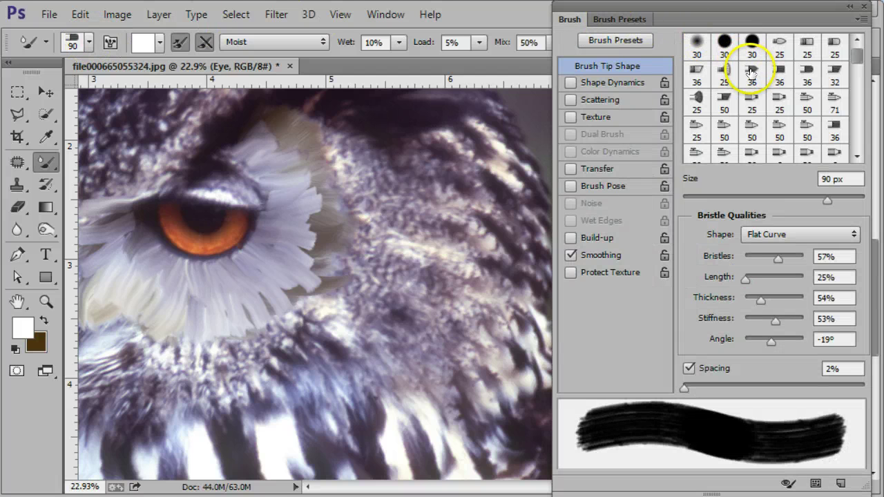
pyautogui.click(751, 72)
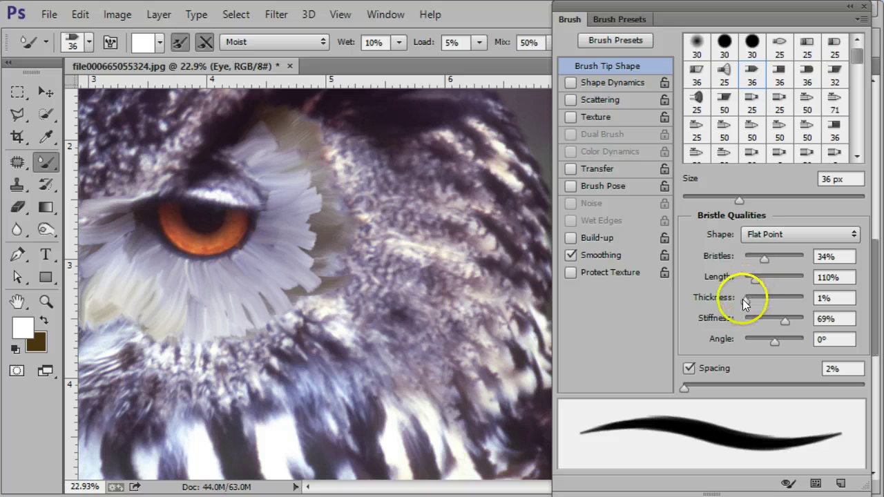
pyautogui.moveTo(743, 299); pyautogui.dragTo(761, 299)
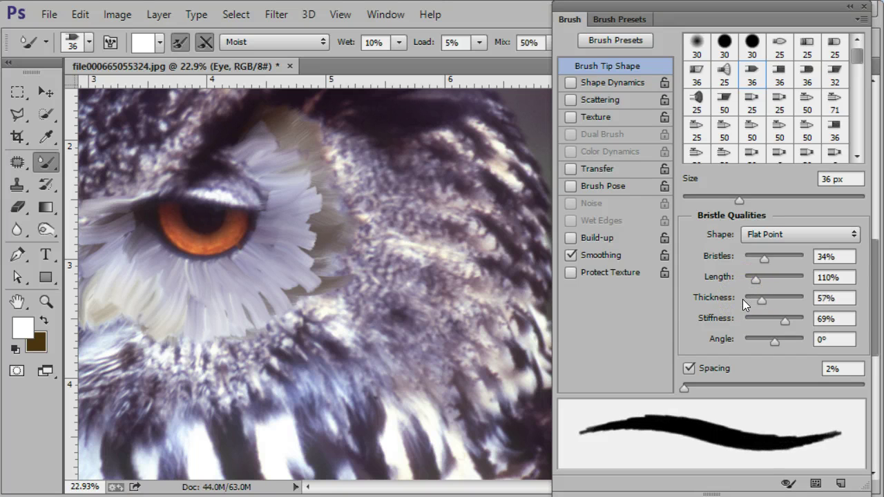
pyautogui.click(766, 258)
pyautogui.moveTo(740, 199); pyautogui.dragTo(750, 198)
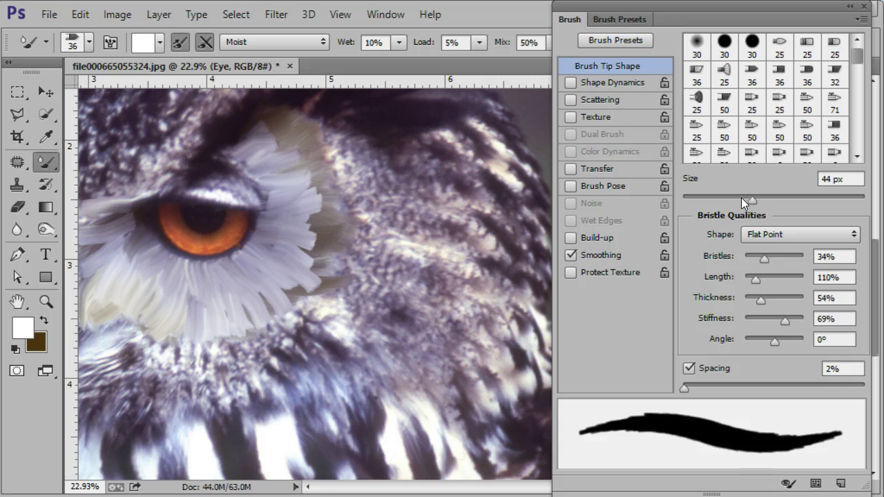
# Step: Choose the 25 px Flat Fan bristle tip and set its angle to -121°
pyautogui.click(697, 98)
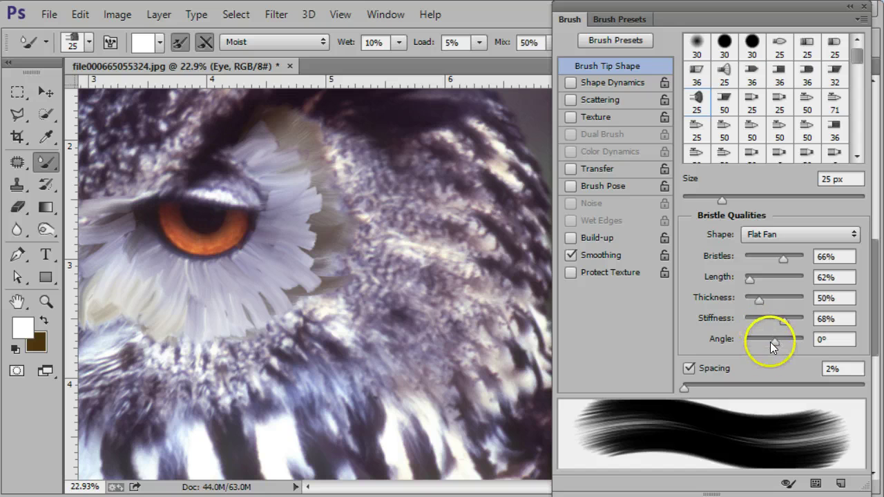
pyautogui.moveTo(770, 342); pyautogui.dragTo(771, 345)
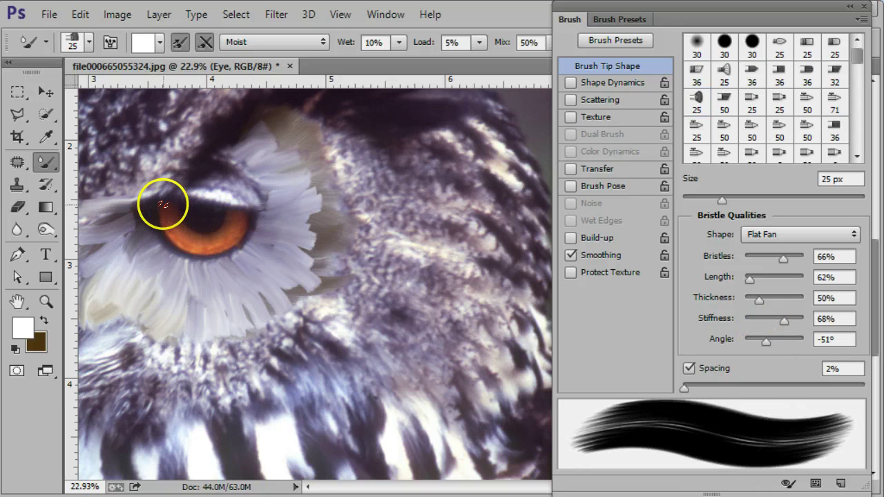
pyautogui.moveTo(765, 343); pyautogui.dragTo(756, 343)
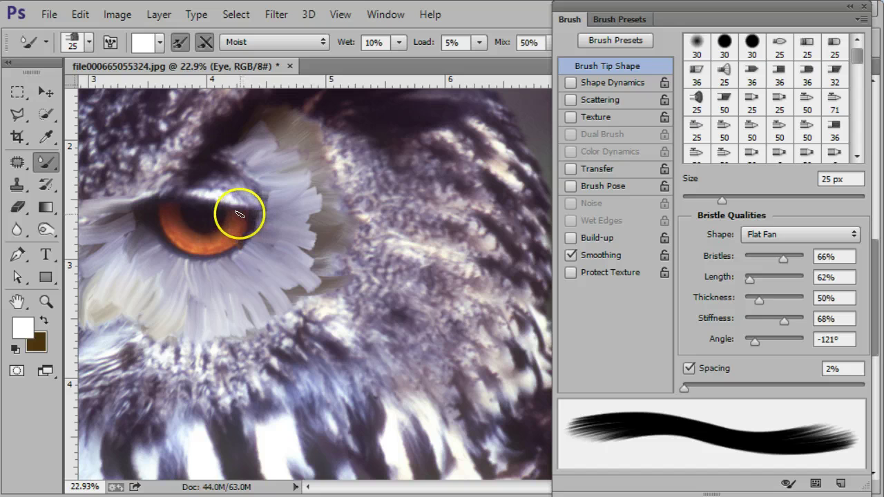
# Step: Paint trial white strokes over the outer side of the iris, and delete the Eye layer holding them
pyautogui.moveTo(237, 213)
pyautogui.mouseDown()
pyautogui.moveTo(220, 239)
pyautogui.moveTo(235, 216)
pyautogui.moveTo(223, 237)
pyautogui.moveTo(249, 226)
pyautogui.mouseUp()
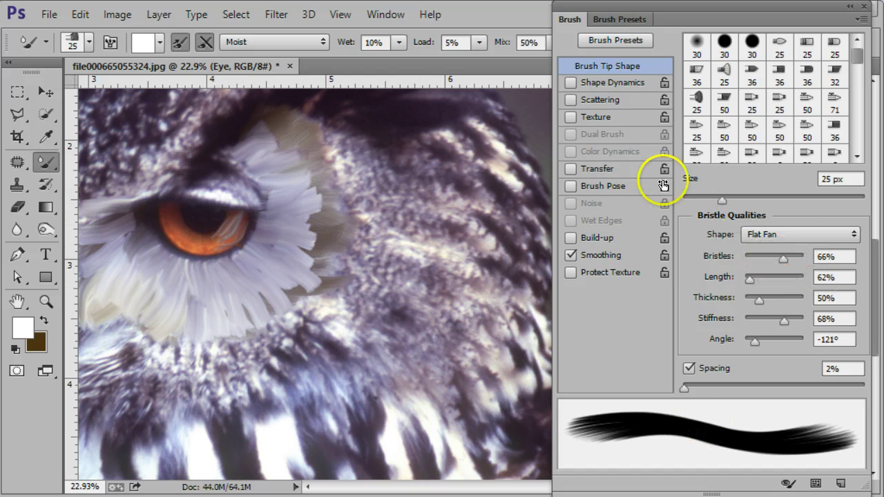
pyautogui.click(41, 304)
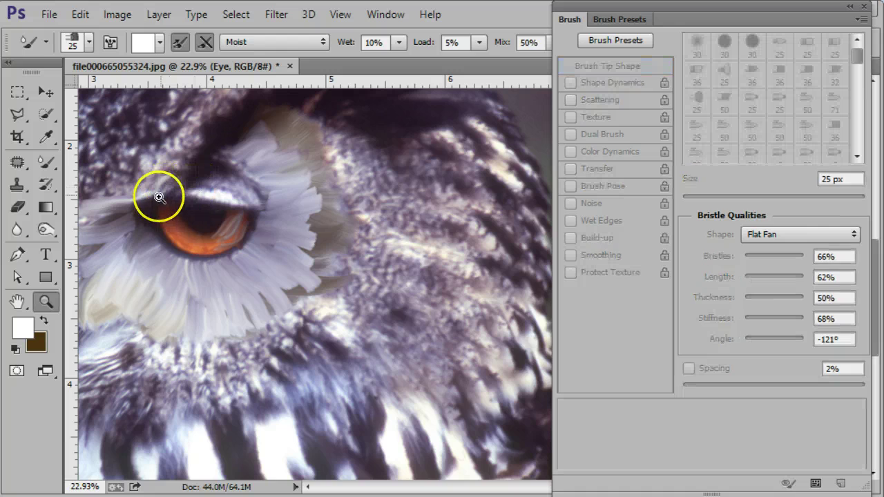
pyautogui.moveTo(158, 198); pyautogui.dragTo(227, 233)
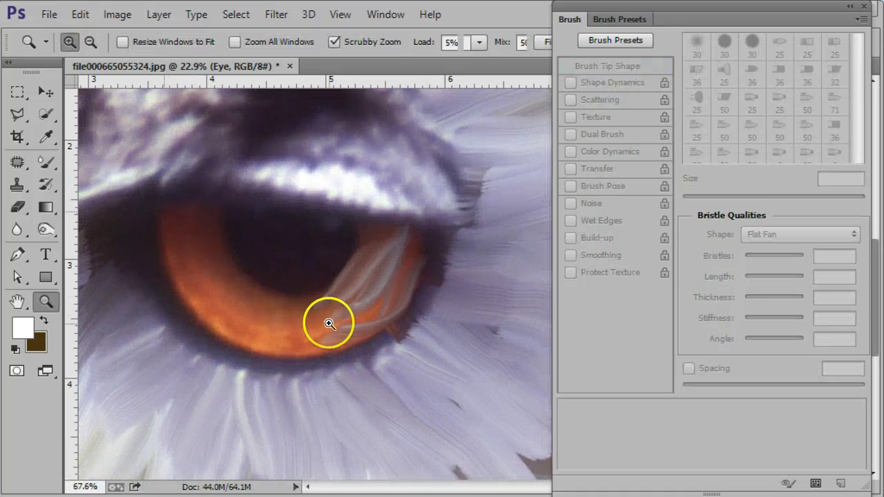
pyautogui.click(45, 161)
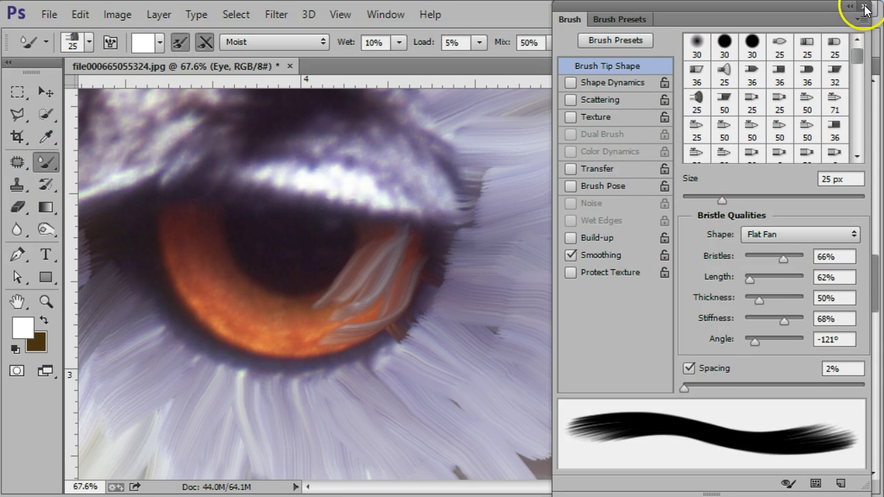
pyautogui.press('F5')
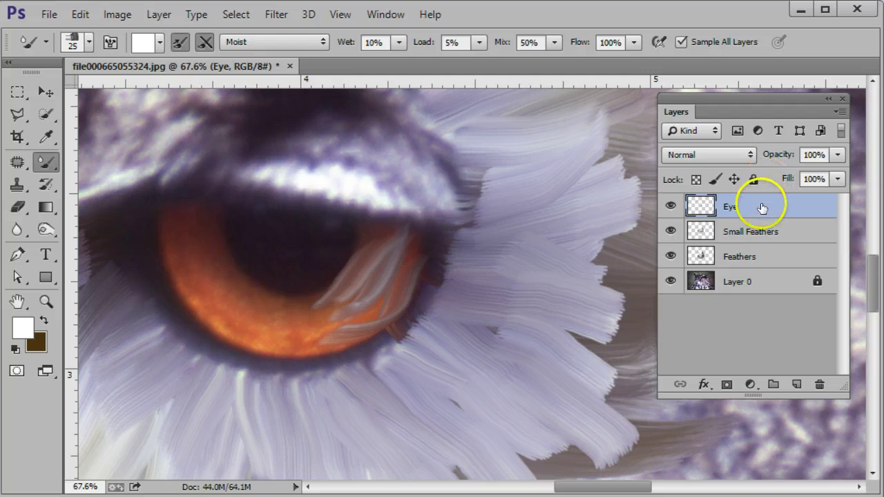
pyautogui.moveTo(760, 209)
pyautogui.mouseDown()
pyautogui.moveTo(761, 383)
pyautogui.moveTo(820, 384)
pyautogui.mouseUp()
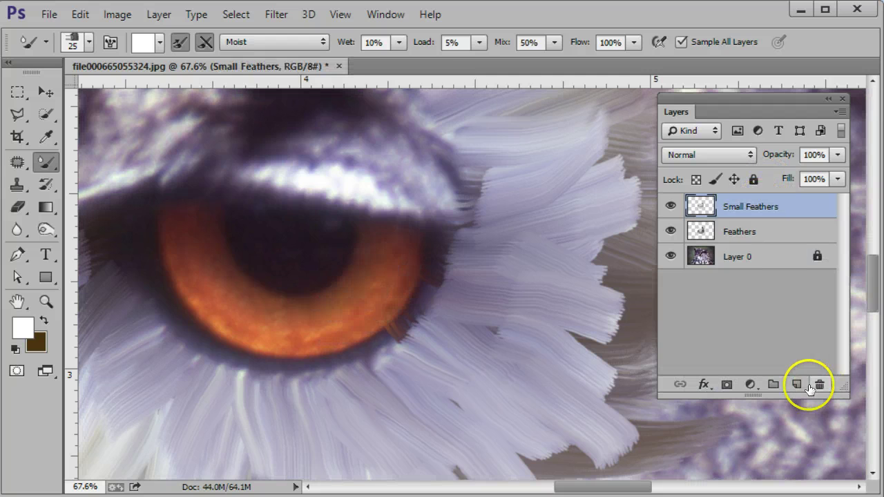
# Step: Create a fresh layer named Eye at the top of the stack and make Small Feathers the active layer
pyautogui.click(797, 384)
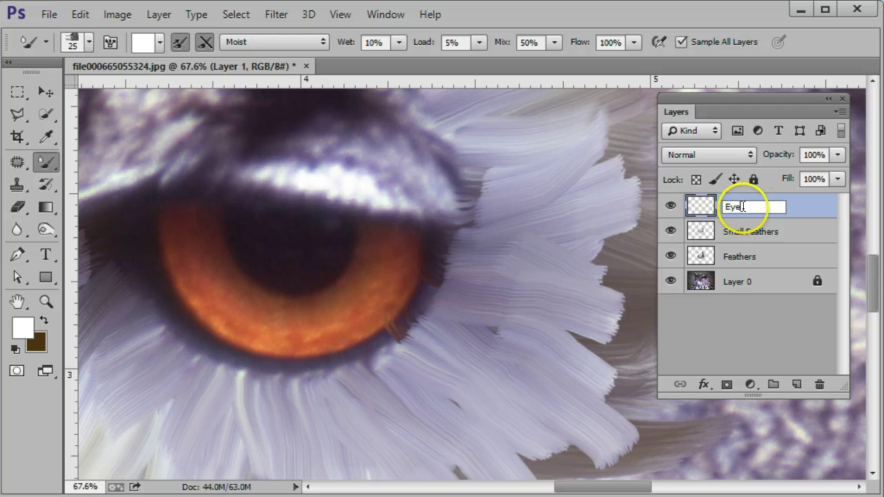
pyautogui.click(744, 206)
pyautogui.write('Eye')
pyautogui.press('Return')
pyautogui.hotkey('alt', '[')
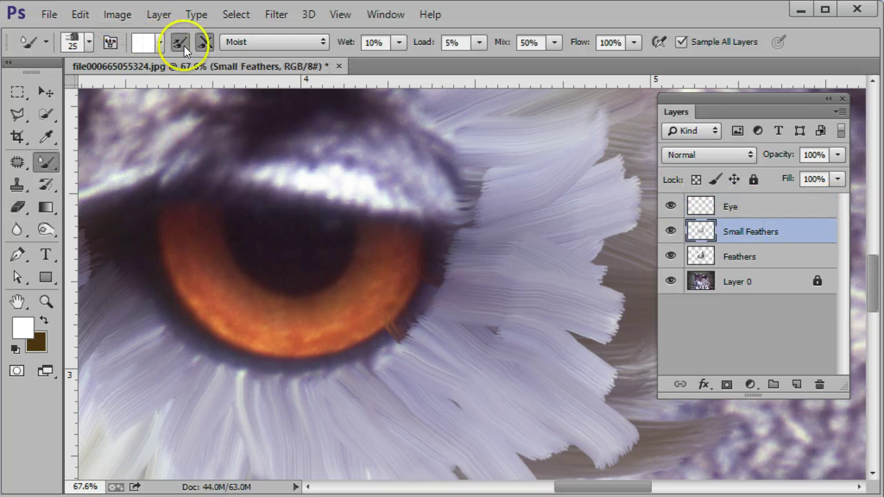
# Step: Clean the Mixer Brush and set its blending preset to Wet
pyautogui.click(161, 41)
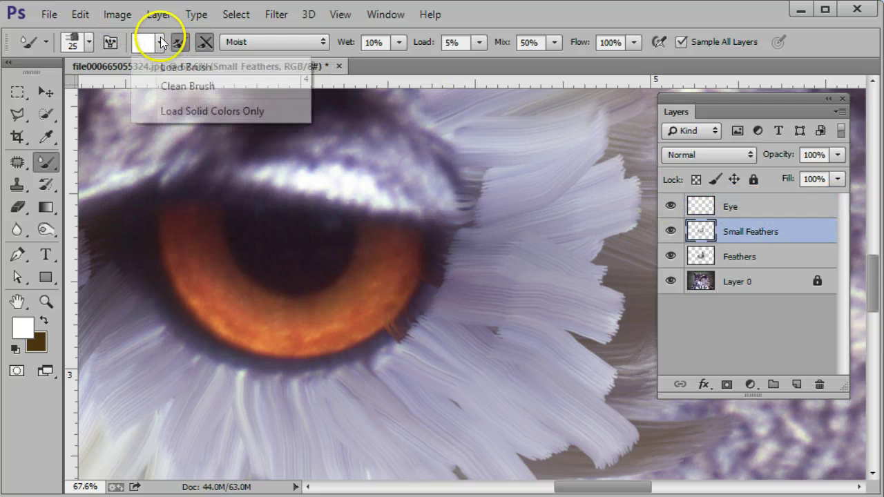
pyautogui.click(201, 85)
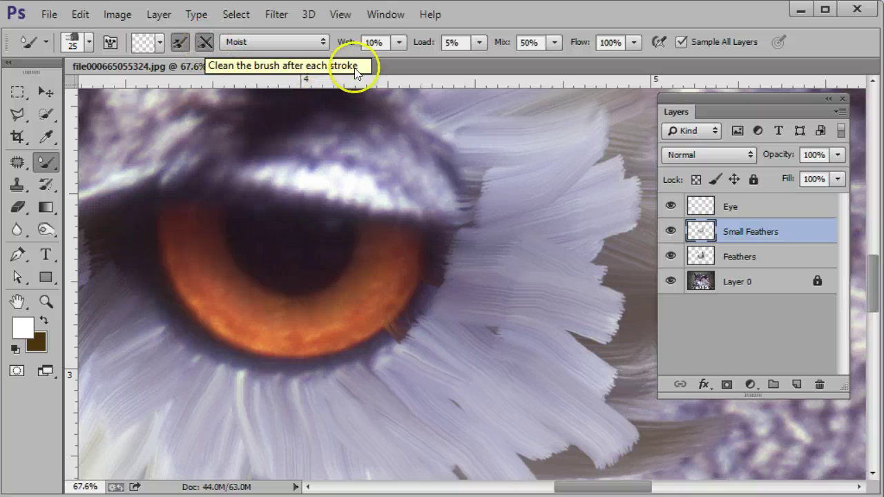
pyautogui.click(319, 44)
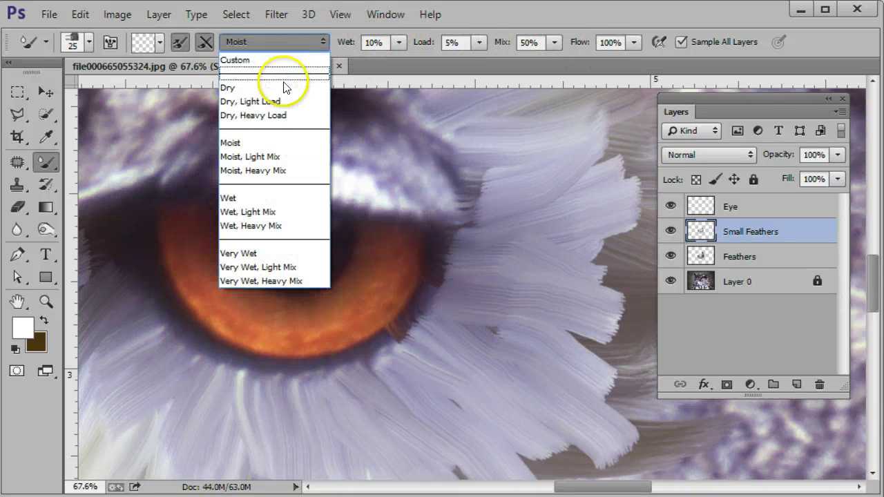
pyautogui.click(254, 201)
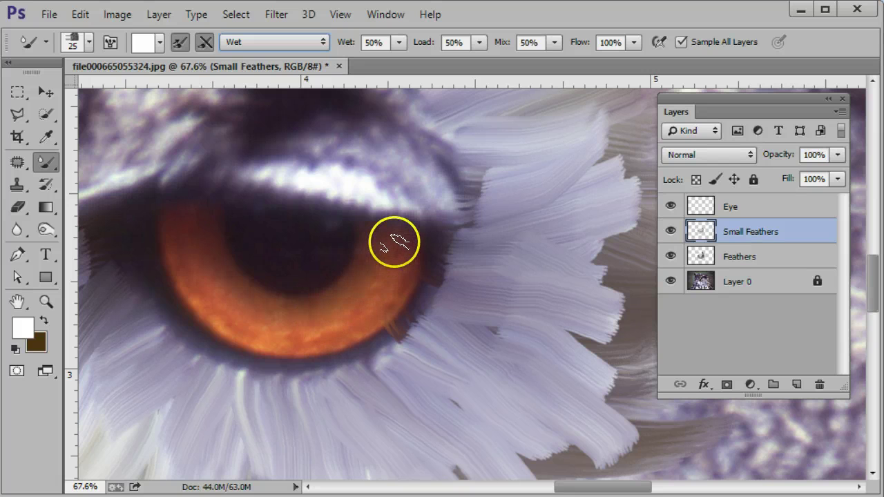
# Step: On the Eye layer, paint curved Wet strokes following the ring of the iris
pyautogui.click(731, 206)
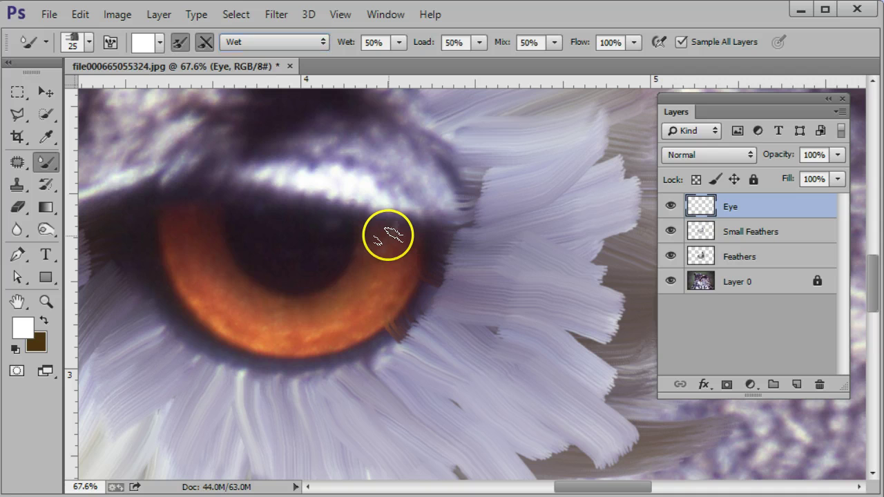
pyautogui.moveTo(388, 236)
pyautogui.mouseDown()
pyautogui.moveTo(414, 239)
pyautogui.moveTo(394, 264)
pyautogui.moveTo(394, 276)
pyautogui.moveTo(404, 274)
pyautogui.moveTo(350, 310)
pyautogui.moveTo(306, 315)
pyautogui.moveTo(223, 299)
pyautogui.moveTo(222, 315)
pyautogui.moveTo(322, 332)
pyautogui.mouseUp()
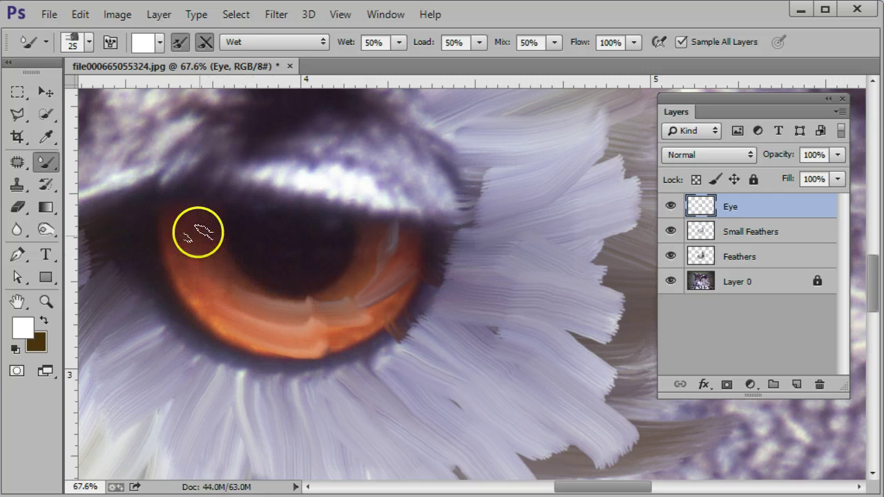
pyautogui.moveTo(199, 233)
pyautogui.mouseDown()
pyautogui.moveTo(246, 293)
pyautogui.moveTo(220, 228)
pyautogui.moveTo(207, 221)
pyautogui.moveTo(214, 262)
pyautogui.moveTo(190, 228)
pyautogui.moveTo(229, 309)
pyautogui.moveTo(195, 224)
pyautogui.moveTo(181, 217)
pyautogui.moveTo(176, 224)
pyautogui.moveTo(248, 321)
pyautogui.moveTo(235, 295)
pyautogui.moveTo(250, 282)
pyautogui.moveTo(252, 293)
pyautogui.moveTo(402, 275)
pyautogui.moveTo(401, 250)
pyautogui.moveTo(389, 246)
pyautogui.moveTo(332, 293)
pyautogui.moveTo(361, 276)
pyautogui.moveTo(380, 239)
pyautogui.mouseUp()
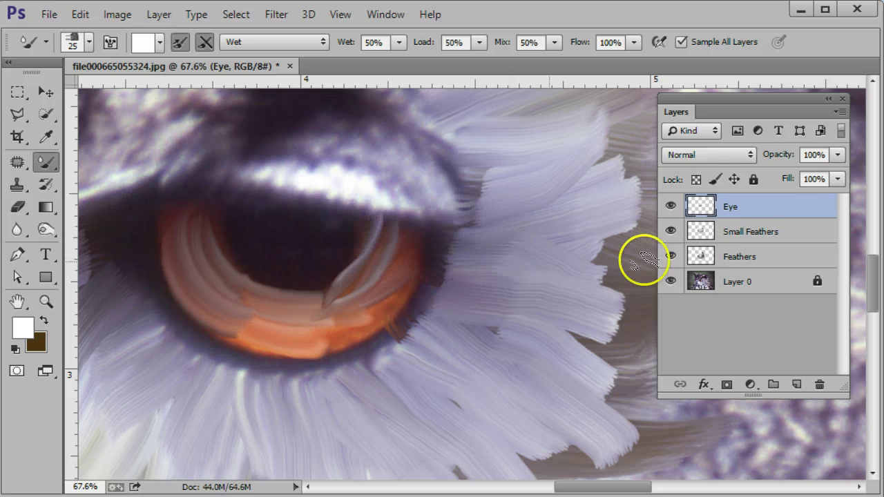
# Step: Hide the Eye, Small Feathers and Feathers layers so only the owl photo shows
pyautogui.click(671, 207)
pyautogui.click(670, 232)
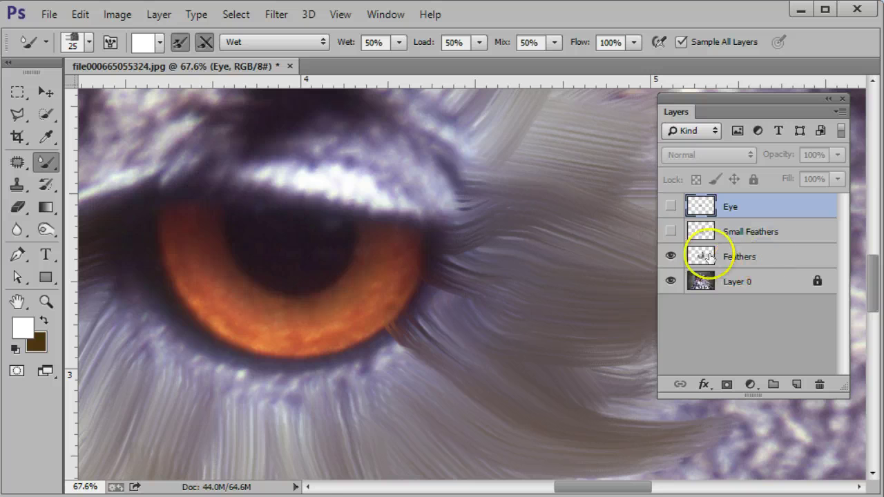
pyautogui.click(670, 257)
# Step: Add a new layer named Eye directly above Layer 0, and delete the old Eye layer
pyautogui.click(788, 283)
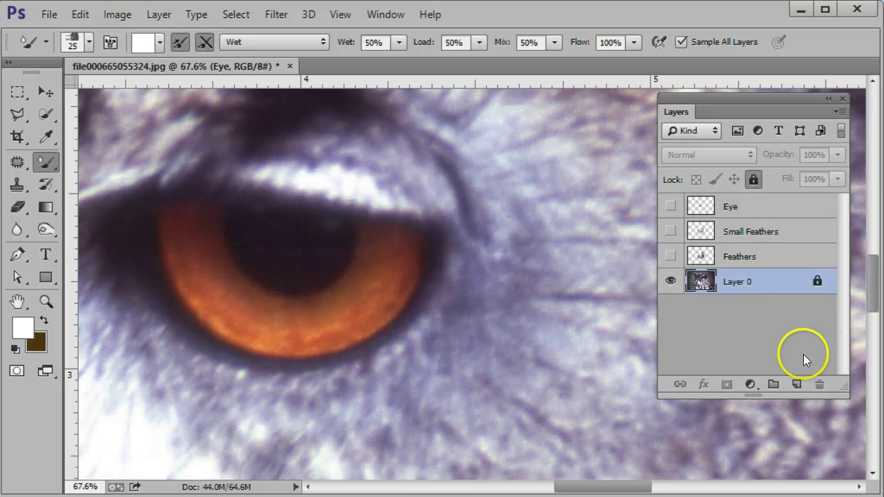
pyautogui.click(796, 384)
pyautogui.moveTo(741, 205); pyautogui.dragTo(820, 384)
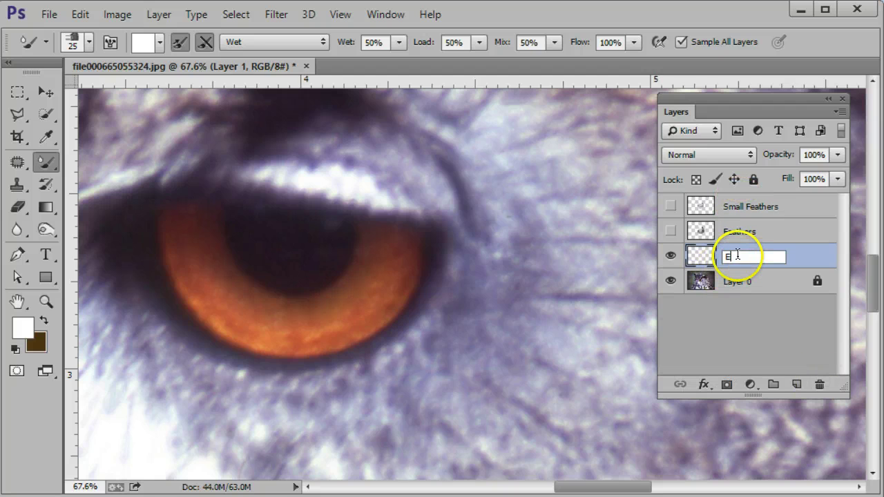
pyautogui.press('Return')
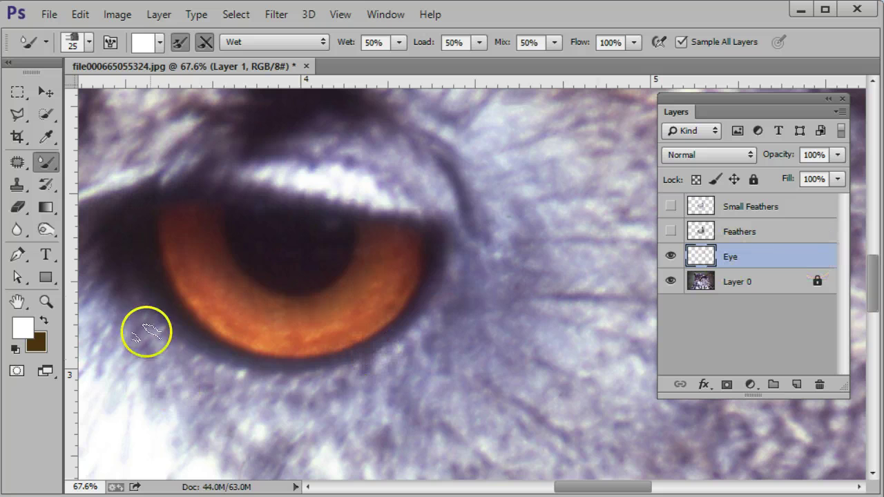
# Step: Paint short Wet strokes across the lower part of the iris on the Eye layer
pyautogui.moveTo(228, 278)
pyautogui.mouseDown()
pyautogui.moveTo(225, 301)
pyautogui.moveTo(244, 296)
pyautogui.moveTo(246, 312)
pyautogui.moveTo(250, 301)
pyautogui.moveTo(253, 337)
pyautogui.moveTo(266, 337)
pyautogui.moveTo(267, 325)
pyautogui.moveTo(387, 318)
pyautogui.moveTo(389, 328)
pyautogui.moveTo(280, 333)
pyautogui.moveTo(218, 323)
pyautogui.moveTo(264, 340)
pyautogui.moveTo(267, 356)
pyautogui.moveTo(256, 333)
pyautogui.moveTo(238, 324)
pyautogui.moveTo(300, 333)
pyautogui.moveTo(255, 318)
pyautogui.moveTo(292, 314)
pyautogui.moveTo(253, 303)
pyautogui.moveTo(345, 310)
pyautogui.moveTo(301, 325)
pyautogui.mouseUp()
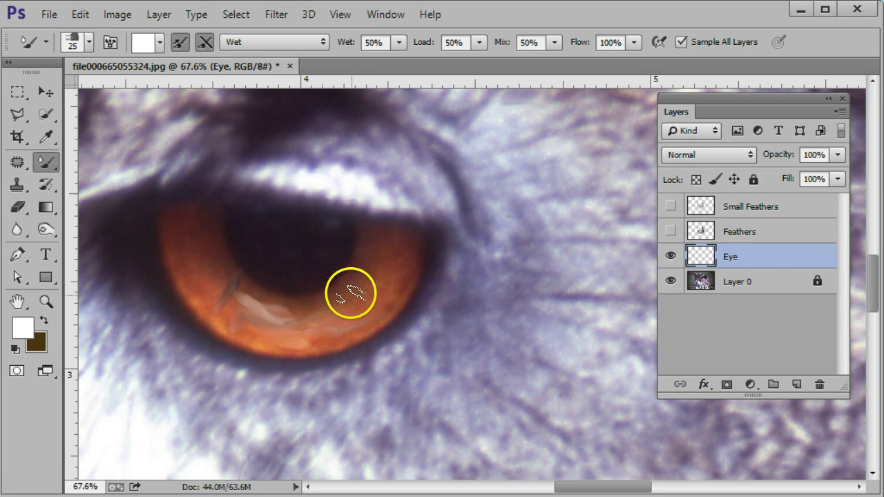
pyautogui.moveTo(335, 297)
pyautogui.mouseDown()
pyautogui.moveTo(319, 335)
pyautogui.moveTo(312, 303)
pyautogui.moveTo(281, 323)
pyautogui.moveTo(293, 301)
pyautogui.moveTo(258, 325)
pyautogui.moveTo(275, 298)
pyautogui.moveTo(236, 314)
pyautogui.moveTo(252, 291)
pyautogui.moveTo(237, 292)
pyautogui.moveTo(212, 307)
pyautogui.moveTo(244, 295)
pyautogui.moveTo(219, 325)
pyautogui.moveTo(254, 342)
pyautogui.moveTo(267, 318)
pyautogui.moveTo(291, 342)
pyautogui.moveTo(282, 318)
pyautogui.moveTo(318, 339)
pyautogui.mouseUp()
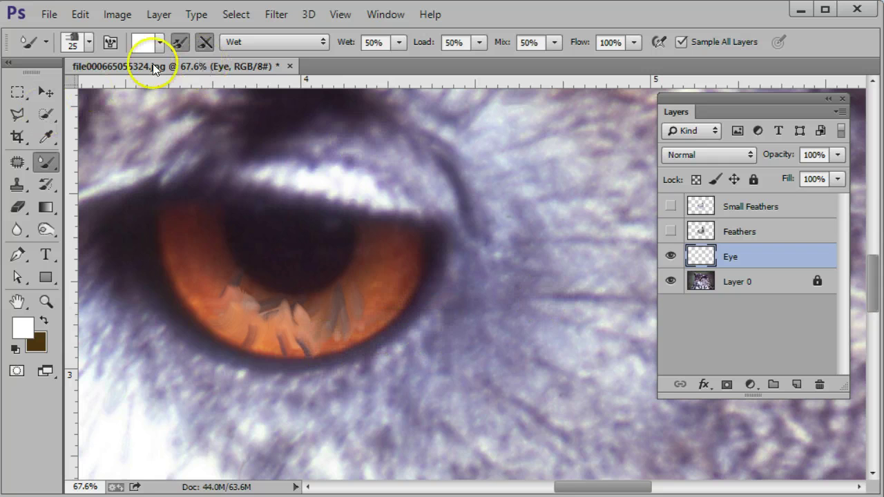
# Step: Paint a curved Wet stroke with the 36 px Flat Point bristle tip along the right side of the iris
pyautogui.click(111, 42)
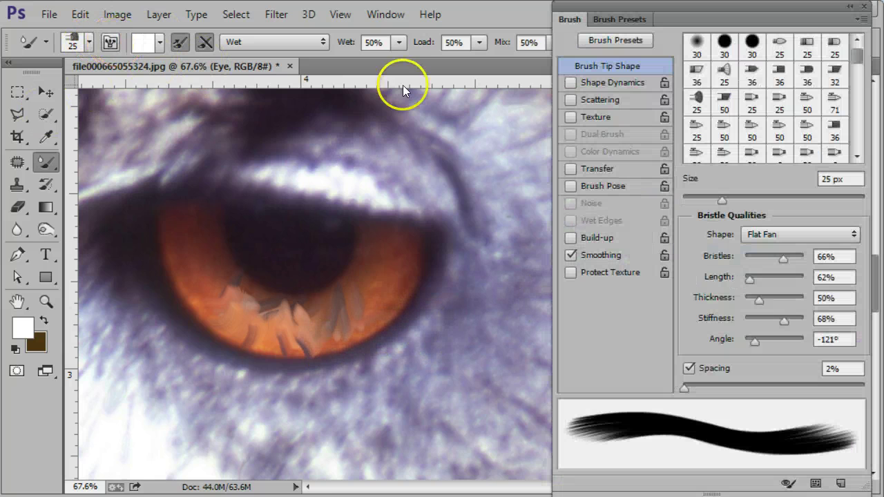
pyautogui.click(751, 71)
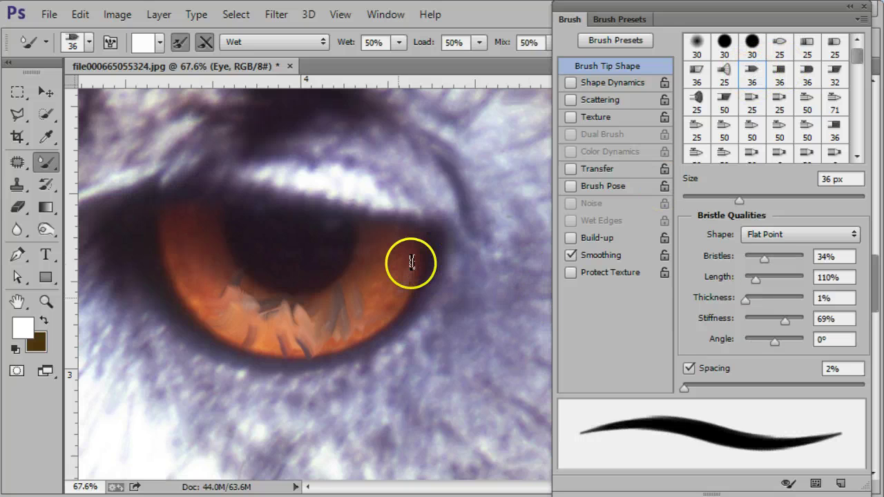
pyautogui.moveTo(411, 263); pyautogui.dragTo(341, 312)
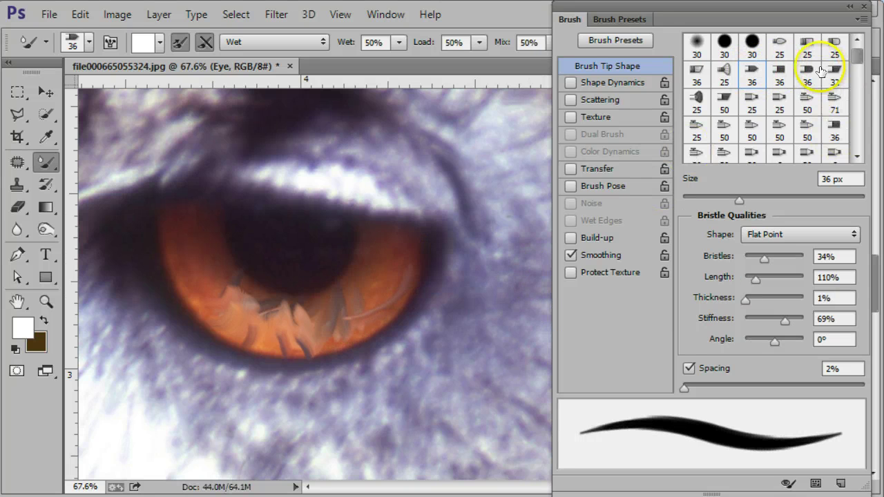
# Step: Choose the 25 px Round Curve bristle tip and paint Wet strokes on the lower right part of the iris
pyautogui.click(809, 69)
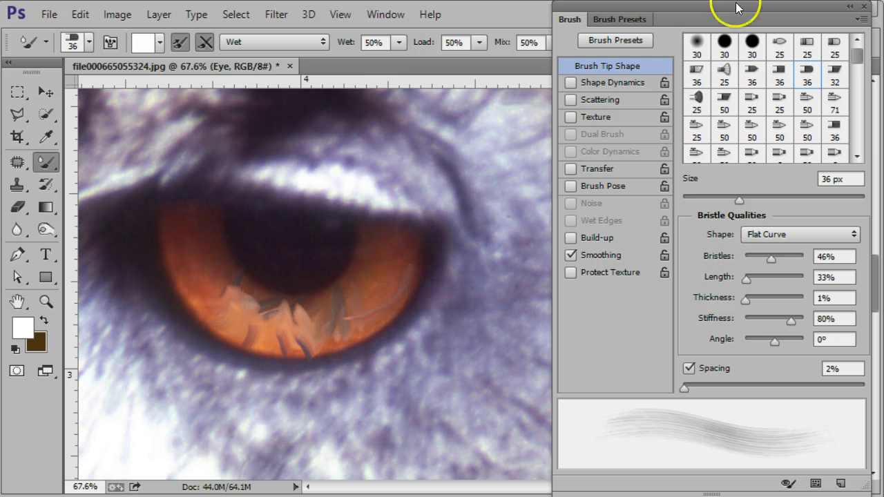
pyautogui.click(834, 46)
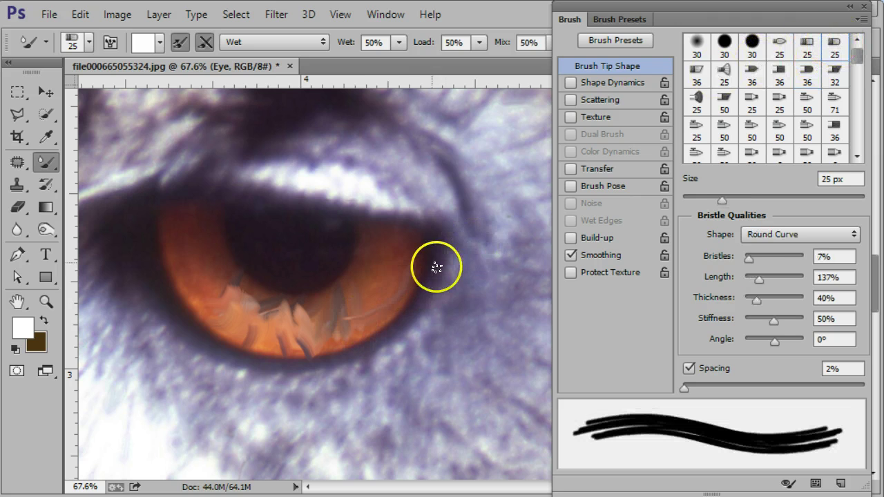
pyautogui.moveTo(405, 246); pyautogui.dragTo(374, 297)
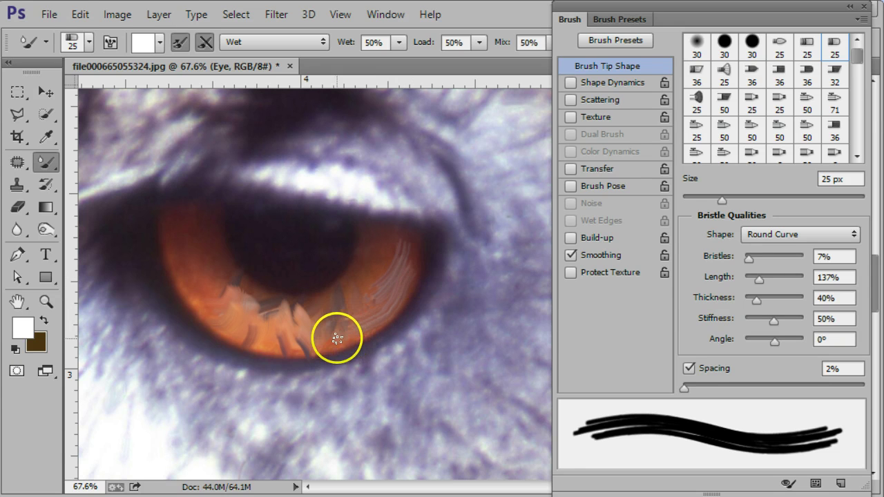
pyautogui.moveTo(337, 340)
pyautogui.mouseDown()
pyautogui.moveTo(365, 314)
pyautogui.moveTo(352, 337)
pyautogui.moveTo(347, 294)
pyautogui.moveTo(354, 330)
pyautogui.mouseUp()
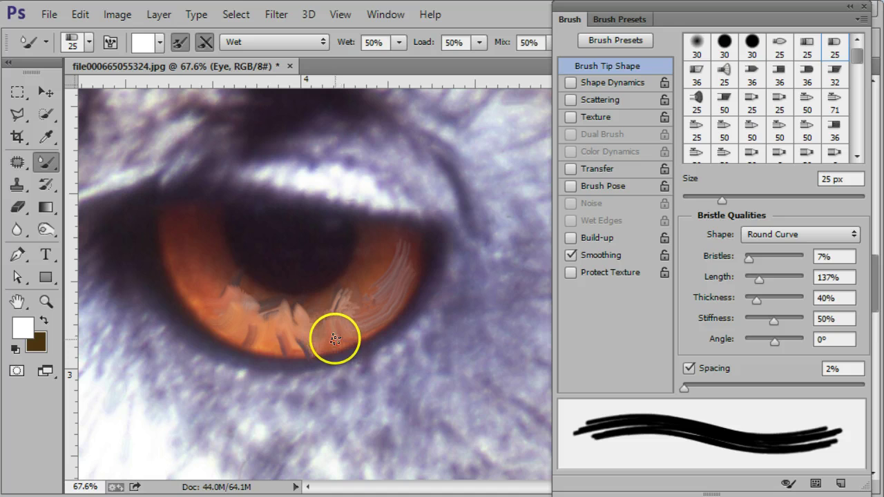
# Step: Clean the Mixer Brush and paint curved Wet strokes with the Round Curve tip around the whole iris ring
pyautogui.click(155, 42)
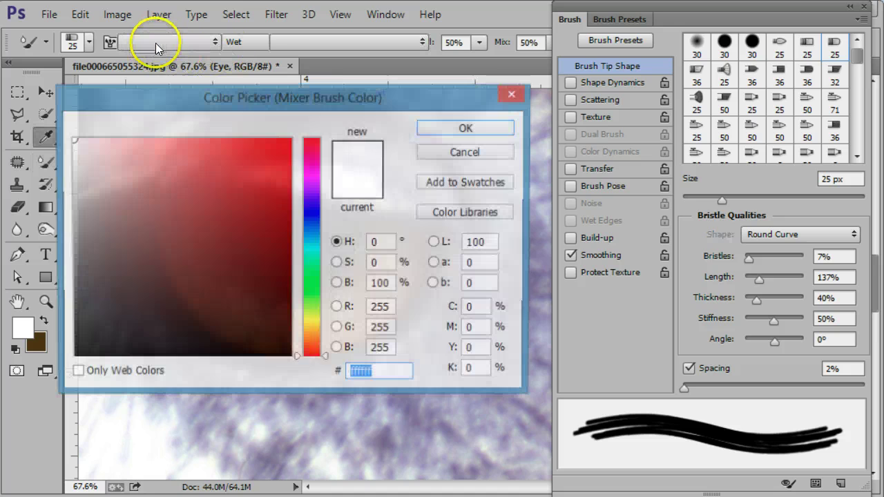
pyautogui.click(465, 153)
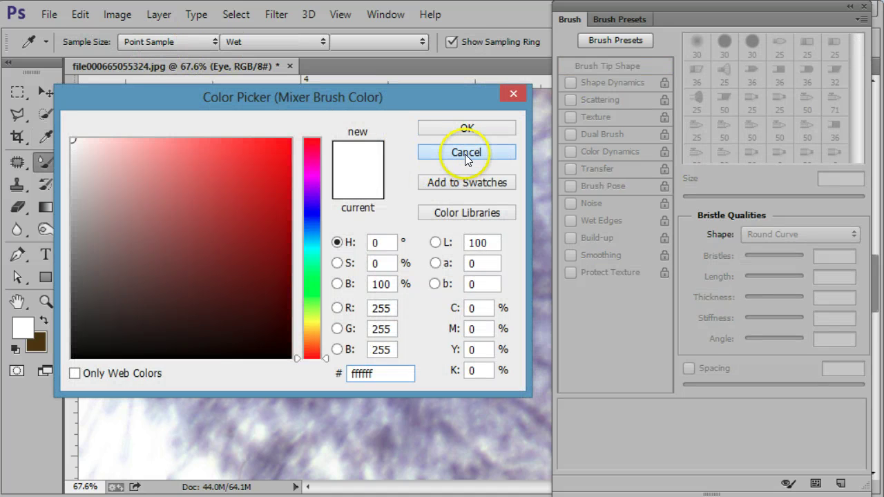
pyautogui.click(161, 43)
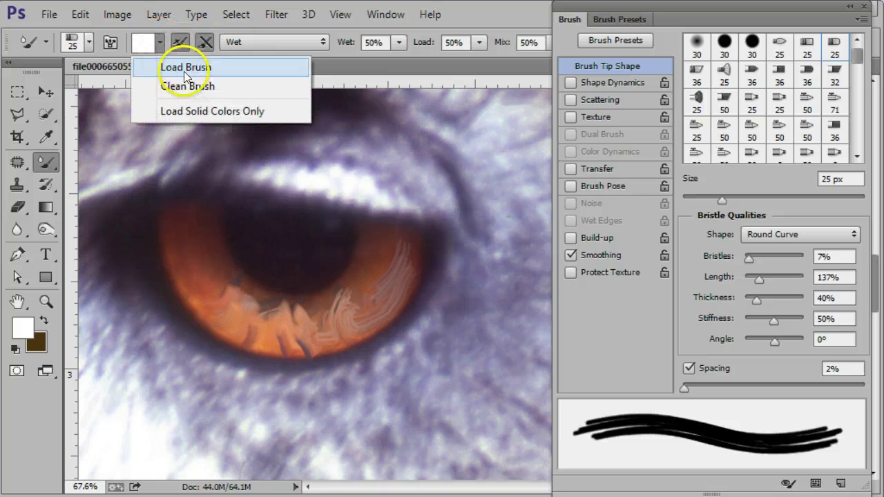
pyautogui.click(185, 85)
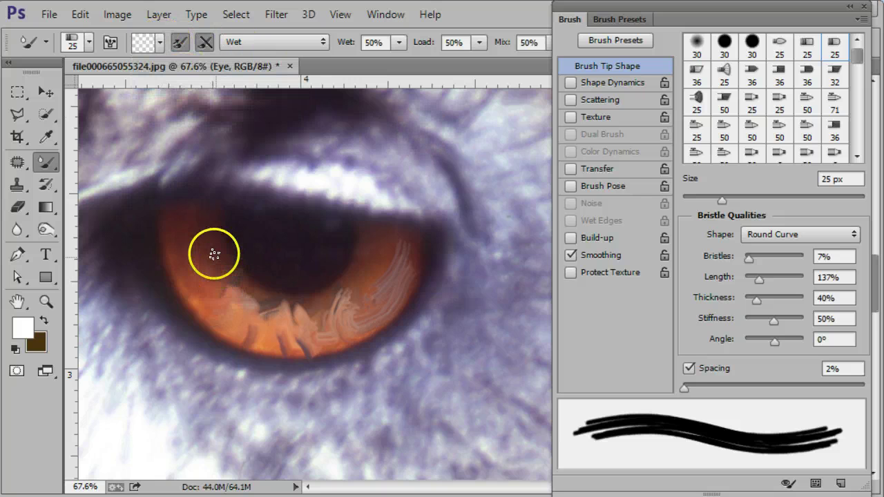
pyautogui.moveTo(202, 268)
pyautogui.mouseDown()
pyautogui.moveTo(184, 250)
pyautogui.moveTo(215, 278)
pyautogui.moveTo(183, 243)
pyautogui.moveTo(201, 264)
pyautogui.moveTo(221, 270)
pyautogui.moveTo(224, 297)
pyautogui.moveTo(192, 281)
pyautogui.moveTo(222, 297)
pyautogui.moveTo(193, 277)
pyautogui.moveTo(233, 286)
pyautogui.moveTo(228, 276)
pyautogui.moveTo(272, 305)
pyautogui.moveTo(263, 298)
pyautogui.moveTo(287, 303)
pyautogui.moveTo(248, 307)
pyautogui.moveTo(245, 319)
pyautogui.moveTo(278, 324)
pyautogui.moveTo(238, 322)
pyautogui.moveTo(252, 338)
pyautogui.moveTo(288, 336)
pyautogui.moveTo(250, 338)
pyautogui.moveTo(259, 342)
pyautogui.moveTo(318, 341)
pyautogui.moveTo(291, 335)
pyautogui.moveTo(299, 352)
pyautogui.moveTo(354, 322)
pyautogui.moveTo(304, 308)
pyautogui.moveTo(313, 316)
pyautogui.moveTo(345, 295)
pyautogui.moveTo(297, 308)
pyautogui.moveTo(348, 289)
pyautogui.mouseUp()
pyautogui.moveTo(362, 229)
pyautogui.mouseDown()
pyautogui.moveTo(383, 229)
pyautogui.moveTo(345, 284)
pyautogui.moveTo(376, 238)
pyautogui.moveTo(360, 281)
pyautogui.moveTo(391, 230)
pyautogui.moveTo(369, 228)
pyautogui.moveTo(384, 294)
pyautogui.moveTo(408, 249)
pyautogui.moveTo(385, 266)
pyautogui.moveTo(391, 251)
pyautogui.moveTo(346, 304)
pyautogui.moveTo(352, 271)
pyautogui.moveTo(271, 283)
pyautogui.moveTo(235, 277)
pyautogui.moveTo(204, 217)
pyautogui.moveTo(228, 267)
pyautogui.moveTo(217, 225)
pyautogui.moveTo(227, 270)
pyautogui.moveTo(192, 214)
pyautogui.moveTo(175, 229)
pyautogui.moveTo(201, 275)
pyautogui.moveTo(170, 237)
pyautogui.moveTo(226, 304)
pyautogui.mouseUp()
pyautogui.click(7, 397)
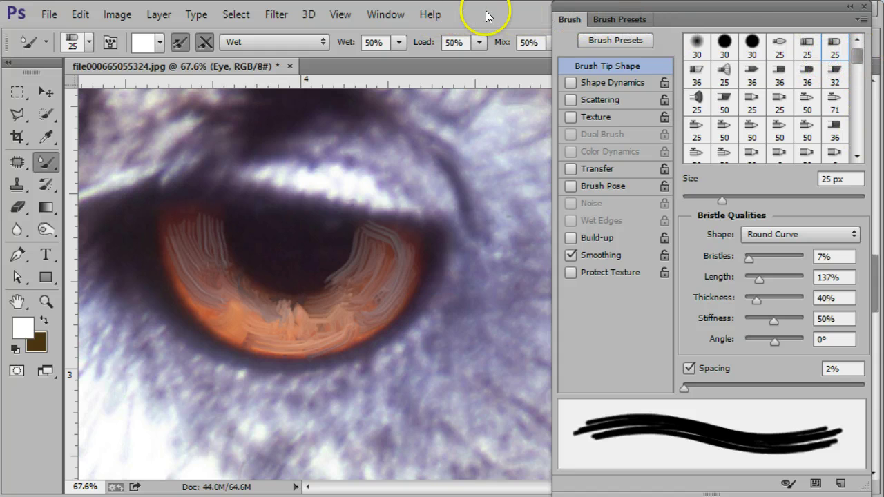
pyautogui.click(863, 8)
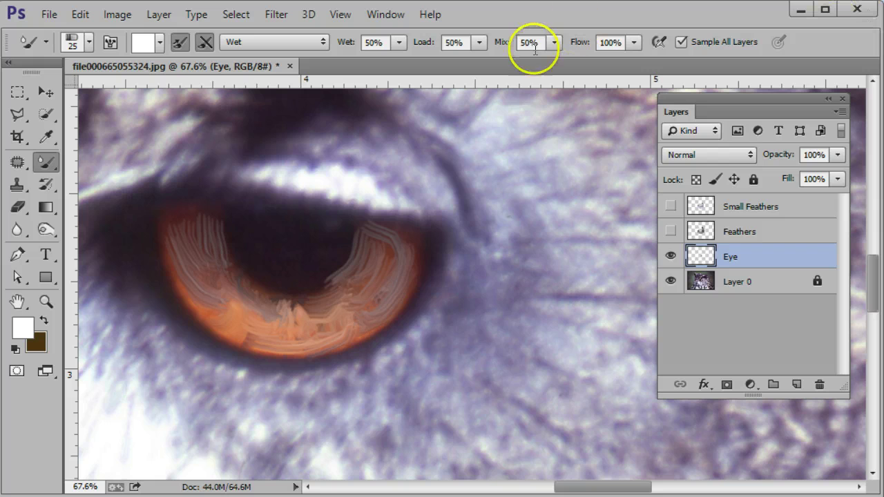
# Step: Show the Feathers and Small Feathers layers, and check the painted strokes on the whole image with Layer 0 briefly hidden
pyautogui.click(670, 231)
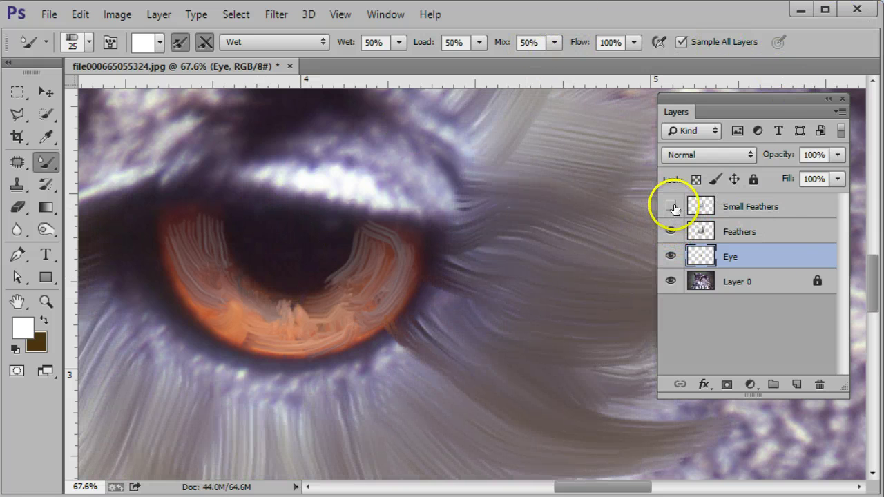
pyautogui.click(673, 202)
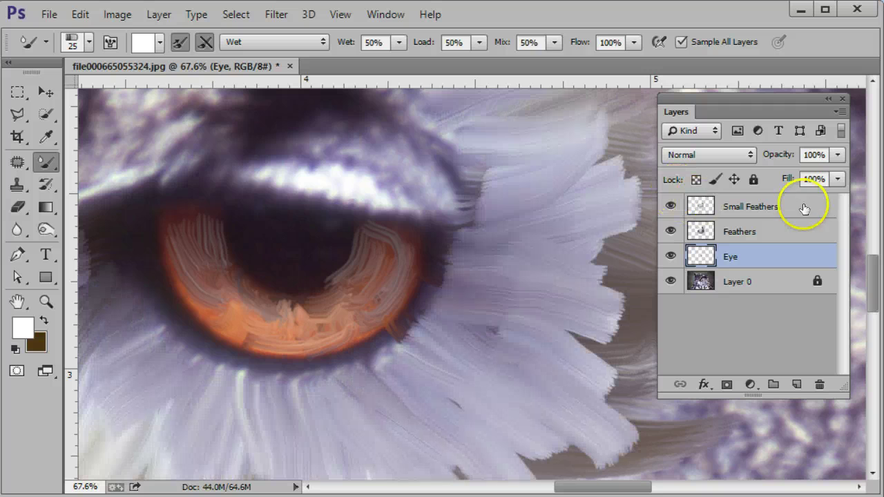
pyautogui.click(340, 14)
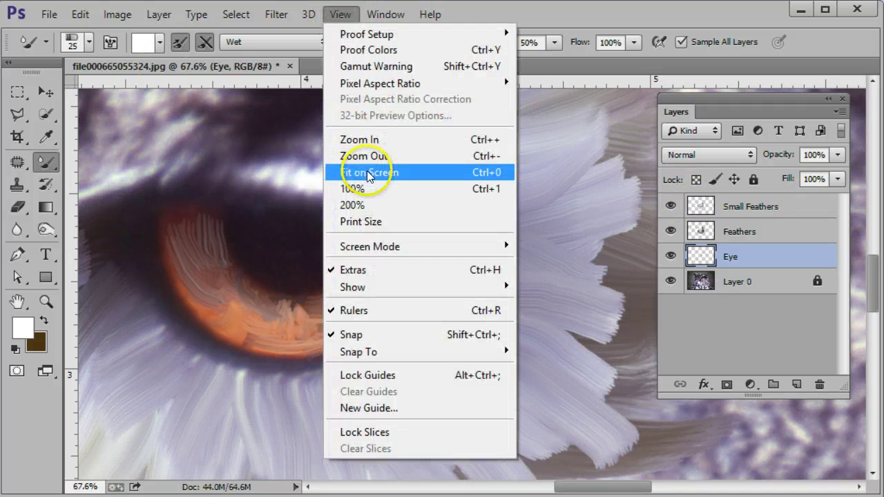
pyautogui.click(367, 172)
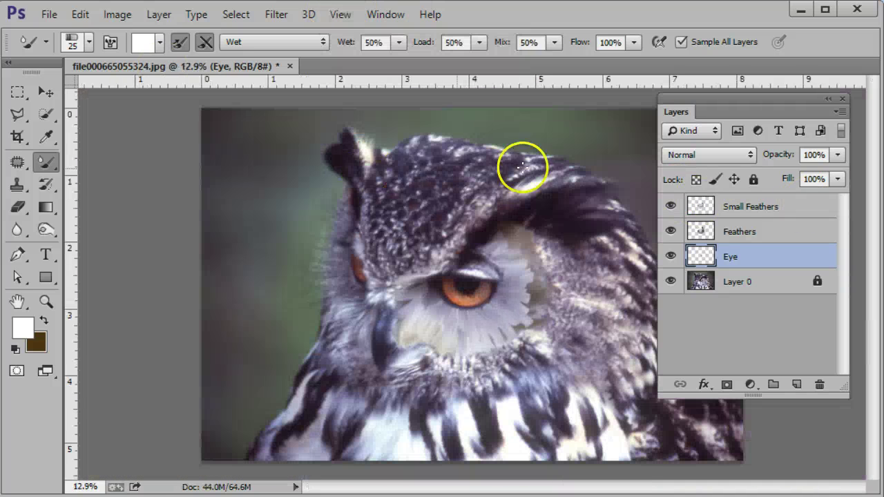
pyautogui.click(670, 283)
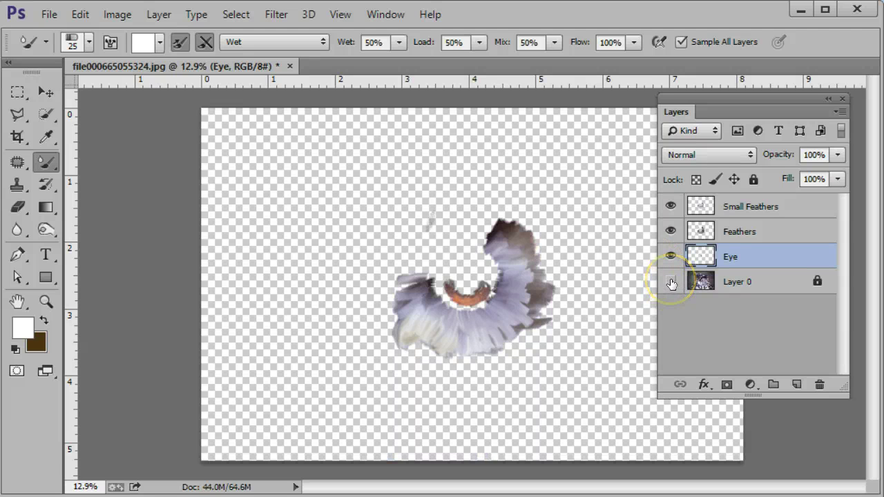
pyautogui.click(671, 282)
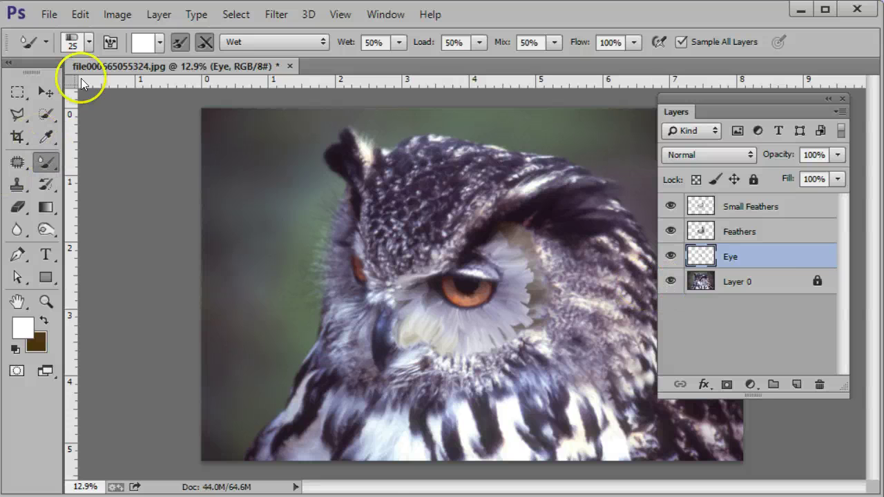
# Step: Choose the 25 px Flat Fan bristle tip and add a new layer named Big Feathers directly above Layer 0
pyautogui.click(87, 42)
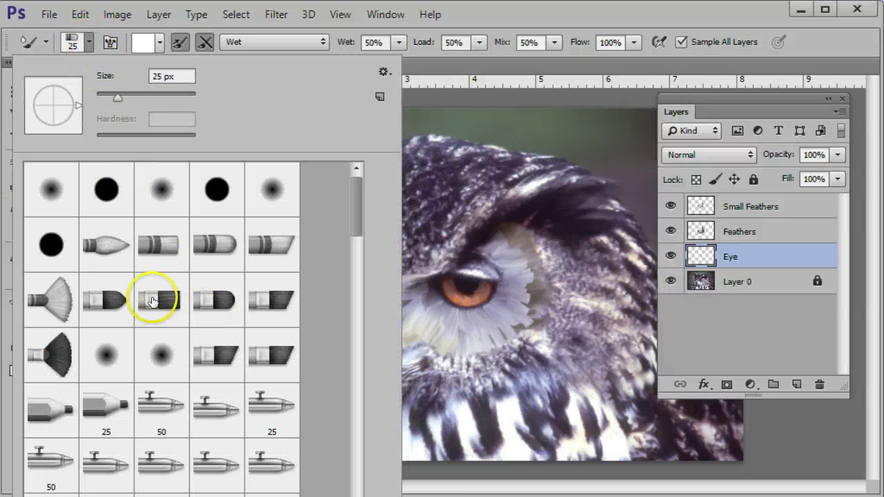
pyautogui.click(55, 352)
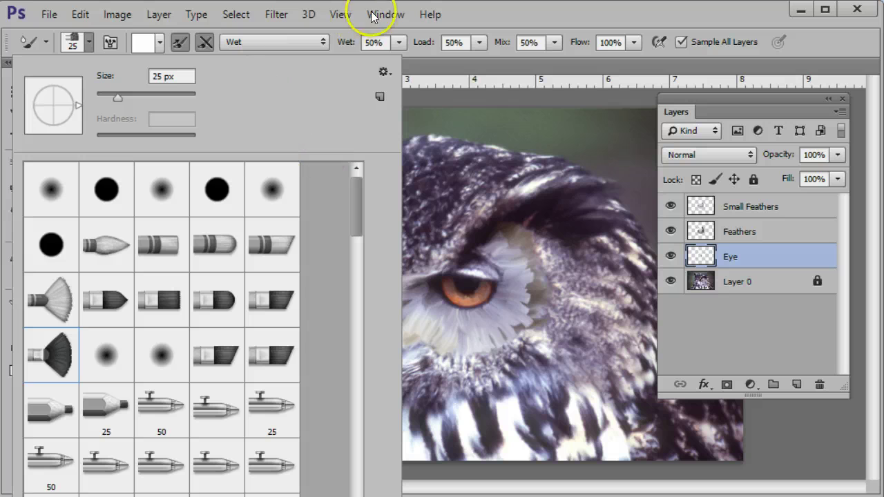
pyautogui.moveTo(465, 15); pyautogui.dragTo(471, 18)
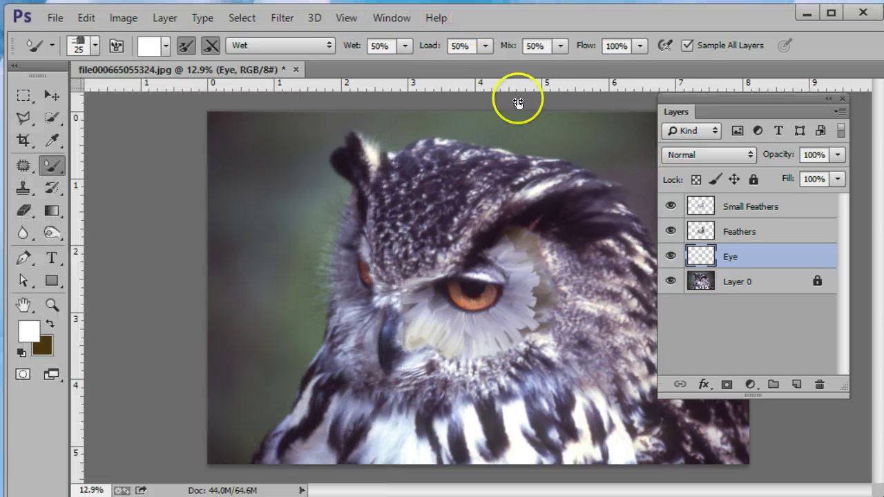
pyautogui.click(715, 281)
pyautogui.click(797, 384)
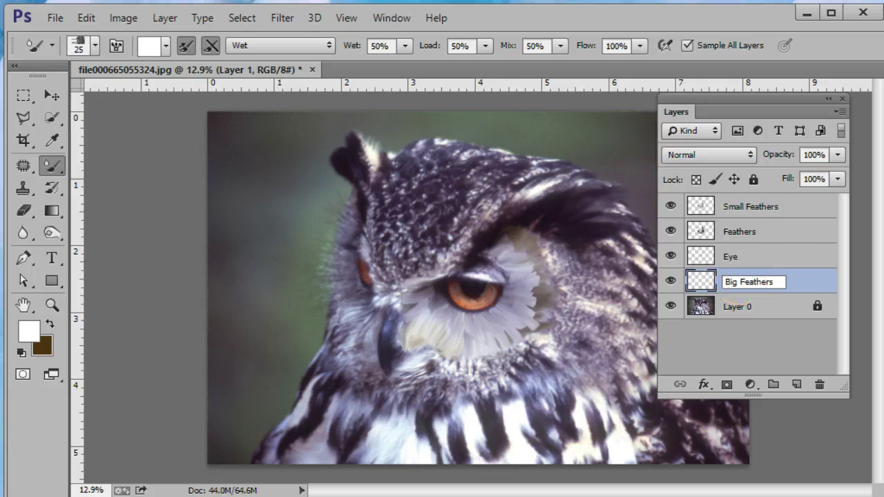
pyautogui.press('Return')
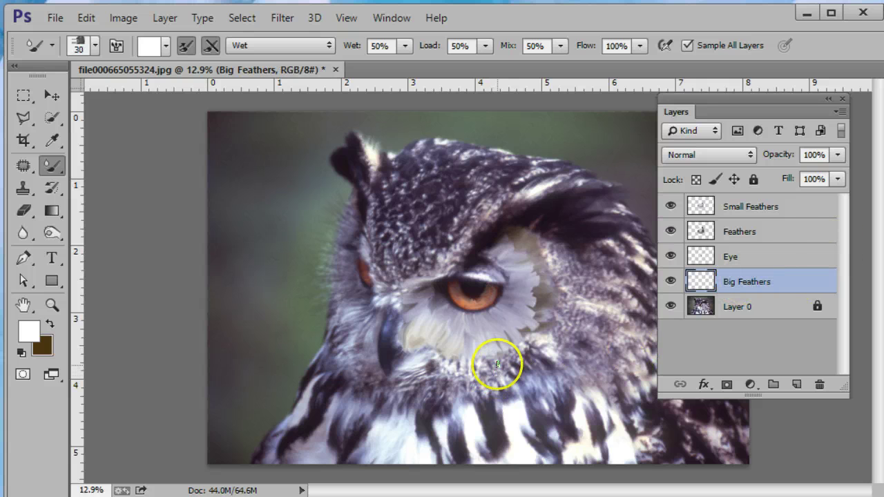
# Step: Enlarge the Flat Fan brush to 175 px and paint long Wet strokes down the owl's neck and breast on the Big Feathers layer
pyautogui.press(']')
pyautogui.press(']')
pyautogui.press(']')
pyautogui.press(']')
pyautogui.press(']')
pyautogui.press(']')
pyautogui.press(']')
pyautogui.press(']')
pyautogui.press(']')
pyautogui.press(']')
pyautogui.press(']')
pyautogui.press(']')
pyautogui.press(']')
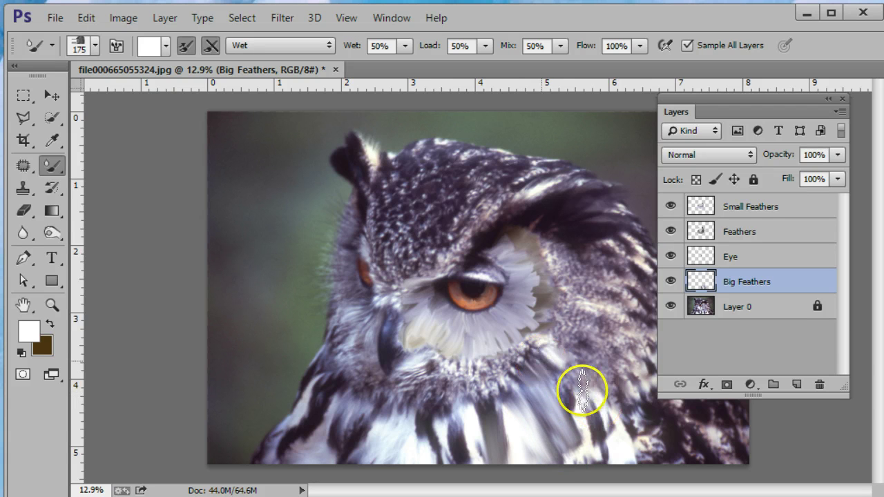
pyautogui.moveTo(496, 353)
pyautogui.mouseDown()
pyautogui.moveTo(502, 334)
pyautogui.moveTo(529, 394)
pyautogui.moveTo(474, 345)
pyautogui.moveTo(489, 429)
pyautogui.mouseUp()
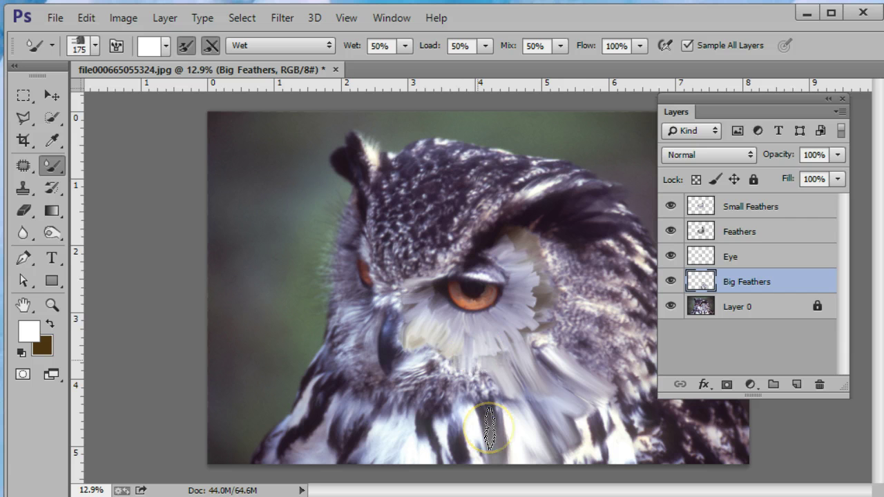
pyautogui.moveTo(433, 334)
pyautogui.mouseDown()
pyautogui.moveTo(454, 407)
pyautogui.moveTo(413, 328)
pyautogui.moveTo(394, 344)
pyautogui.moveTo(412, 344)
pyautogui.moveTo(404, 341)
pyautogui.moveTo(417, 424)
pyautogui.moveTo(441, 414)
pyautogui.moveTo(434, 408)
pyautogui.moveTo(423, 405)
pyautogui.moveTo(468, 464)
pyautogui.moveTo(384, 436)
pyautogui.moveTo(364, 383)
pyautogui.moveTo(364, 335)
pyautogui.moveTo(339, 397)
pyautogui.mouseUp()
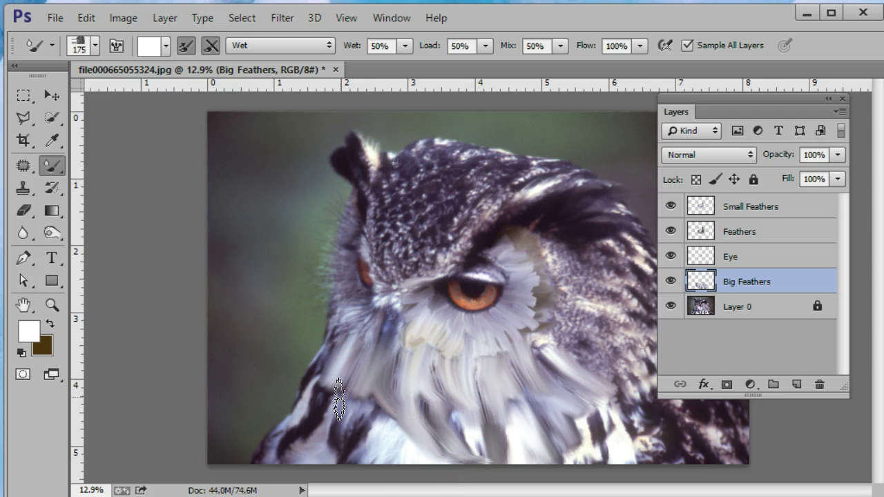
pyautogui.moveTo(345, 318)
pyautogui.mouseDown()
pyautogui.moveTo(329, 362)
pyautogui.moveTo(343, 407)
pyautogui.moveTo(335, 390)
pyautogui.moveTo(322, 388)
pyautogui.moveTo(294, 427)
pyautogui.moveTo(288, 457)
pyautogui.moveTo(291, 439)
pyautogui.moveTo(304, 438)
pyautogui.moveTo(264, 473)
pyautogui.moveTo(395, 376)
pyautogui.moveTo(374, 462)
pyautogui.moveTo(382, 437)
pyautogui.moveTo(665, 442)
pyautogui.moveTo(587, 419)
pyautogui.moveTo(609, 408)
pyautogui.moveTo(552, 350)
pyautogui.moveTo(548, 324)
pyautogui.moveTo(628, 392)
pyautogui.mouseUp()
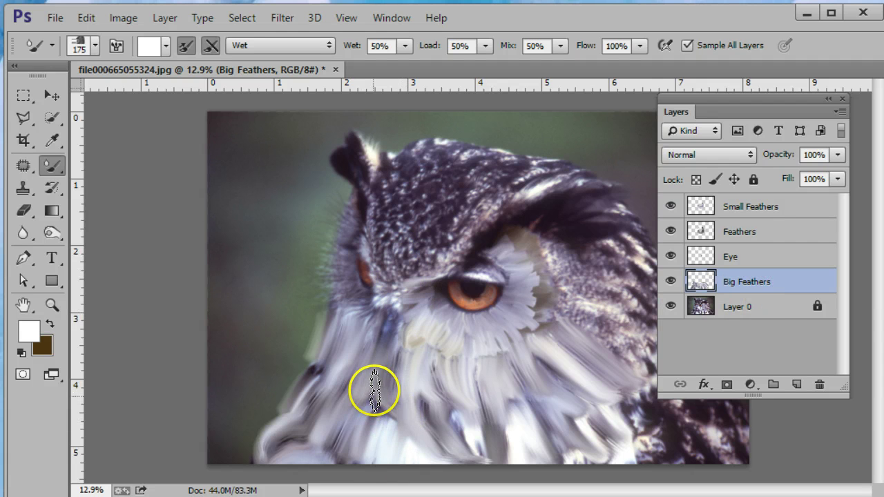
pyautogui.moveTo(374, 391); pyautogui.dragTo(380, 477)
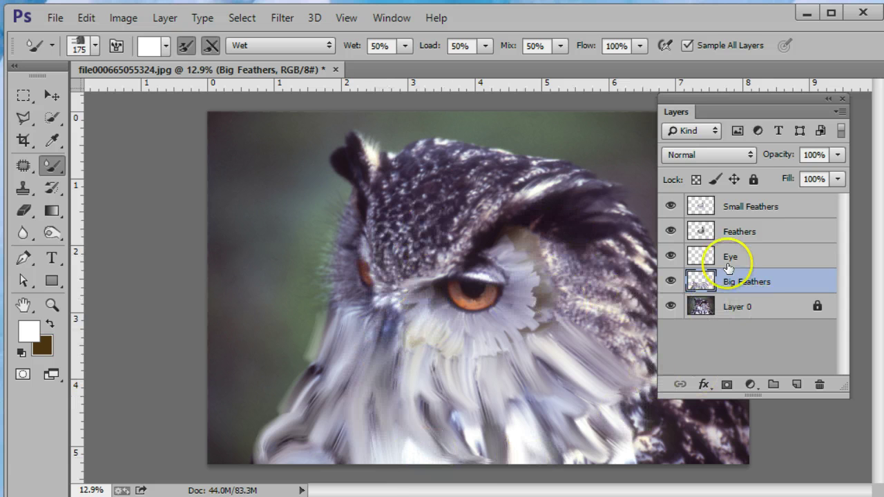
# Step: Hide the Big Feathers, Eye, Feathers and Small Feathers layers, and add a new layer named Beak directly above Layer 0
pyautogui.moveTo(670, 283); pyautogui.dragTo(670, 201)
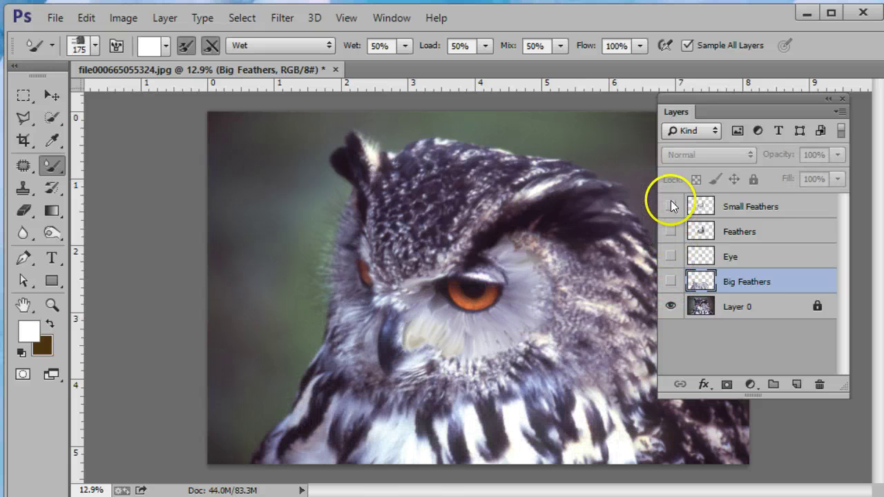
pyautogui.click(742, 314)
pyautogui.click(796, 384)
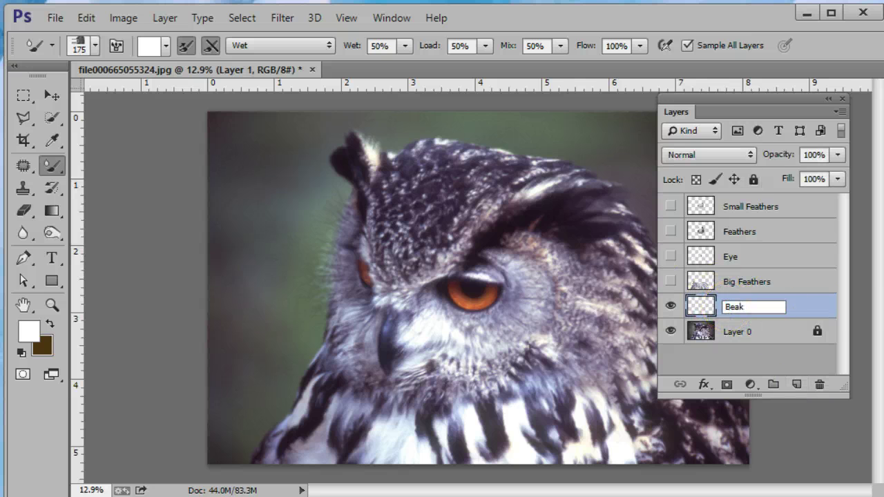
pyautogui.press('Return')
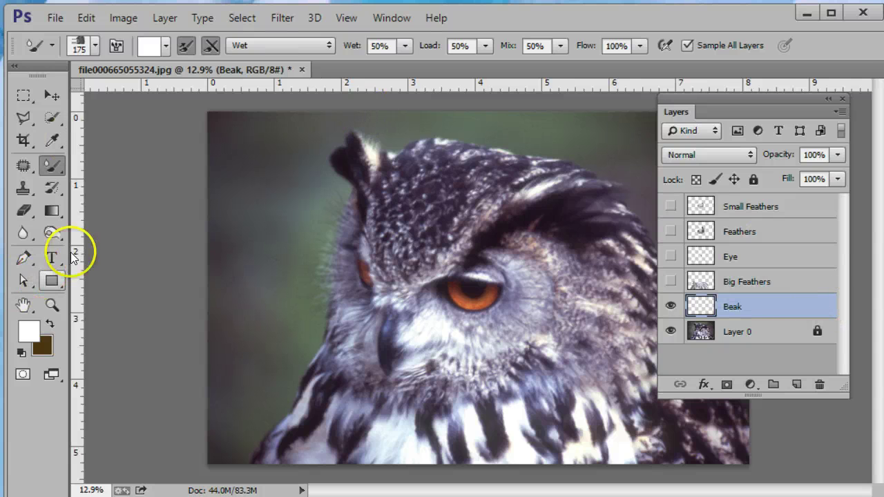
# Step: Choose the 25 px Round Curve bristle tip for the Mixer Brush
pyautogui.click(116, 45)
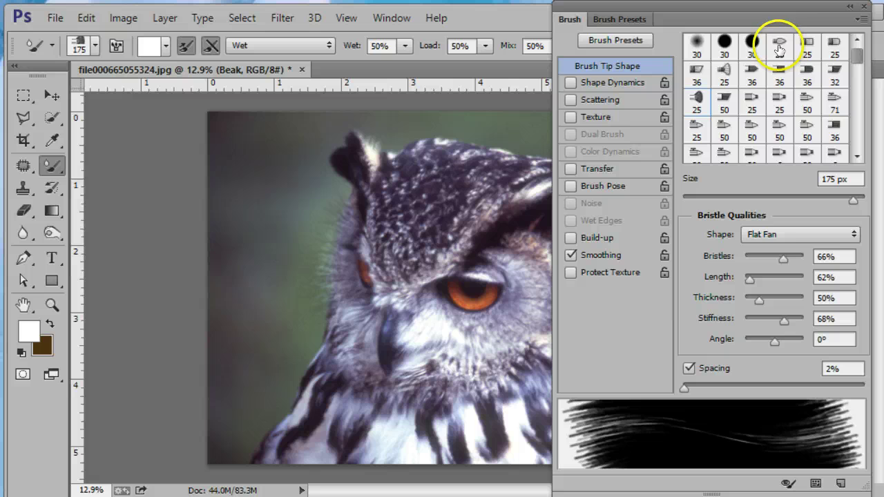
pyautogui.click(835, 46)
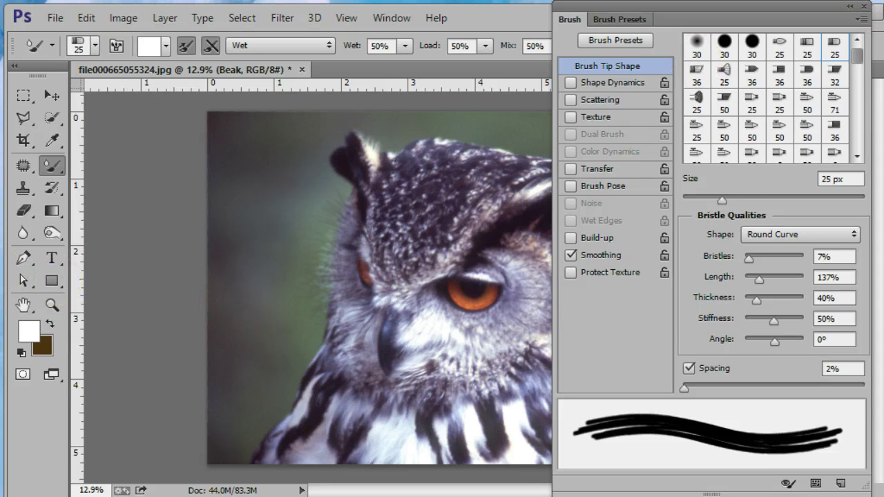
pyautogui.click(865, 6)
# Step: Paint light Wet strokes along the curve of the owl's beak with the Mixer Brush on the Beak layer
pyautogui.click(50, 305)
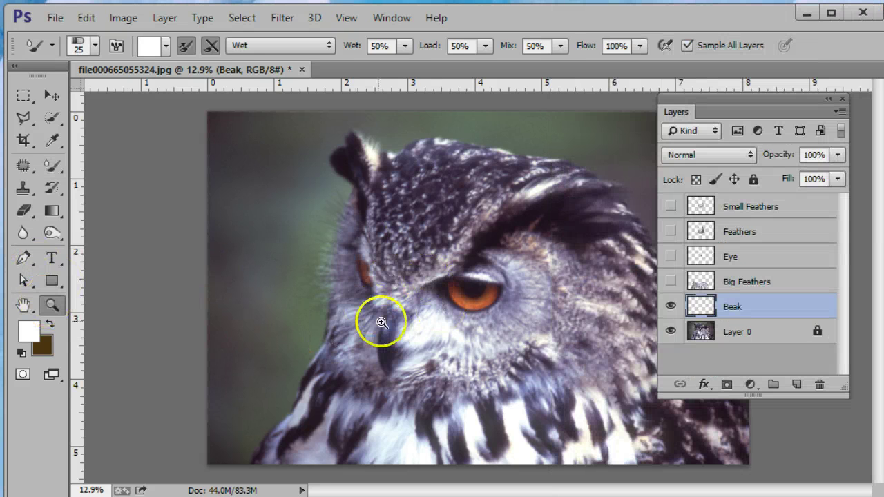
pyautogui.moveTo(375, 316); pyautogui.dragTo(375, 323)
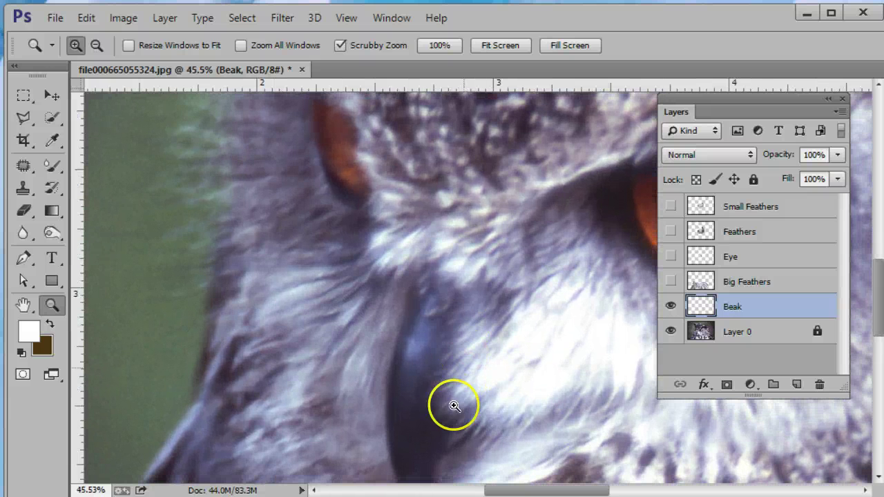
pyautogui.moveTo(450, 380); pyautogui.dragTo(463, 230)
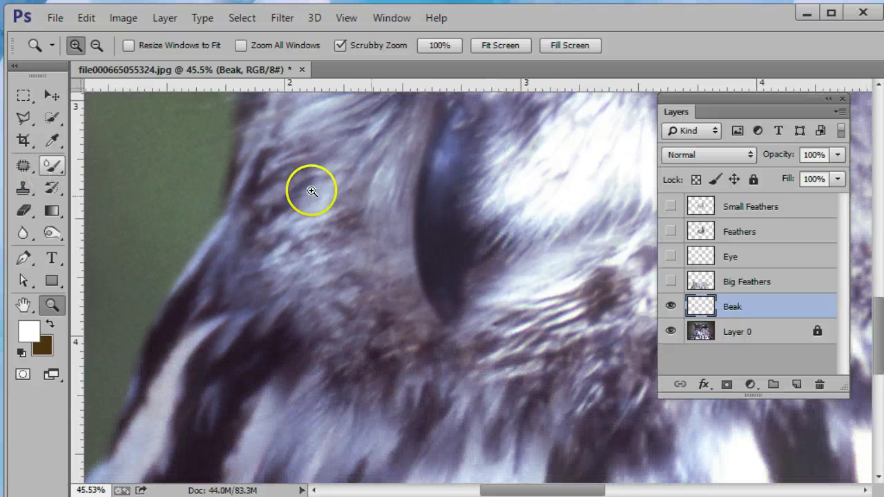
pyautogui.click(53, 165)
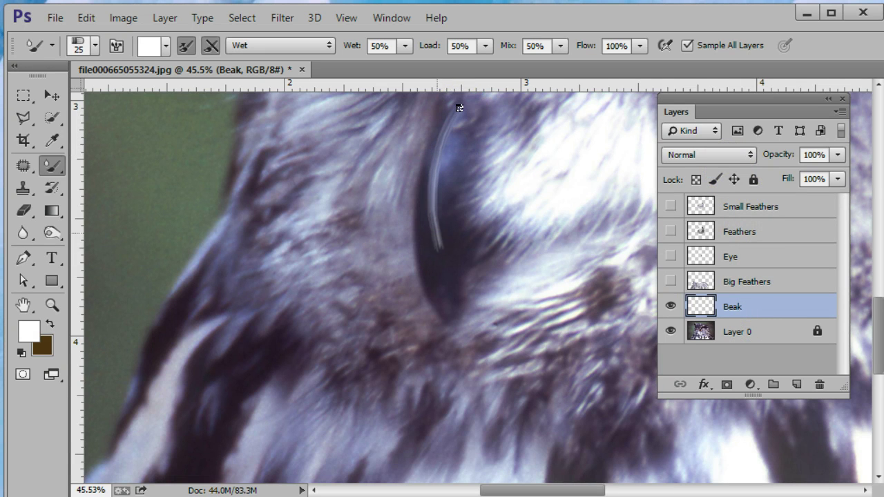
pyautogui.moveTo(435, 121); pyautogui.dragTo(439, 128)
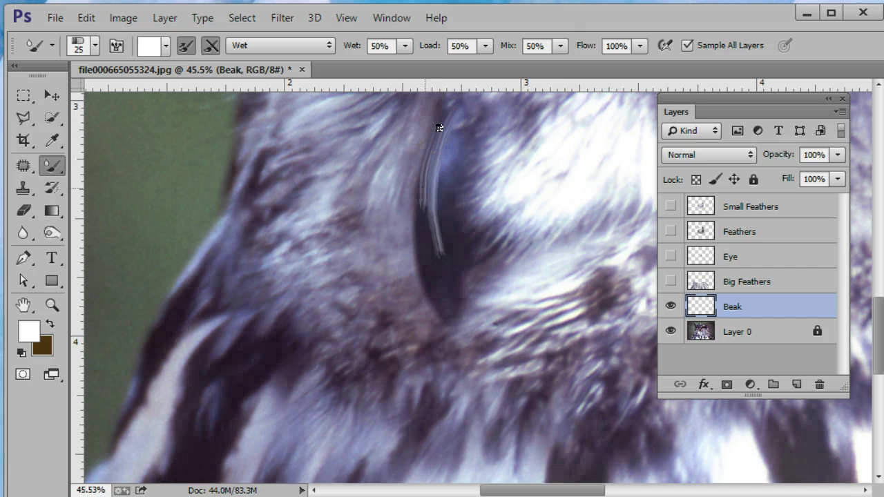
pyautogui.moveTo(423, 217); pyautogui.dragTo(425, 185)
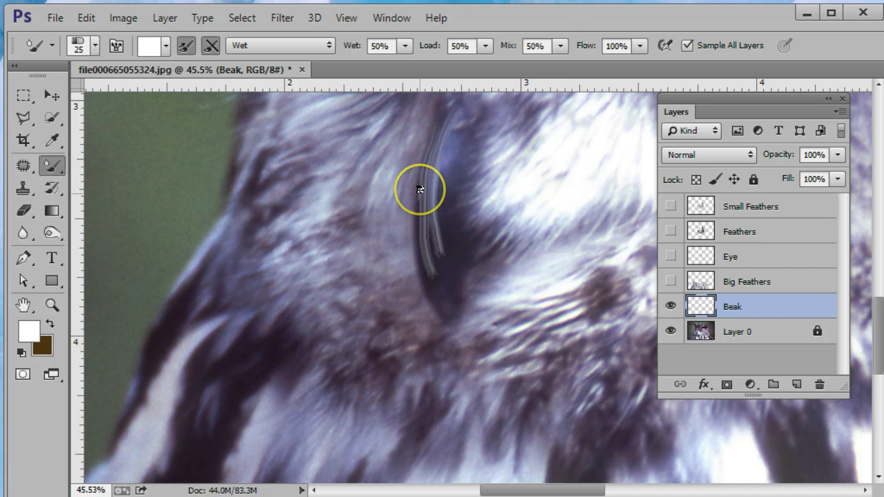
pyautogui.click(166, 50)
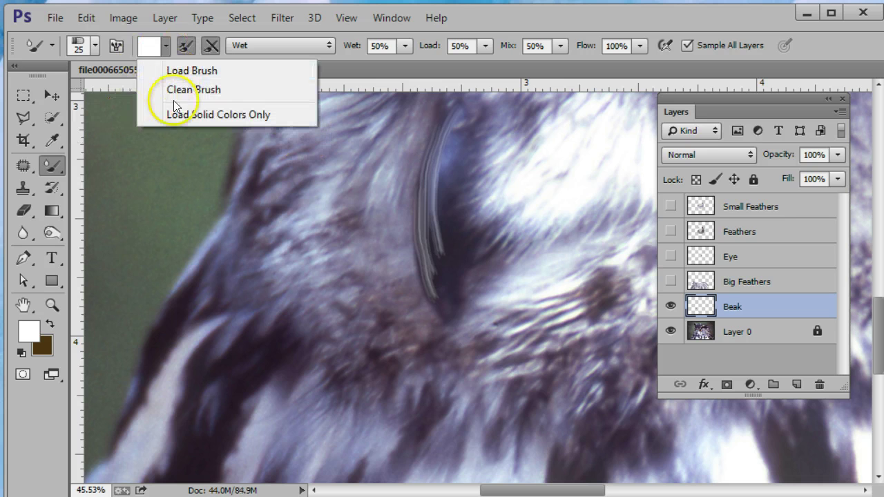
pyautogui.click(226, 127)
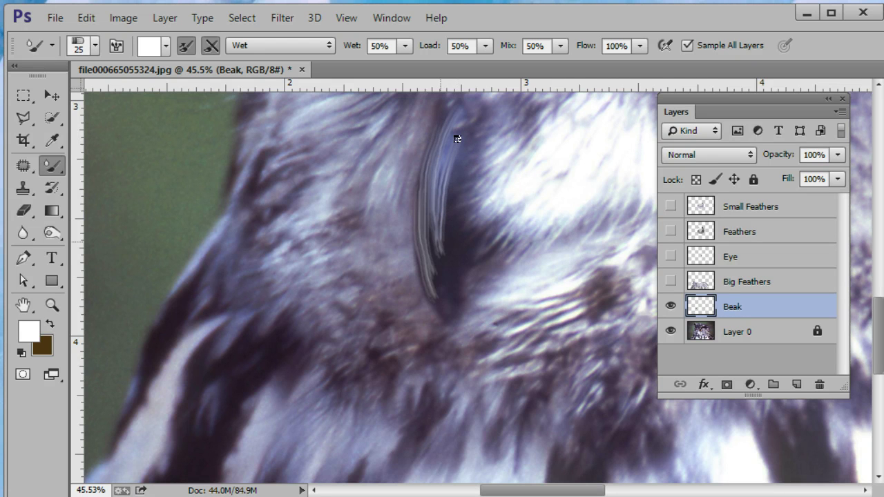
# Step: Reset the colours to black and white, turn off Sample All Layers, and paint black Wet strokes over the beak and along its edges
pyautogui.click(21, 353)
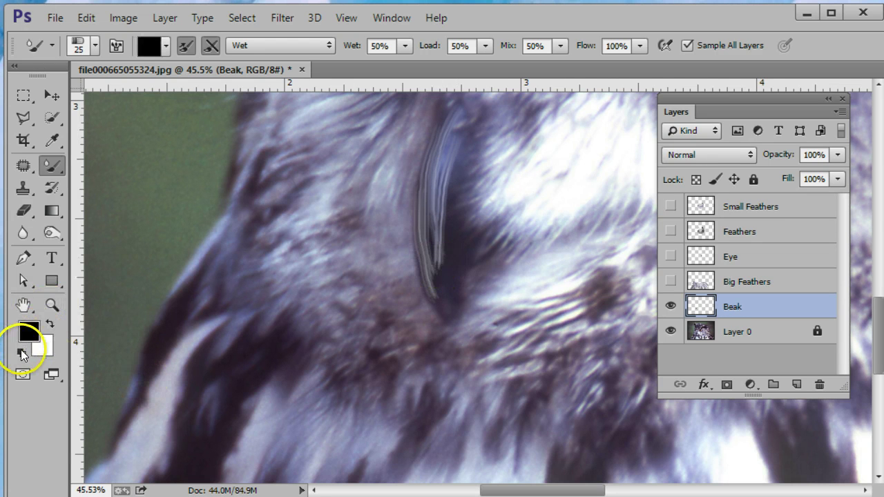
pyautogui.click(687, 45)
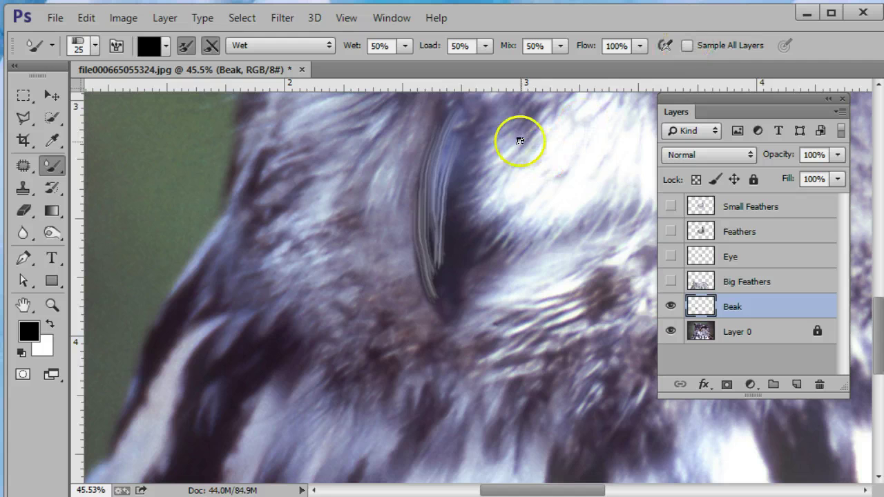
pyautogui.moveTo(458, 145)
pyautogui.mouseDown()
pyautogui.moveTo(444, 199)
pyautogui.moveTo(449, 115)
pyautogui.moveTo(449, 264)
pyautogui.moveTo(436, 126)
pyautogui.moveTo(441, 264)
pyautogui.moveTo(421, 228)
pyautogui.mouseUp()
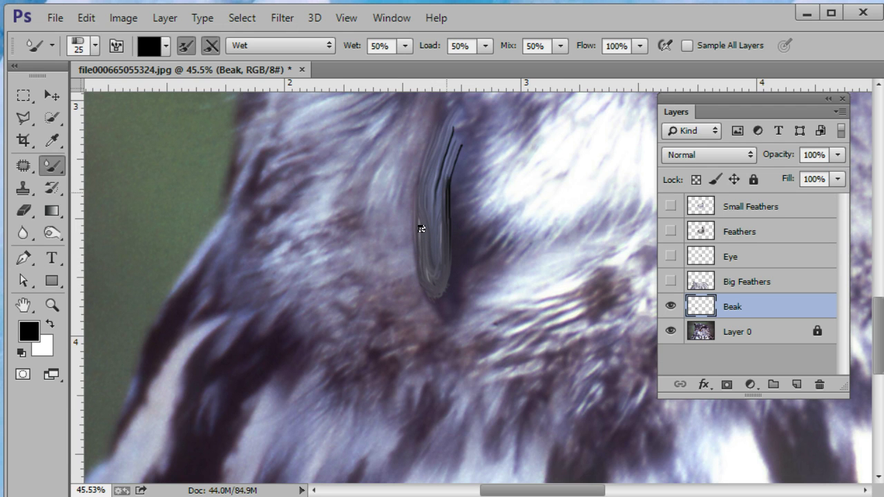
pyautogui.moveTo(442, 188)
pyautogui.mouseDown()
pyautogui.moveTo(461, 147)
pyautogui.moveTo(451, 259)
pyautogui.moveTo(432, 152)
pyautogui.moveTo(425, 161)
pyautogui.moveTo(430, 267)
pyautogui.moveTo(436, 148)
pyautogui.mouseUp()
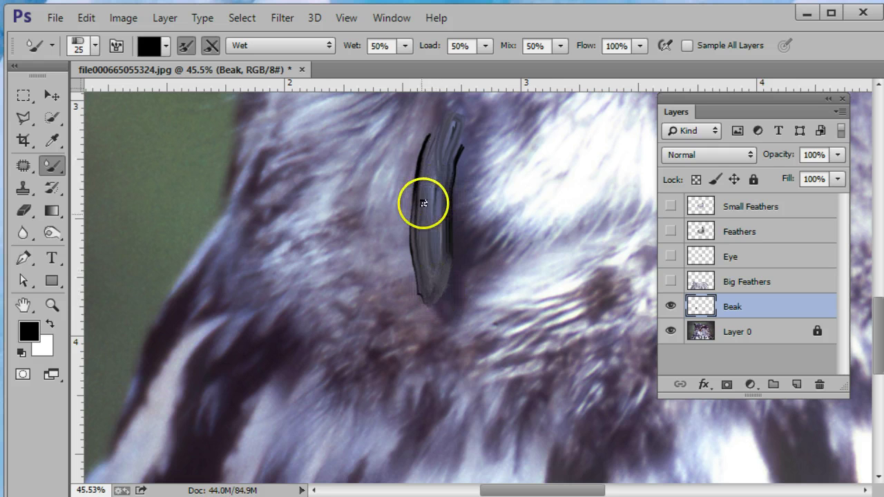
pyautogui.moveTo(433, 164)
pyautogui.mouseDown()
pyautogui.moveTo(435, 244)
pyautogui.moveTo(449, 119)
pyautogui.moveTo(436, 198)
pyautogui.mouseUp()
# Step: Move the Beak layer to the top of the stack and show the Small Feathers, Feathers, Eye and Big Feathers layers
pyautogui.moveTo(764, 308); pyautogui.dragTo(691, 204)
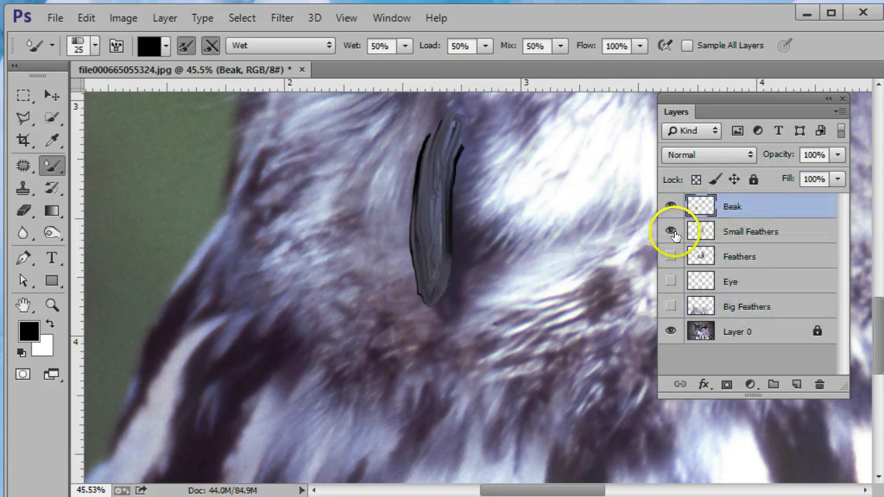
pyautogui.click(671, 232)
pyautogui.click(671, 256)
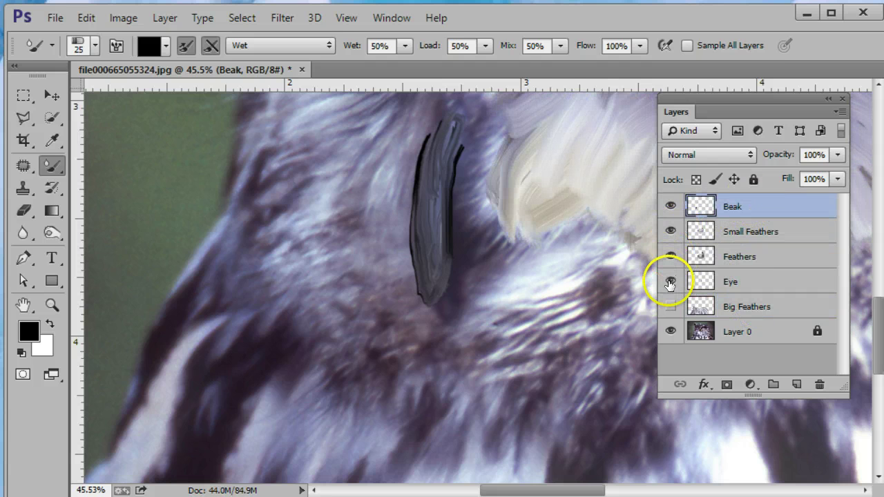
pyautogui.click(670, 309)
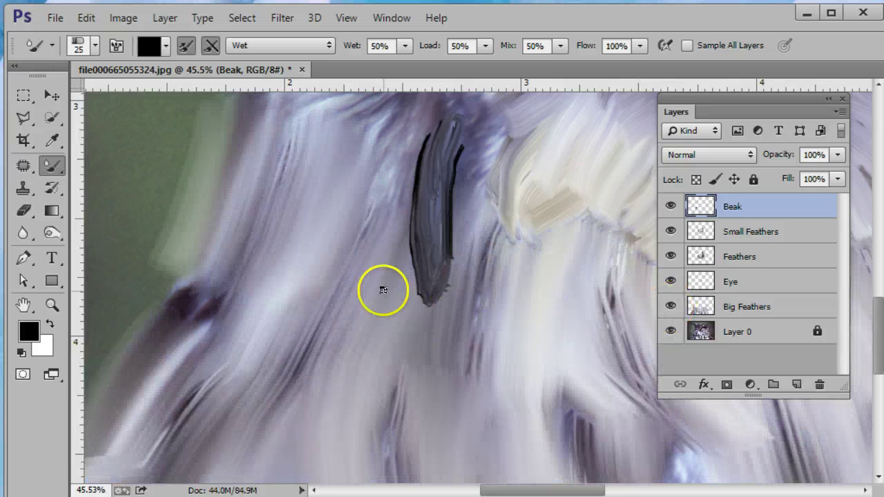
pyautogui.click(357, 23)
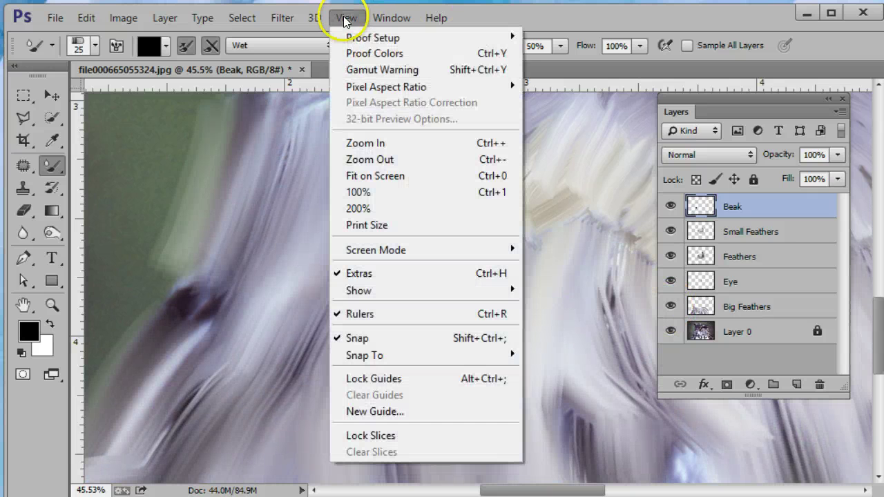
pyautogui.click(378, 173)
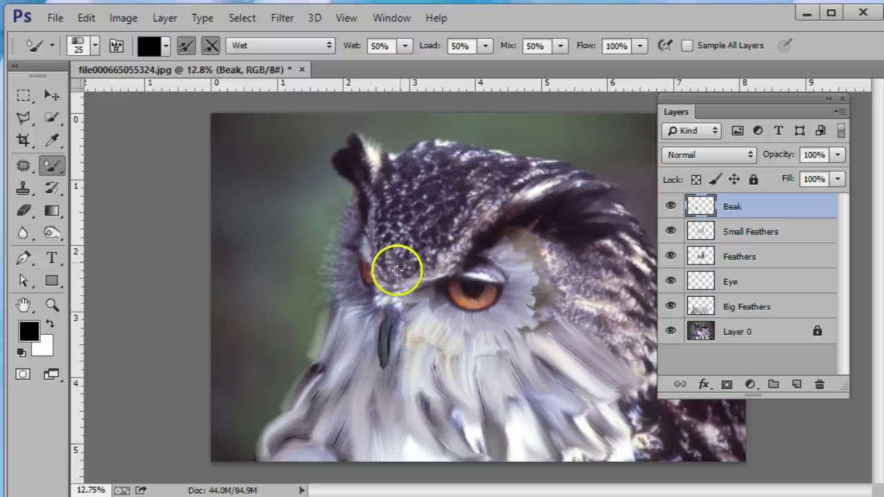
# Step: Save the layered image as the Photoshop file OwlPaint_WIP in the painting folder, with Maximize Compatibility on
pyautogui.click(52, 95)
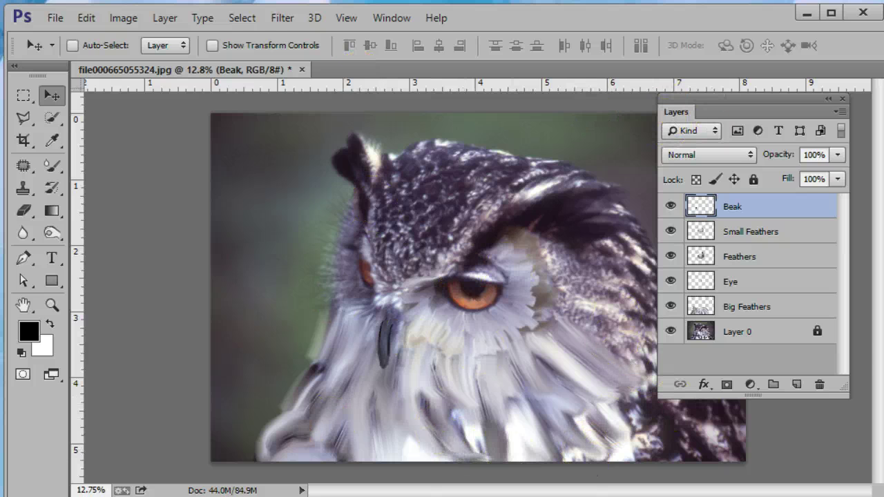
pyautogui.click(55, 17)
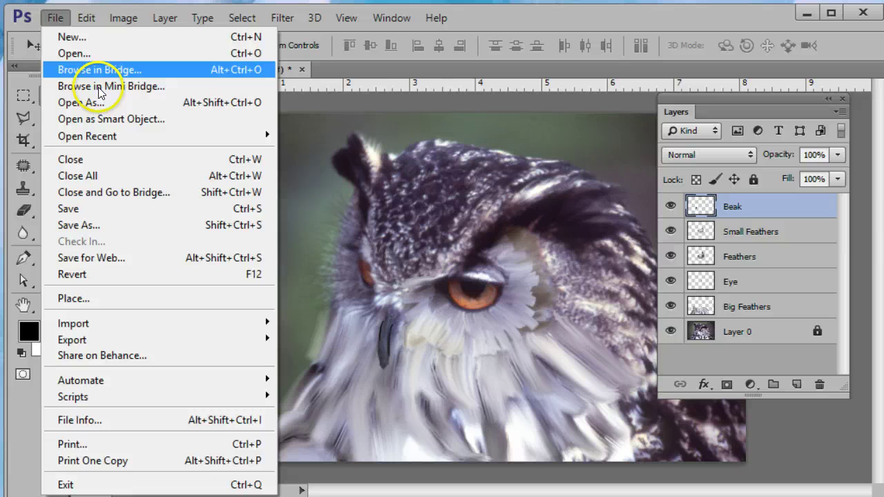
pyautogui.click(79, 209)
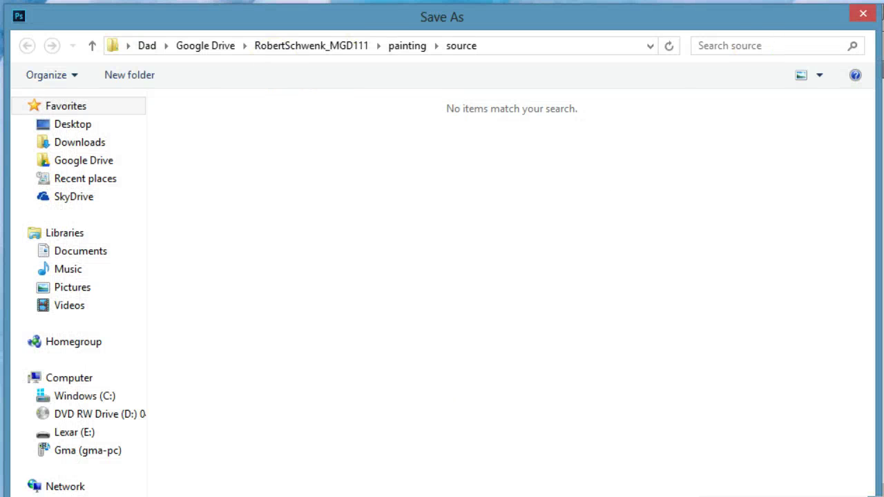
pyautogui.moveTo(874, 495); pyautogui.dragTo(691, 414)
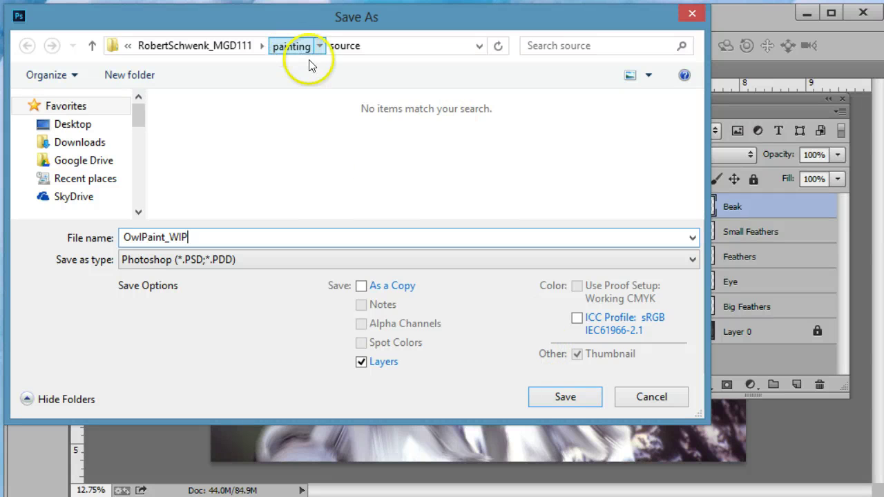
pyautogui.click(293, 47)
pyautogui.click(583, 394)
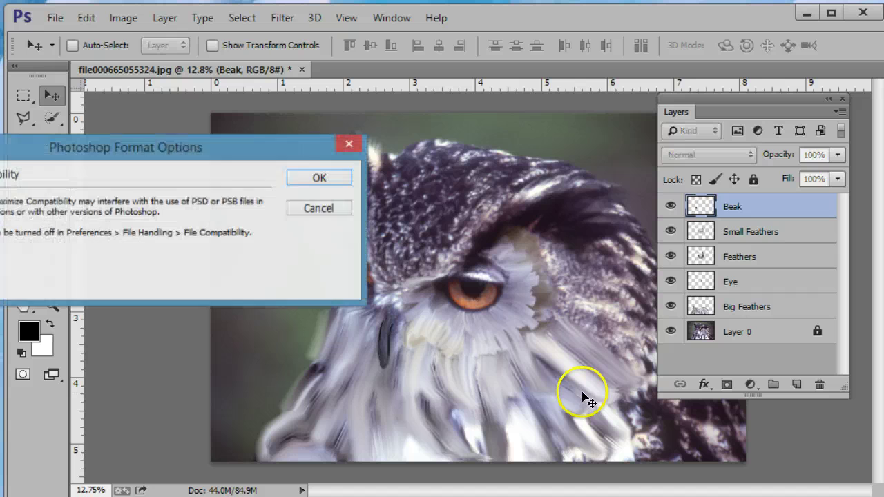
pyautogui.moveTo(215, 149); pyautogui.dragTo(432, 172)
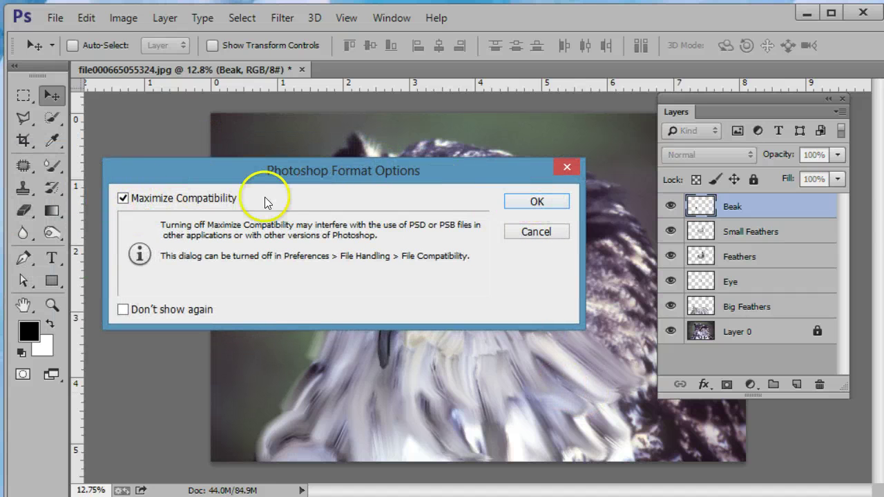
pyautogui.click(538, 202)
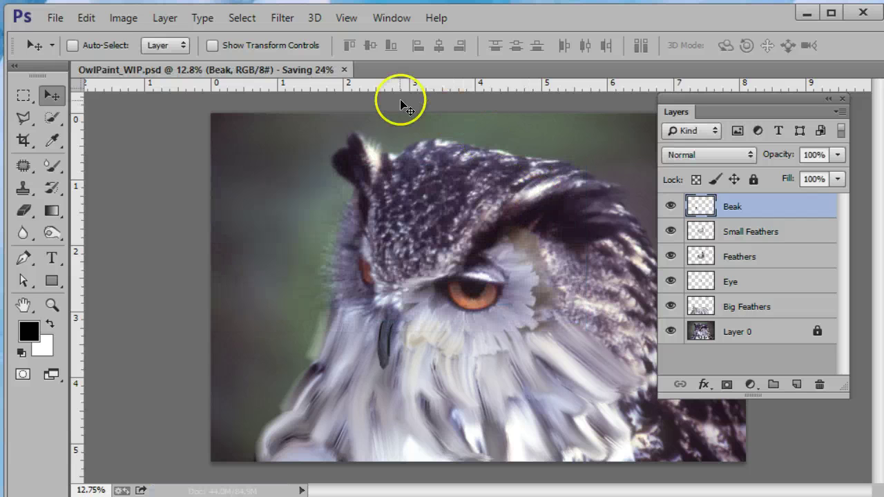